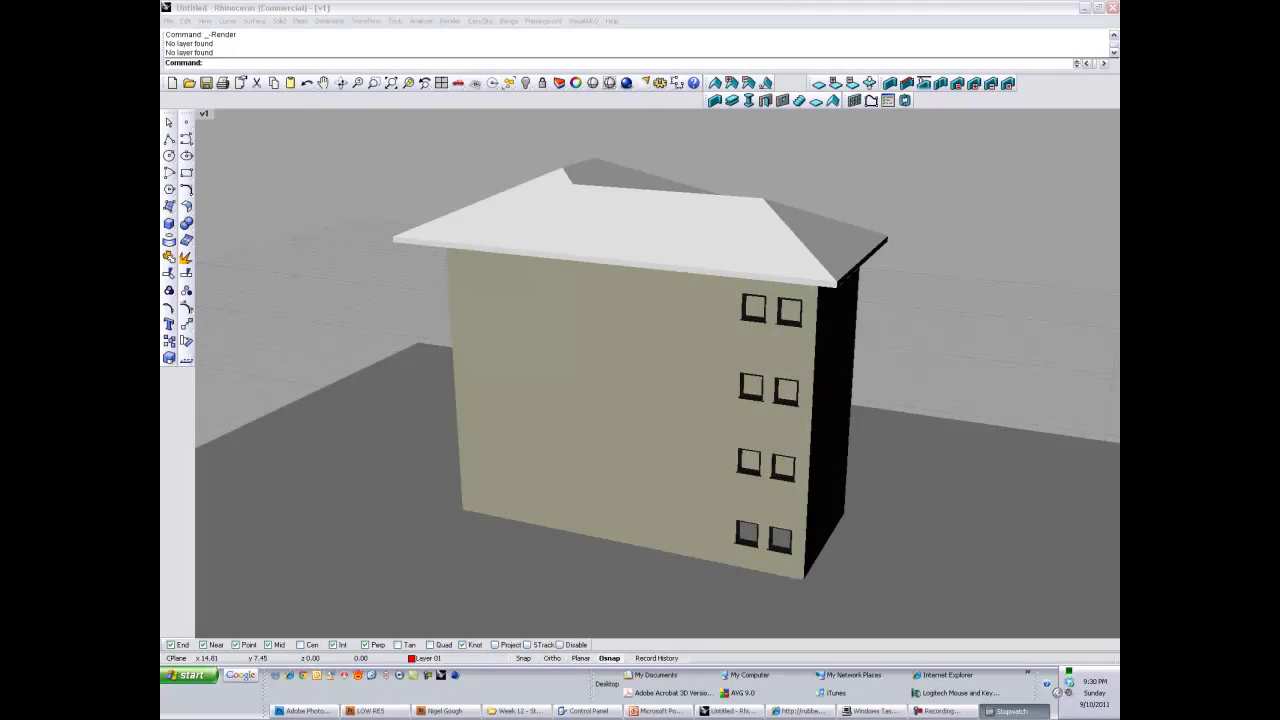
# Orbit around the building and briefly open, then close, the Flamingo nXt control panel
pyautogui.moveTo(709, 366)
pyautogui.mouseDown(button='right')
pyautogui.moveTo(723, 349)
pyautogui.moveTo(609, 337)
pyautogui.moveTo(724, 350)
pyautogui.mouseUp(button='right')
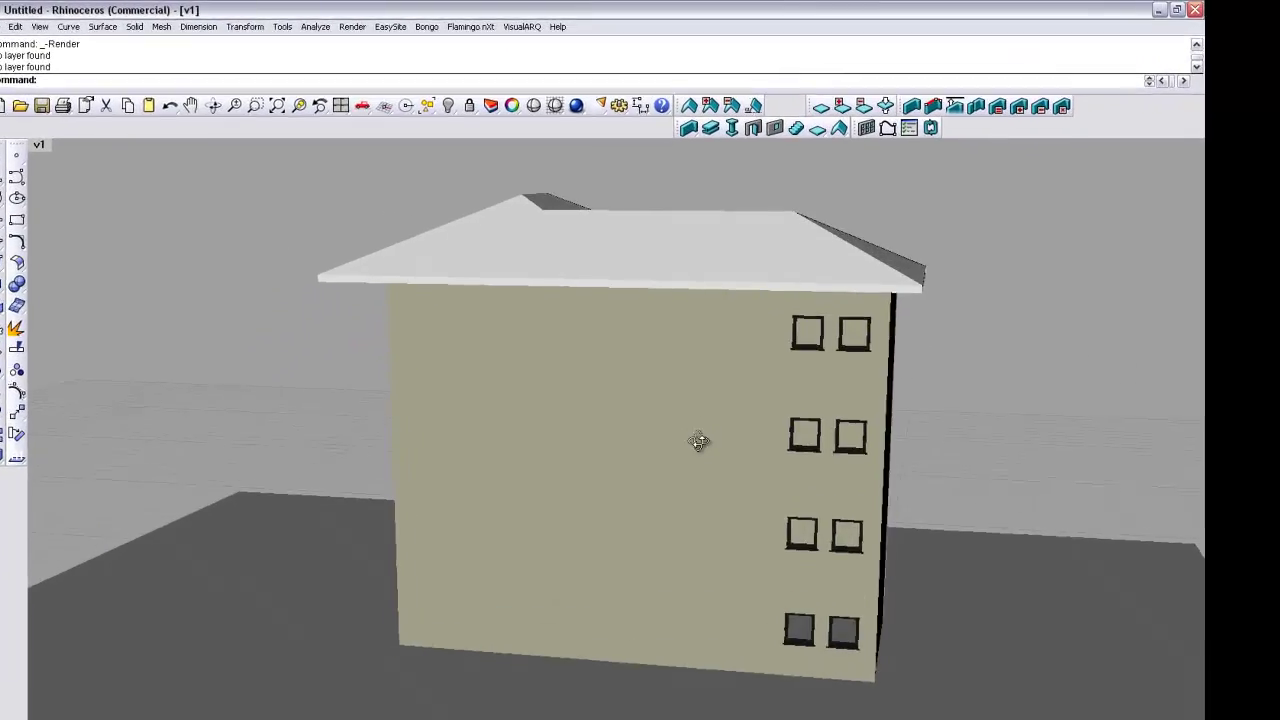
pyautogui.moveTo(699, 442); pyautogui.dragTo(673, 401, button='right')
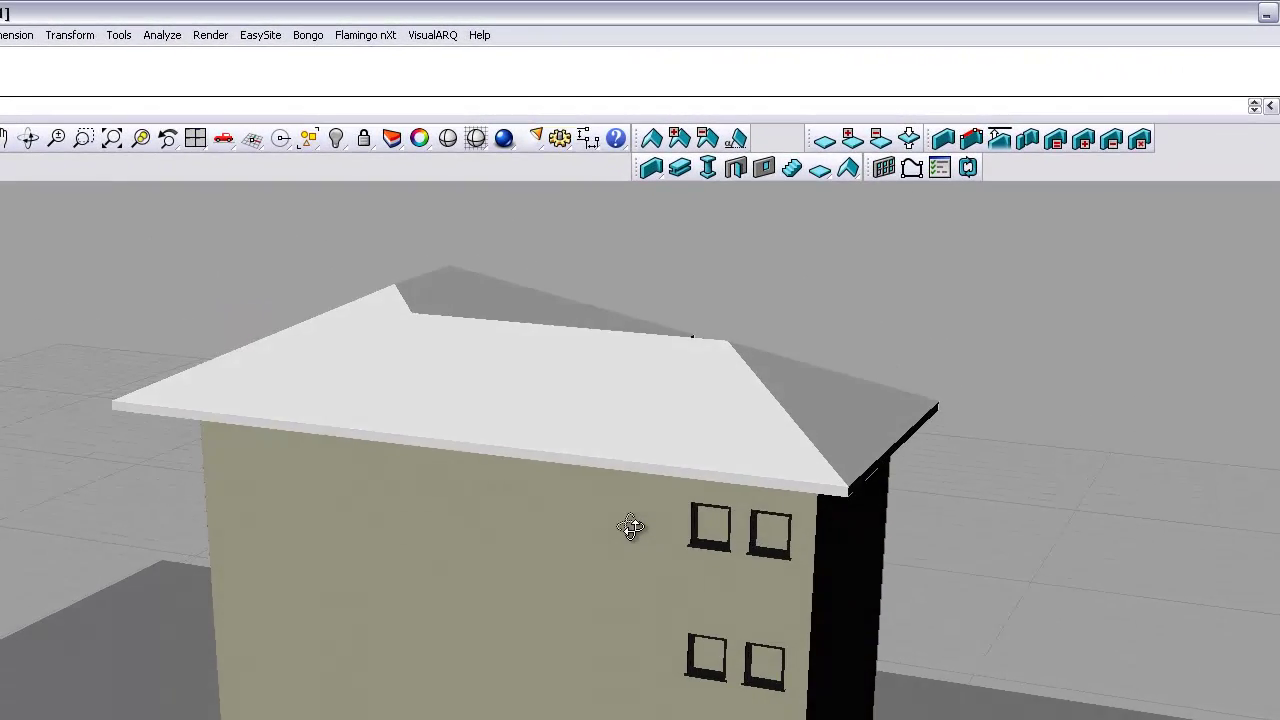
pyautogui.moveTo(631, 527); pyautogui.dragTo(630, 520, button='right')
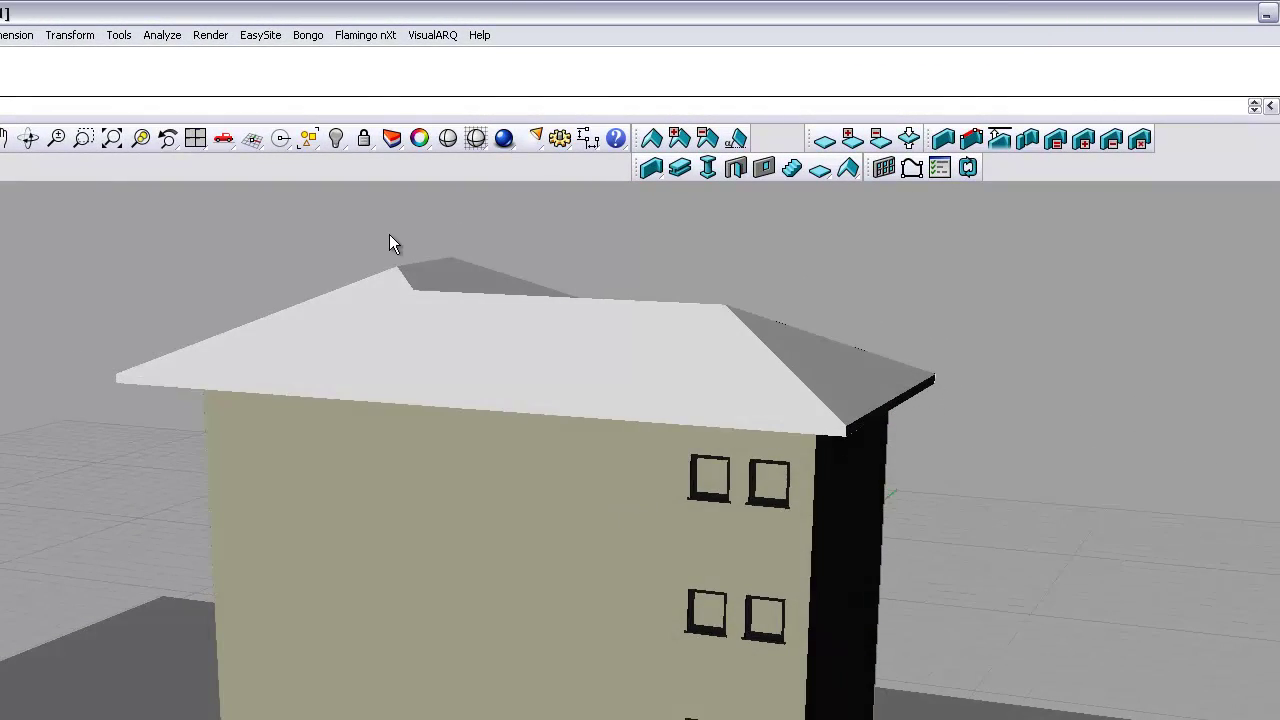
pyautogui.click(366, 35)
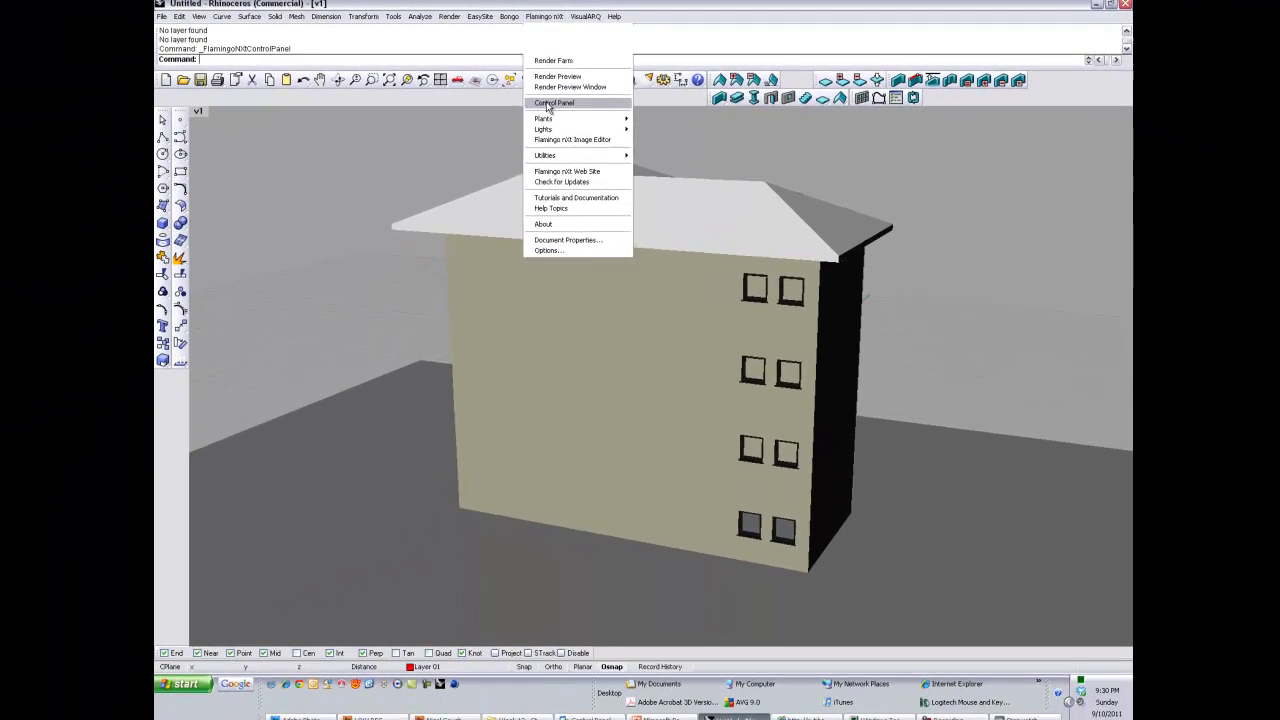
pyautogui.click(548, 104)
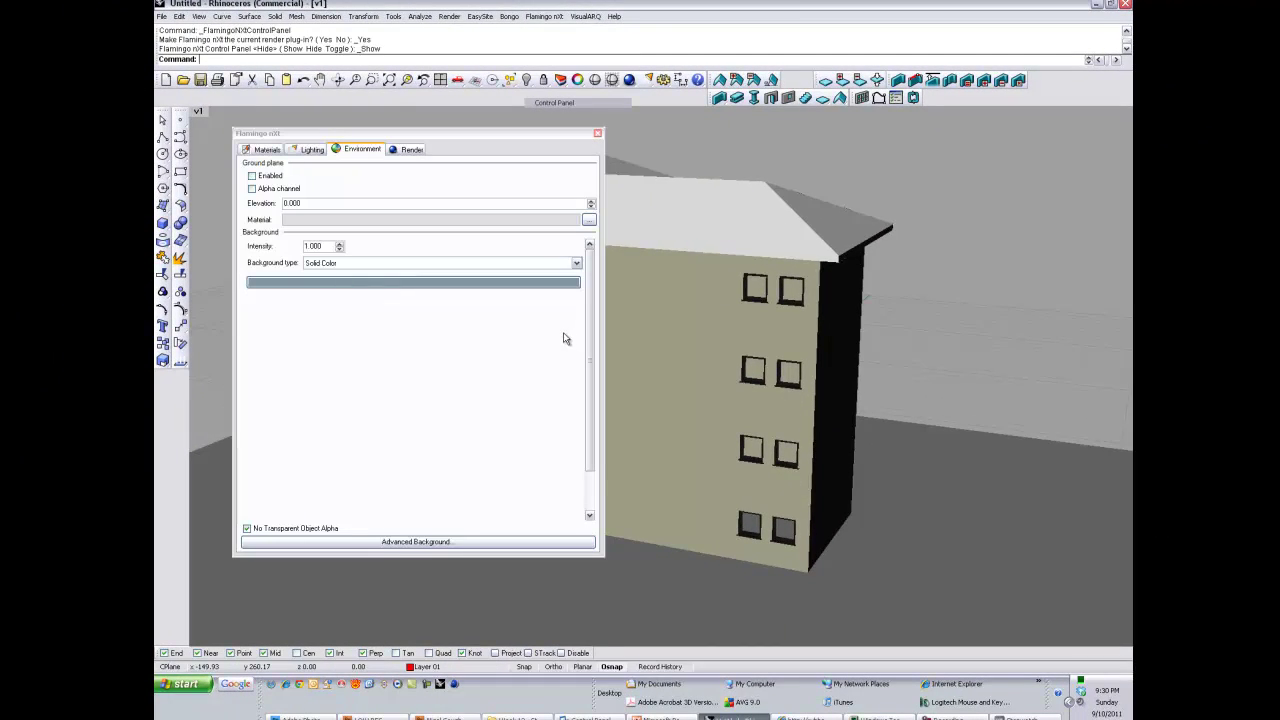
pyautogui.click(597, 134)
pyautogui.moveTo(676, 280); pyautogui.dragTo(644, 262, button='right')
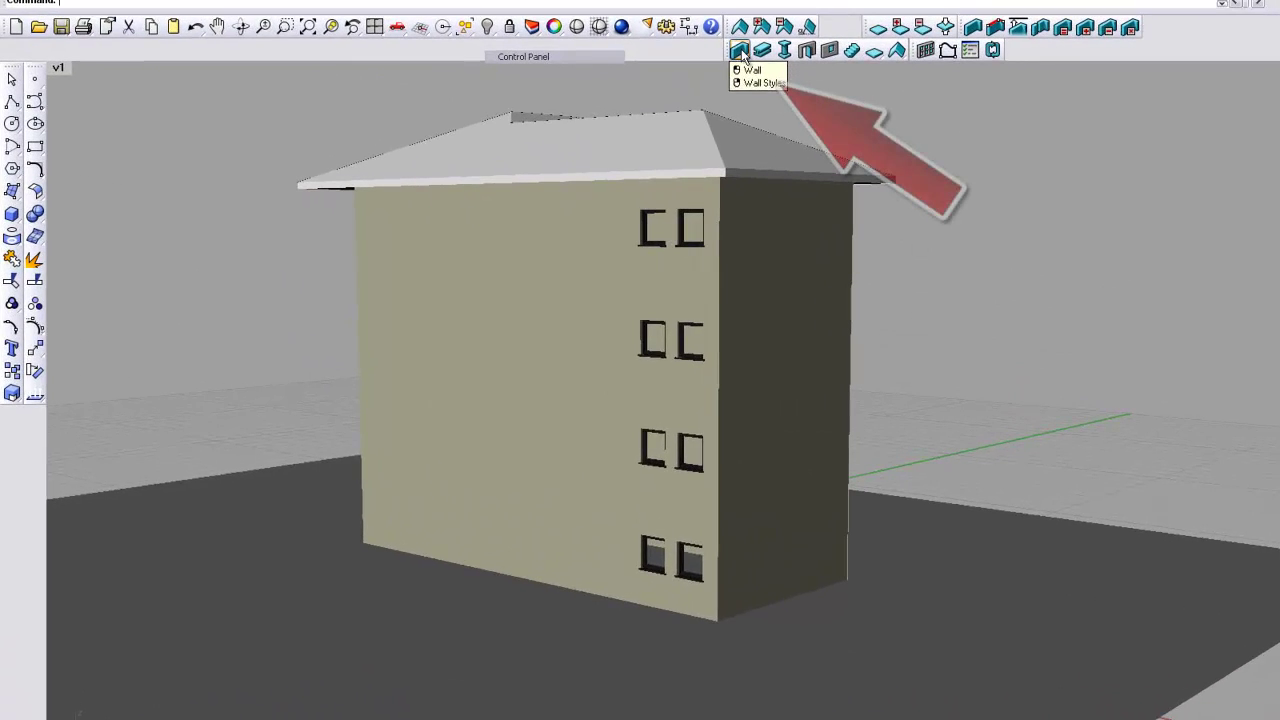
# Cancel the wall command, restore the four-viewport layout and delete the old roof and shell
pyautogui.click(741, 52)
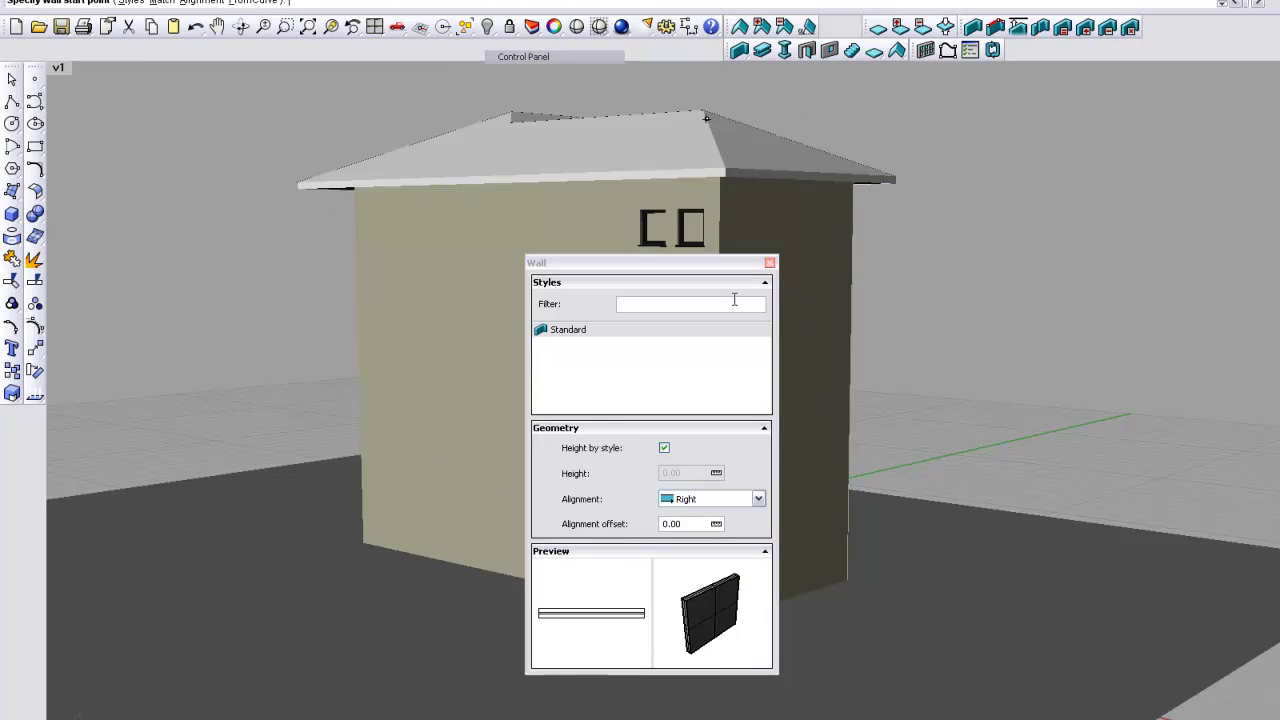
pyautogui.press('Escape')
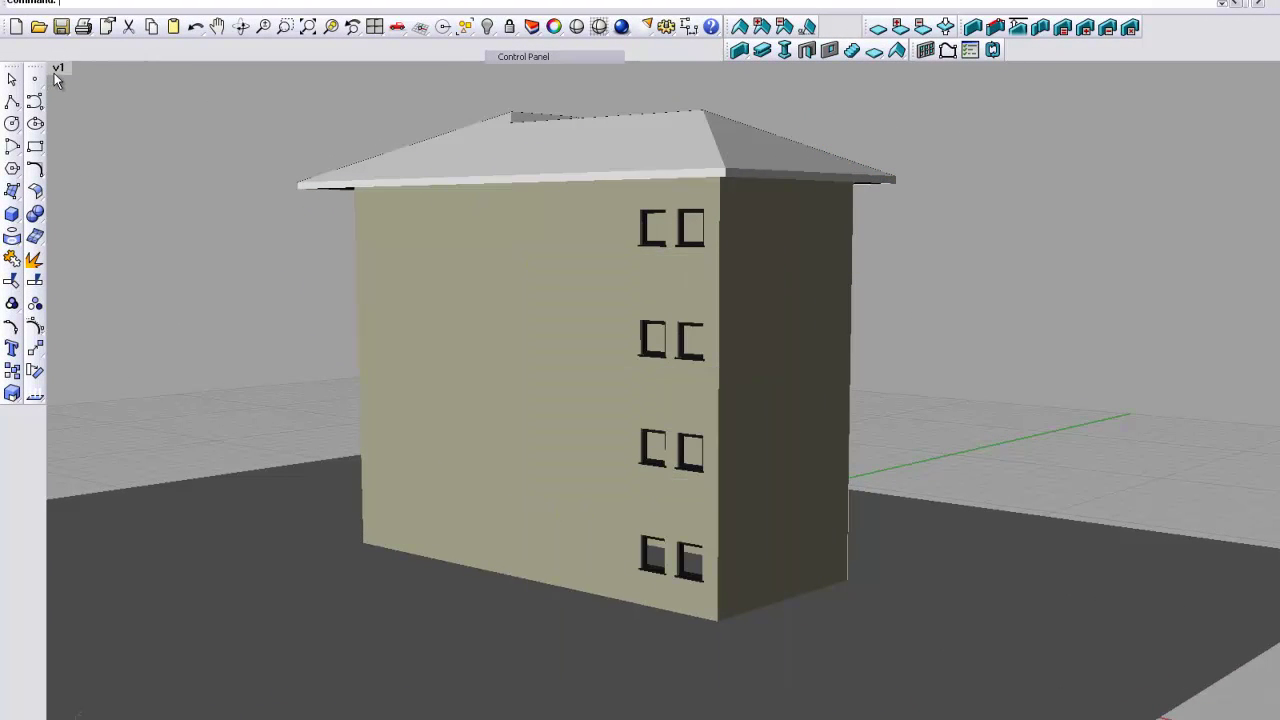
pyautogui.doubleClick(57, 72)
pyautogui.scroll(5, 357, 229)
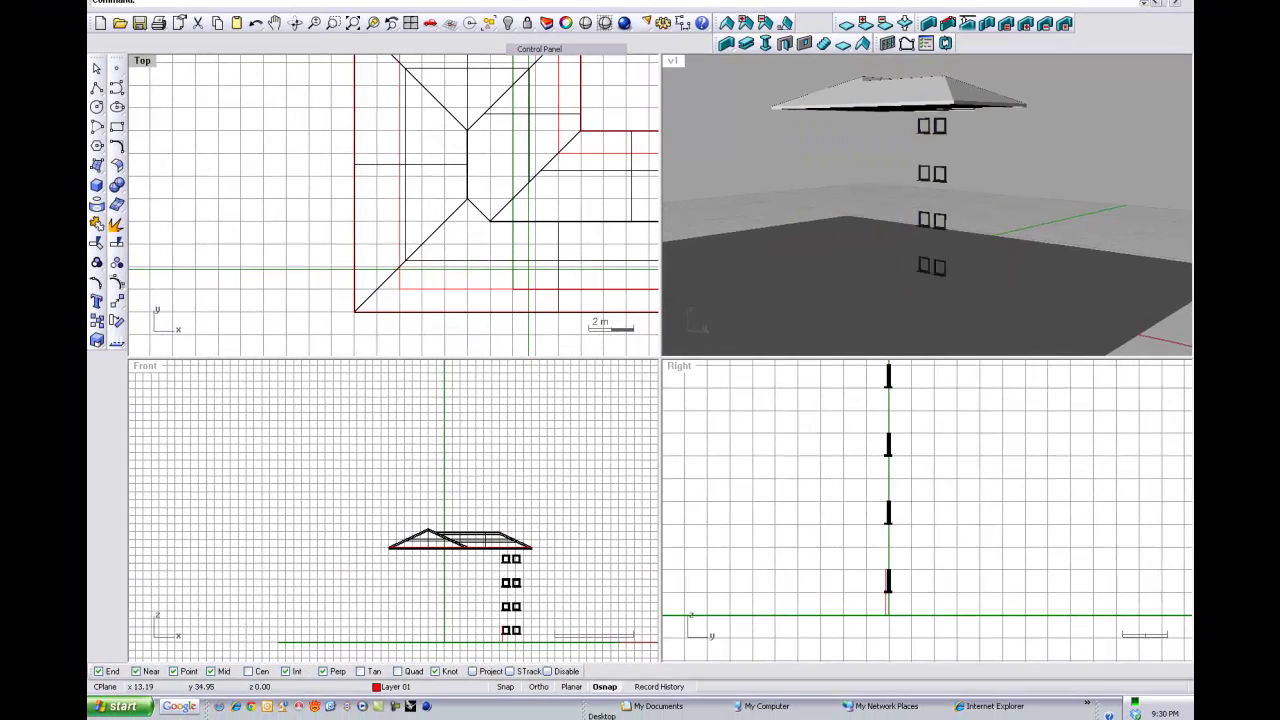
pyautogui.moveTo(551, 131); pyautogui.dragTo(403, 160, button='right')
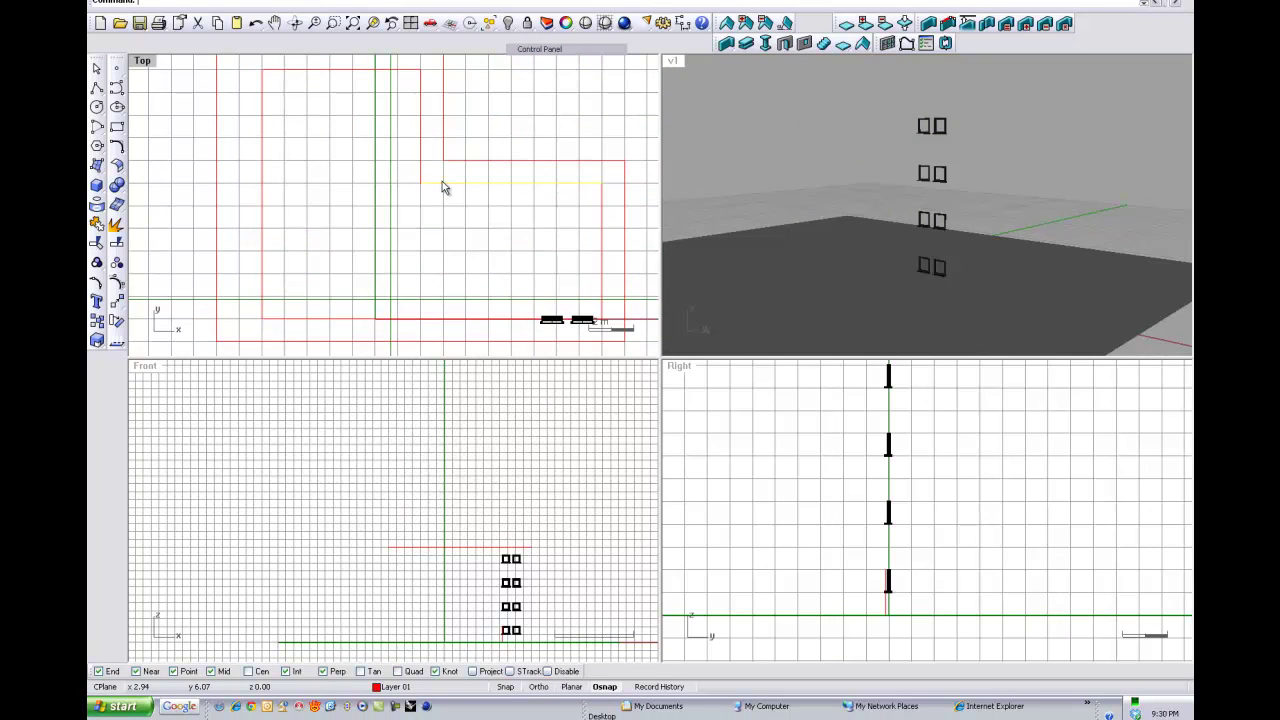
# Set the Perspective viewport to Shaded and orbit to look down on the building
pyautogui.click(673, 63)
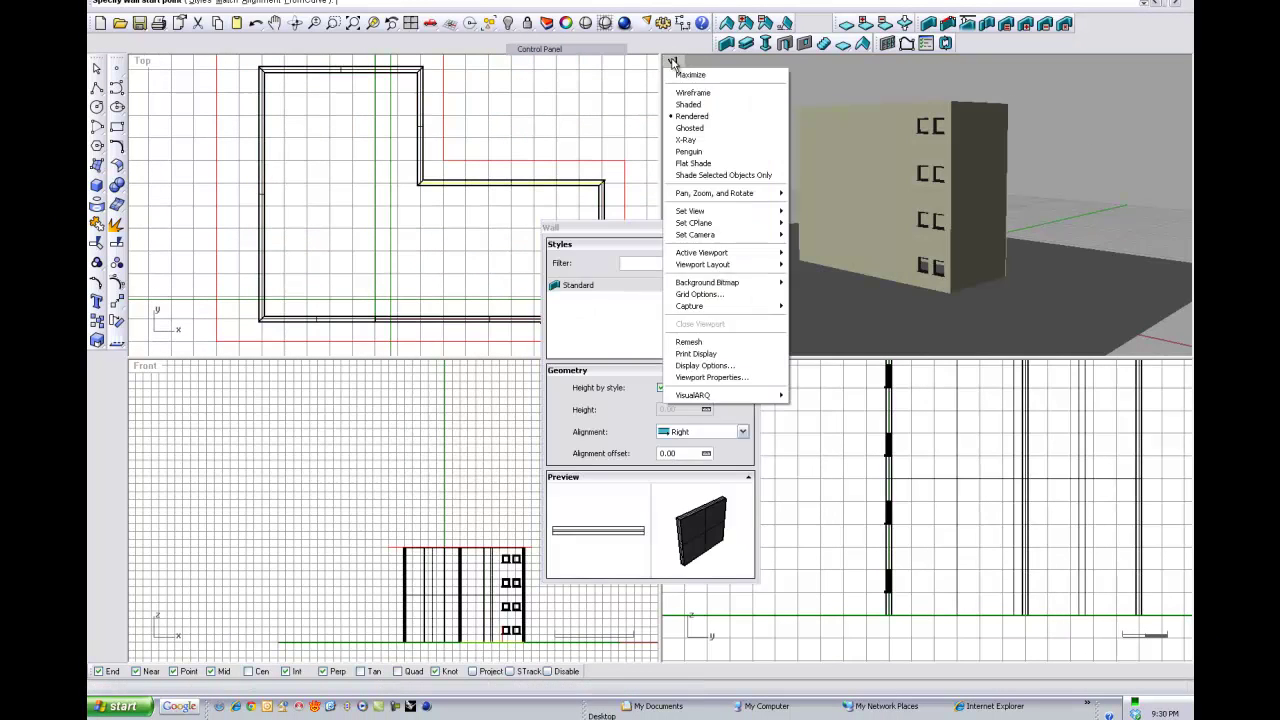
pyautogui.click(690, 105)
pyautogui.moveTo(690, 105); pyautogui.dragTo(764, 154, button='right')
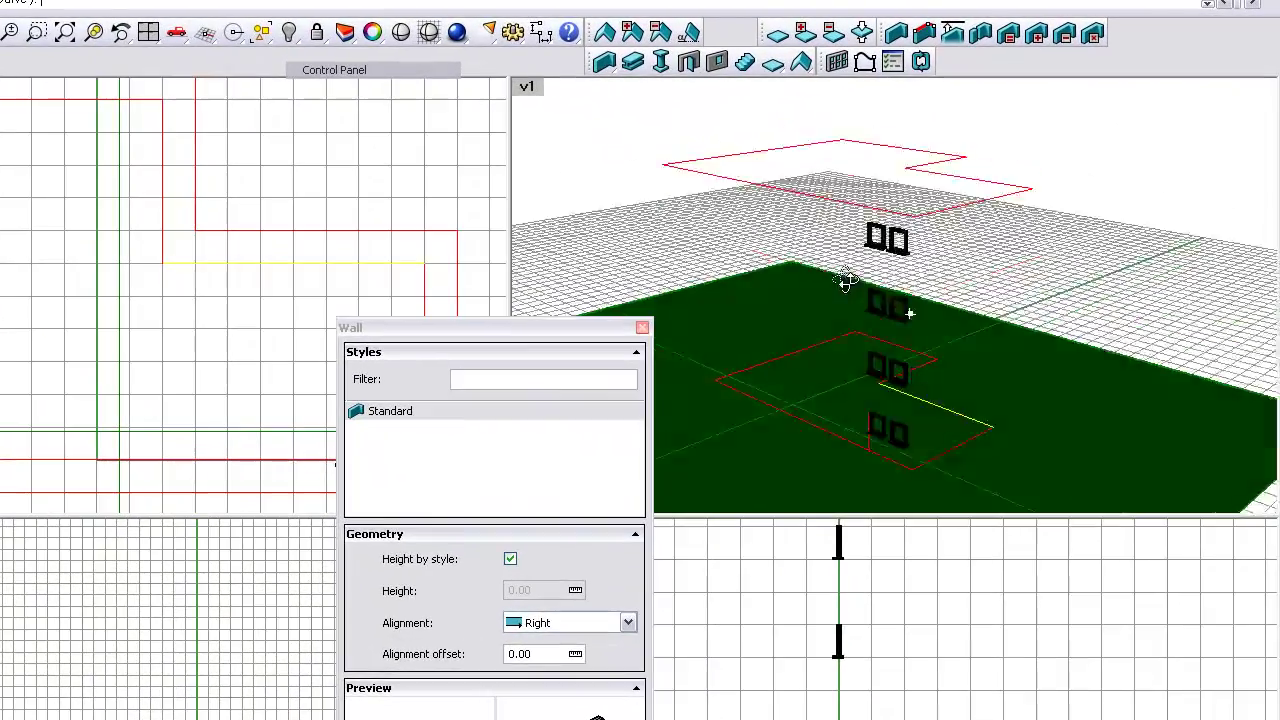
pyautogui.moveTo(845, 282)
pyautogui.mouseDown(button='right')
pyautogui.moveTo(863, 309)
pyautogui.moveTo(851, 294)
pyautogui.mouseUp(button='right')
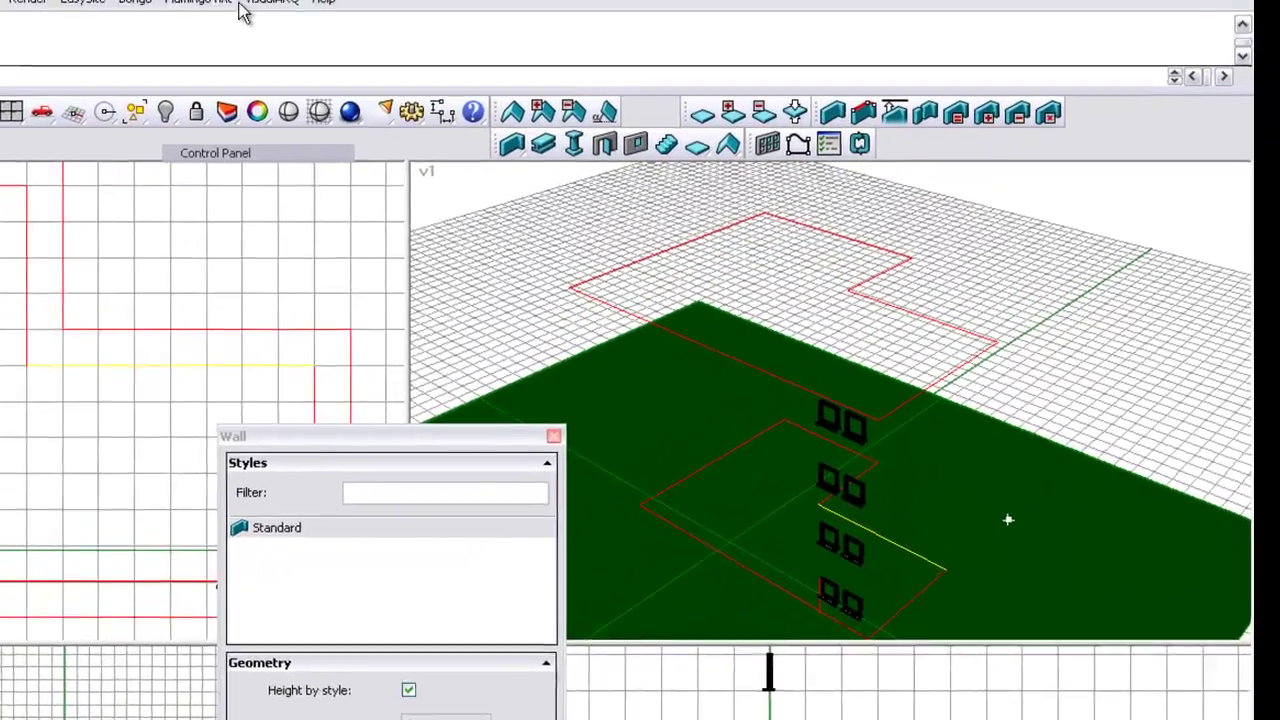
# Generate VisualARQ walls from the L-shaped red outline curve with Wall From Curves
pyautogui.click(246, 10)
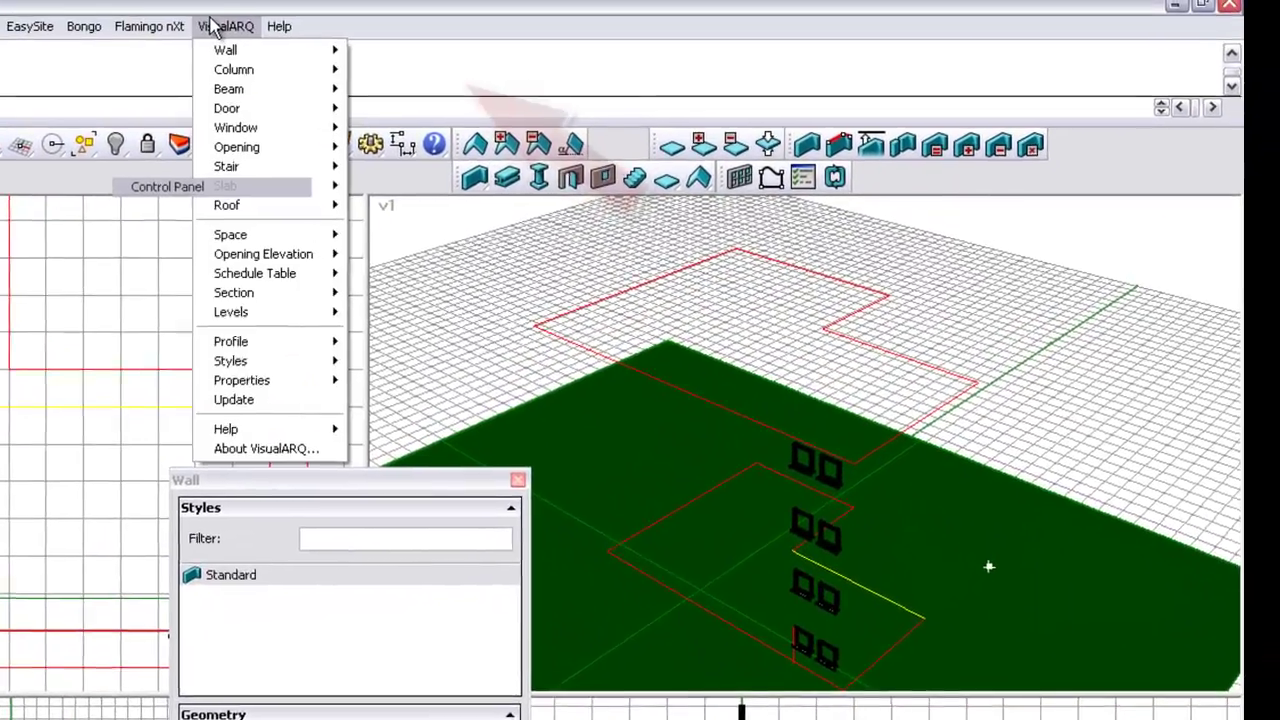
pyautogui.moveTo(220, 54)
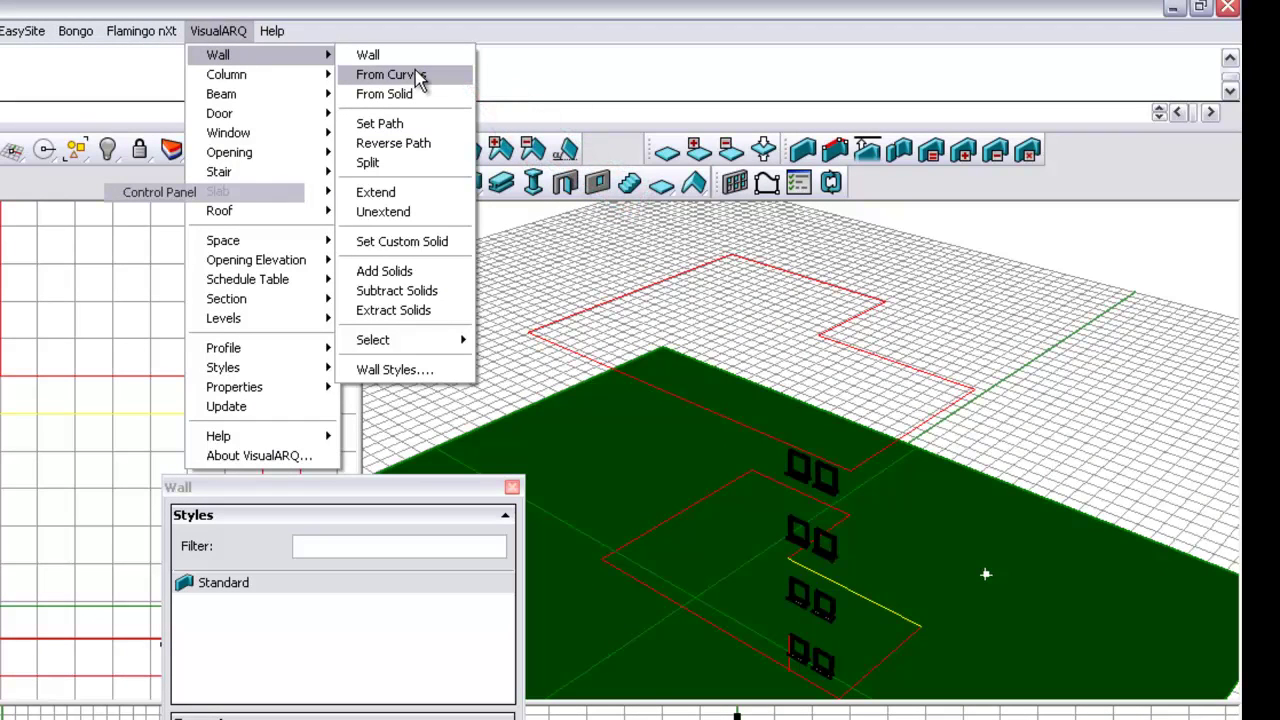
pyautogui.click(418, 80)
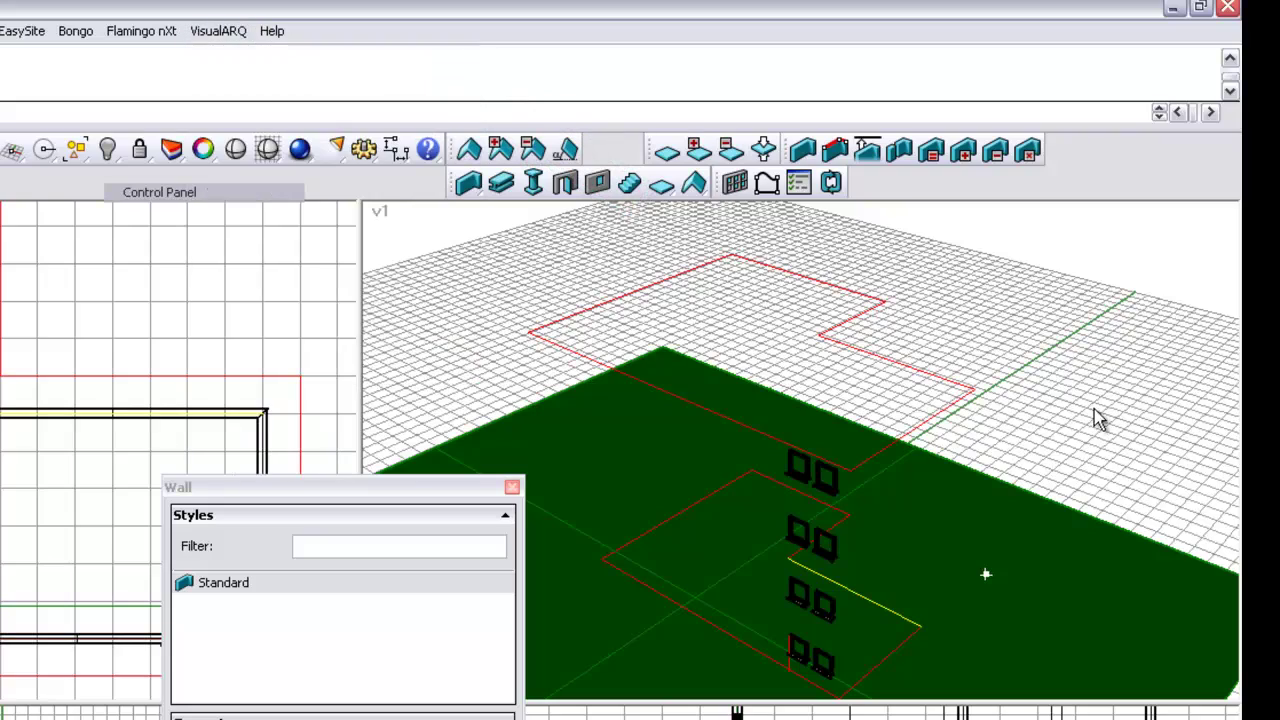
pyautogui.press('Return')
pyautogui.scroll(3, 923, 363)
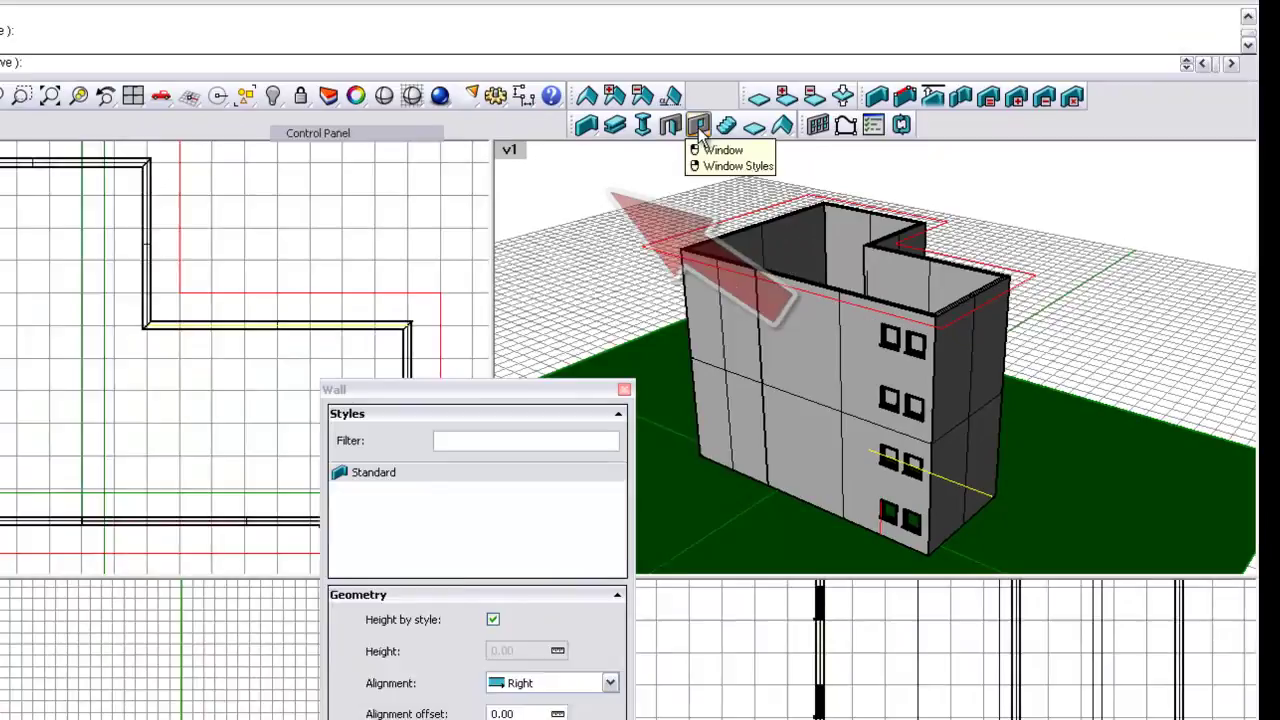
pyautogui.click(597, 183)
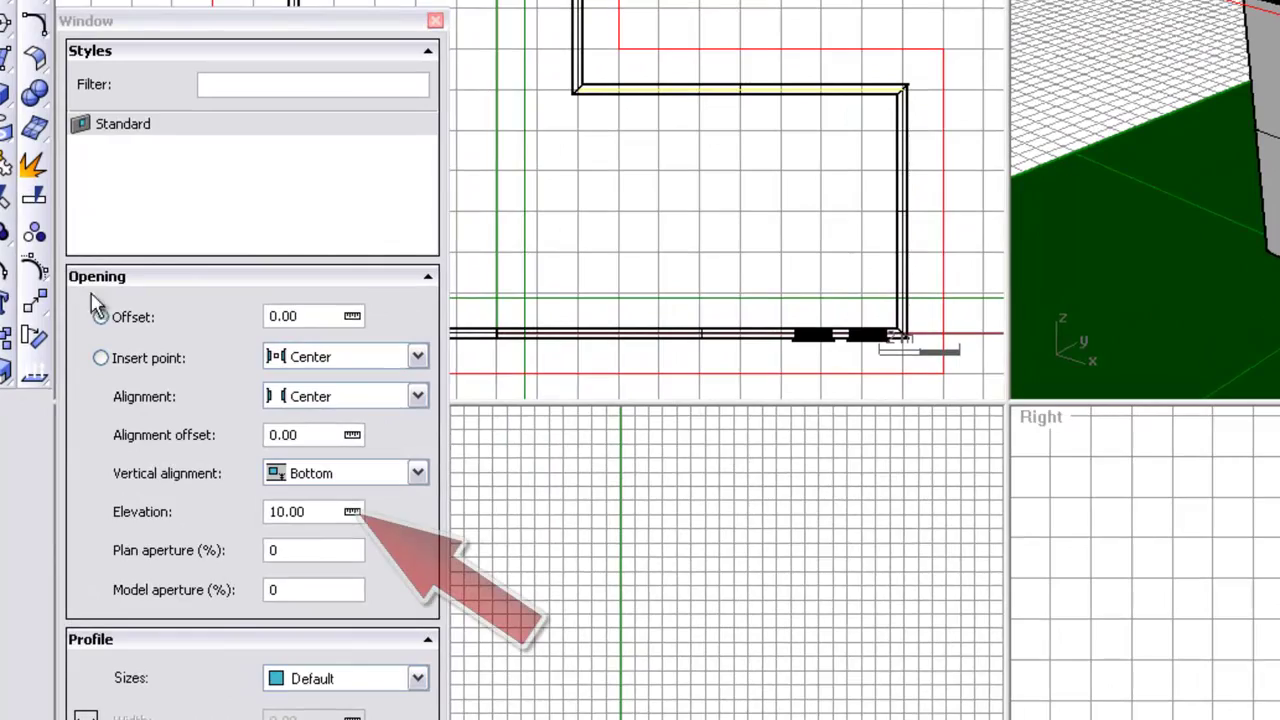
pyautogui.click(435, 20)
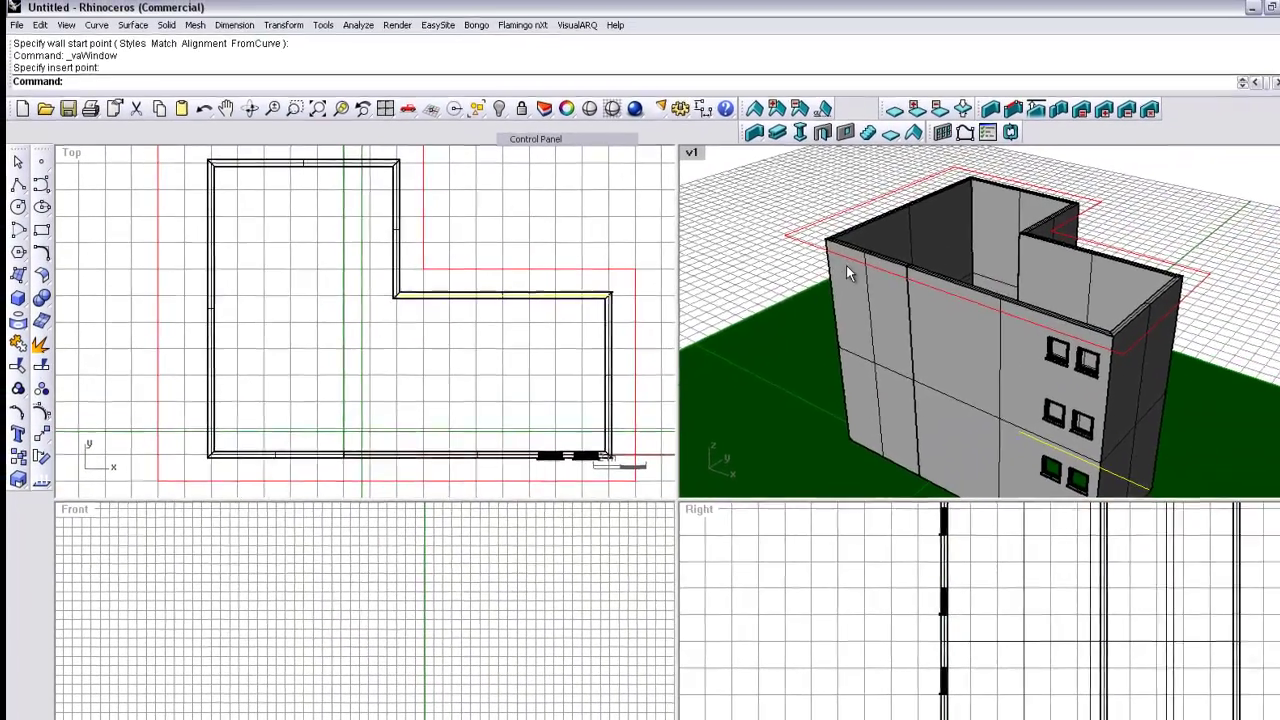
pyautogui.moveTo(846, 265); pyautogui.dragTo(846, 211, button='right')
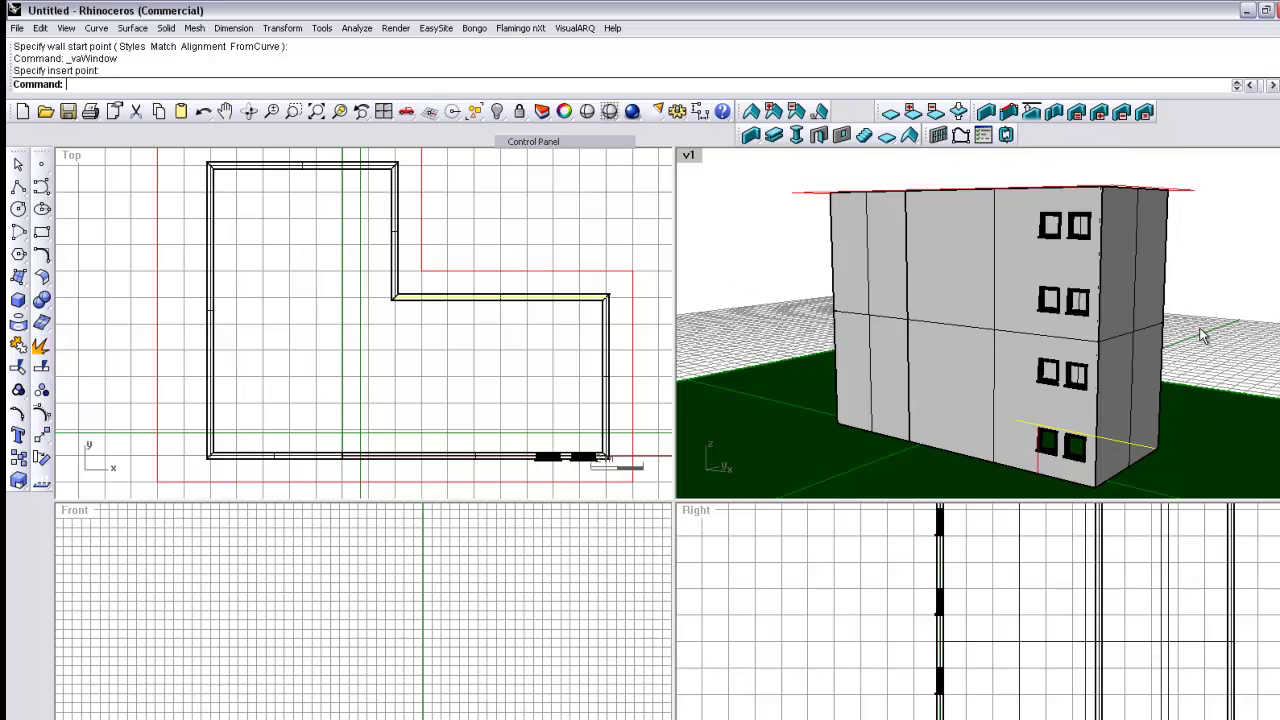
# Zoom out in Top, select all objects and explode them into separate pieces
pyautogui.scroll(-3, 345, 281)
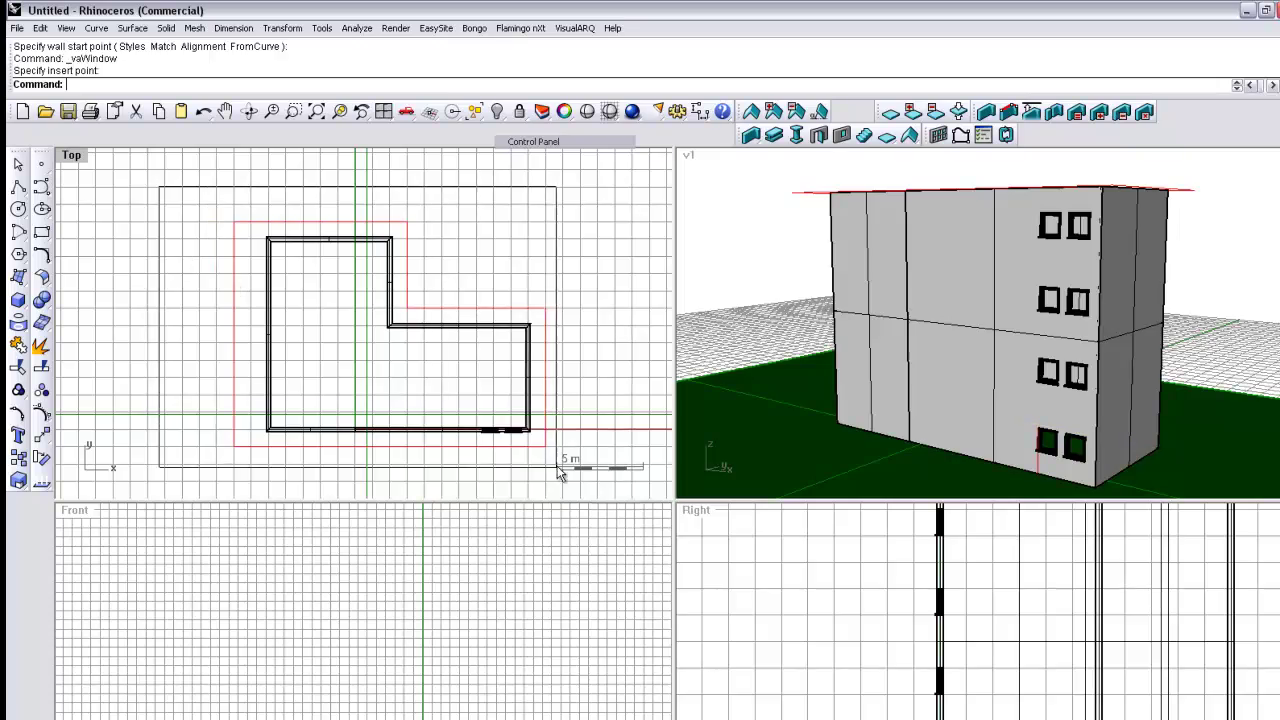
pyautogui.hotkey('ctrl', 'a')
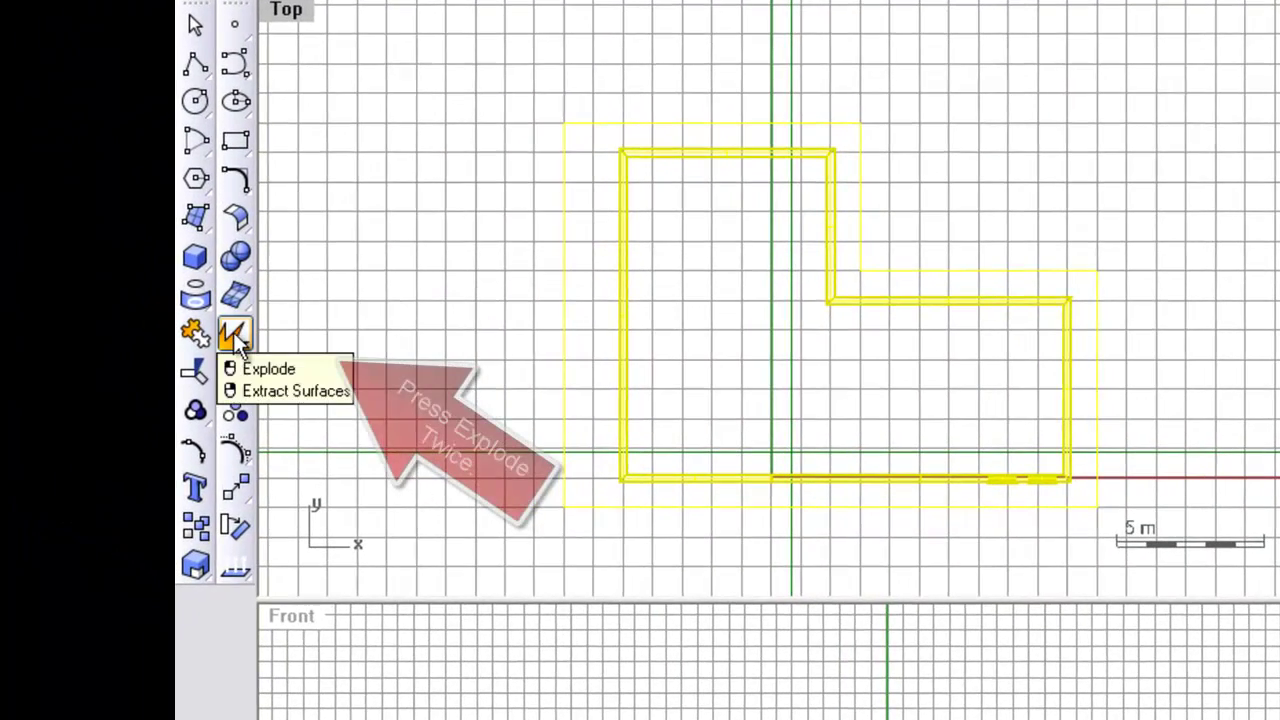
pyautogui.click(234, 336)
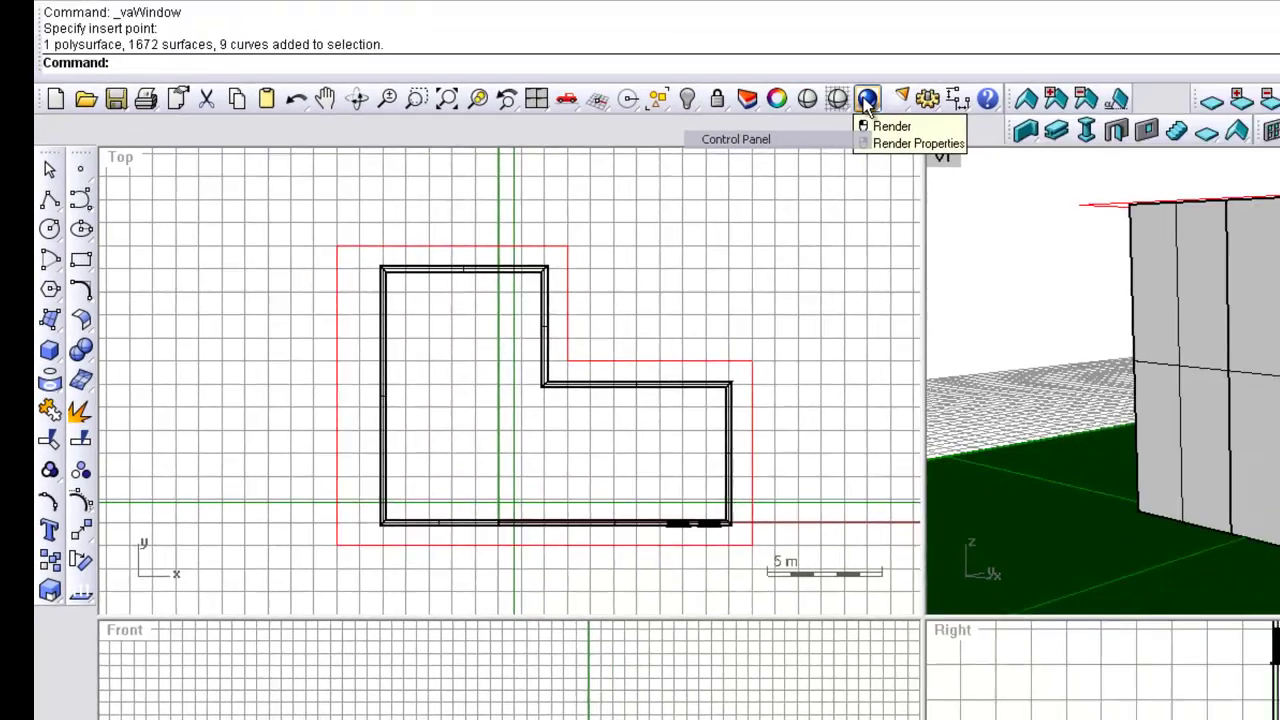
# Run a Flamingo nXt test render of the building, moving its window aside, then stop it
pyautogui.click(777, 138)
pyautogui.press('Escape')
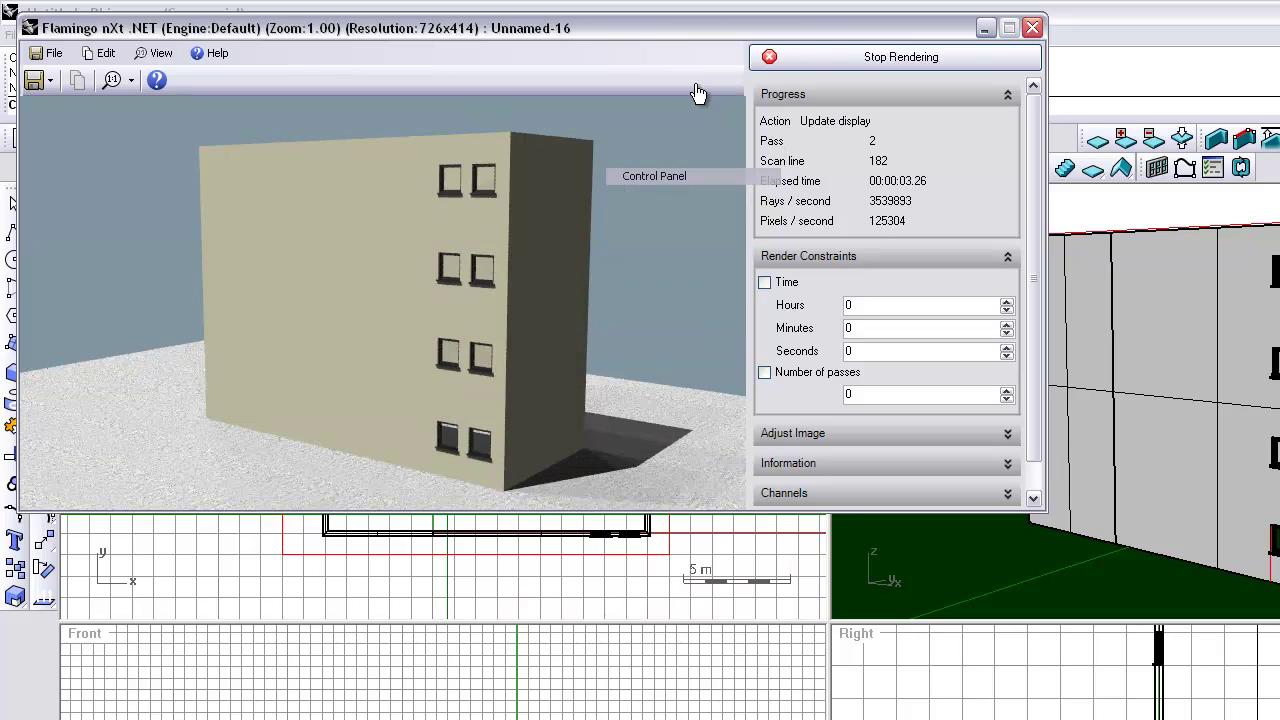
pyautogui.moveTo(688, 34); pyautogui.dragTo(837, 224)
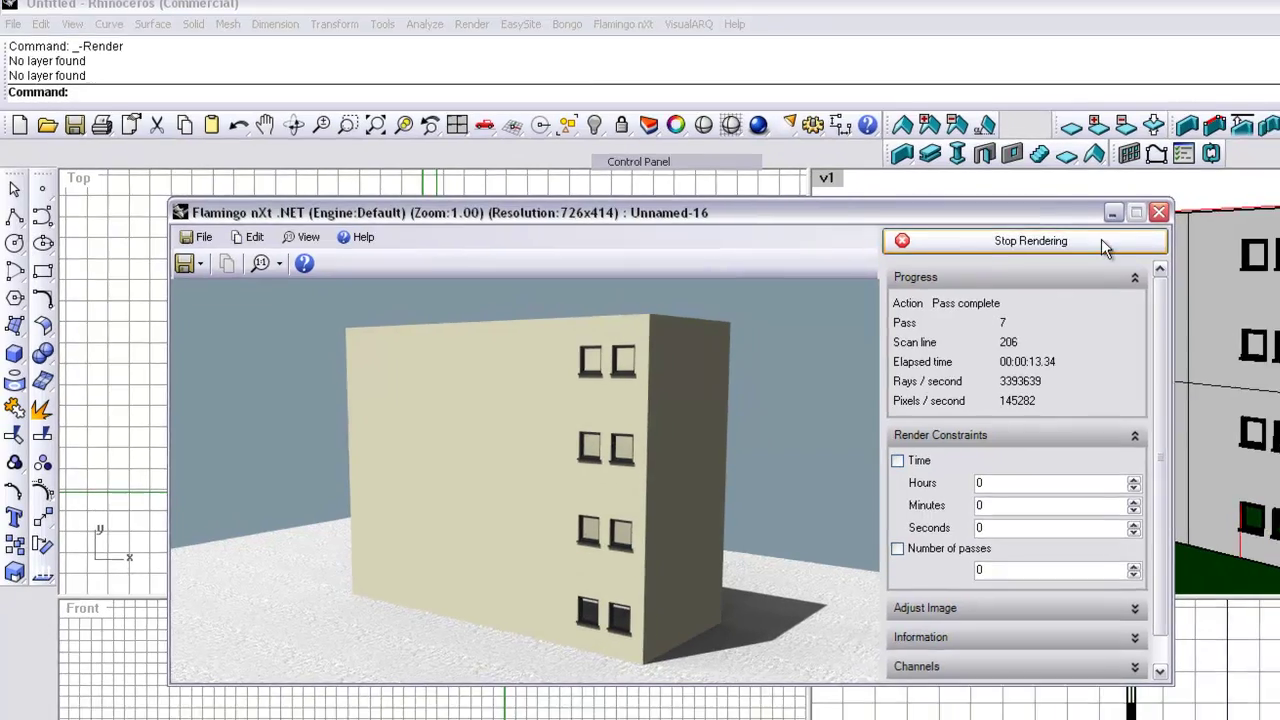
pyautogui.click(1145, 256)
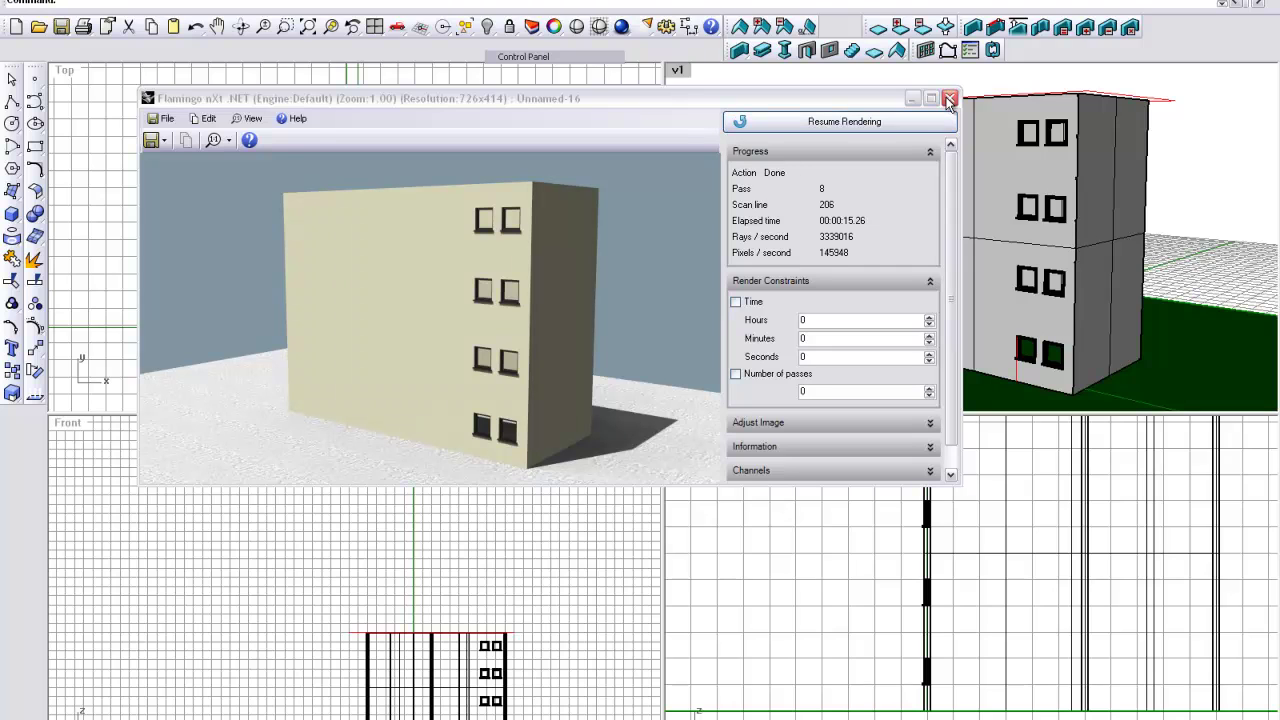
# Close the render window and view the model's materials in the Flamingo nXt control panel
pyautogui.click(949, 100)
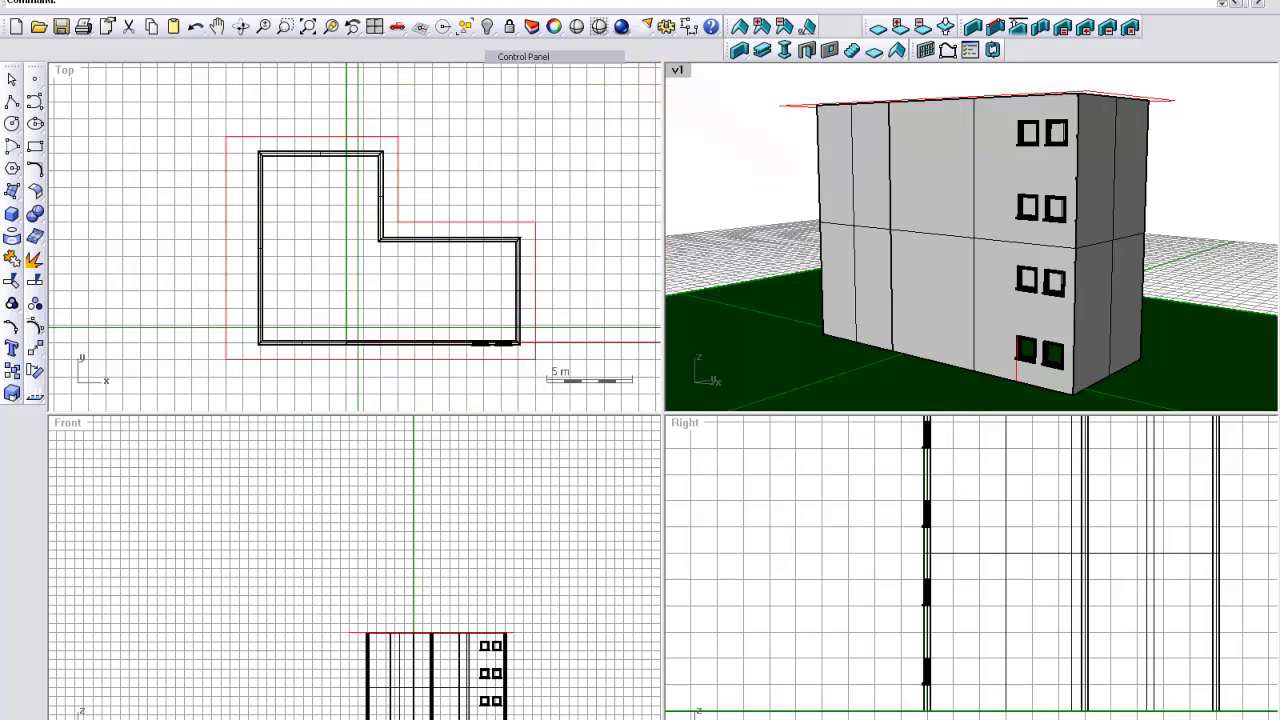
pyautogui.click(512, 3)
pyautogui.click(517, 57)
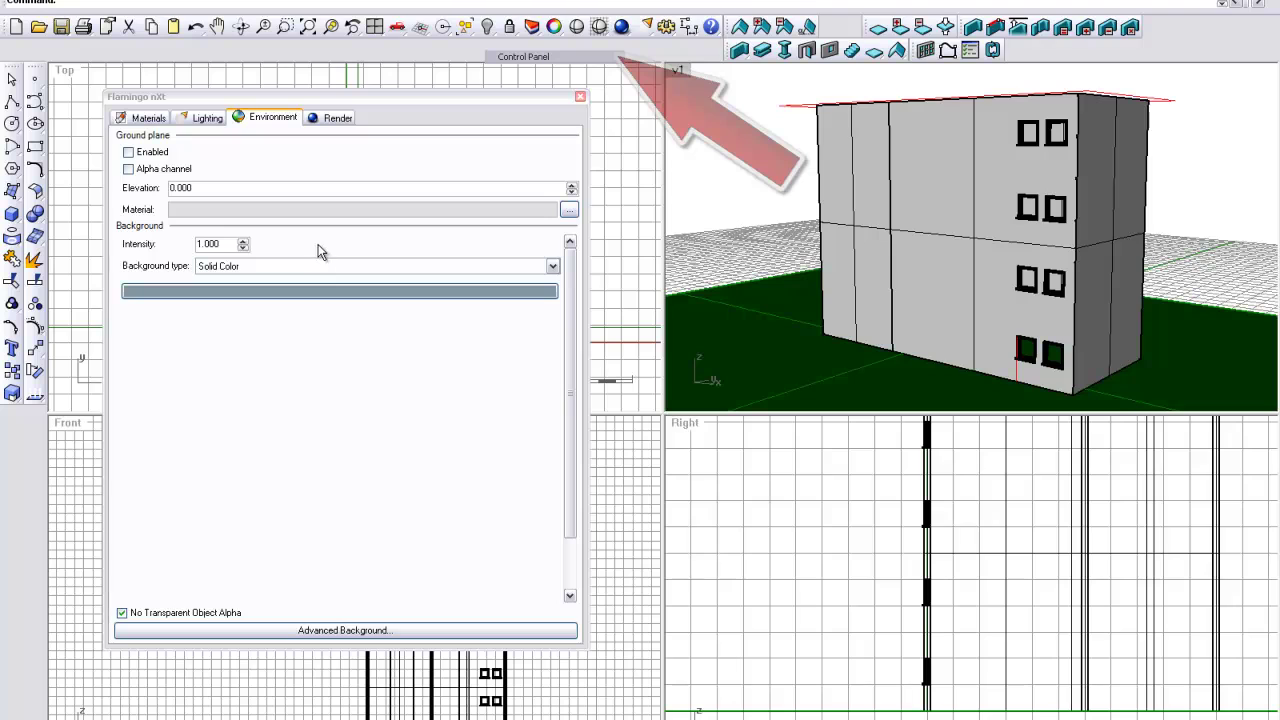
pyautogui.click(148, 118)
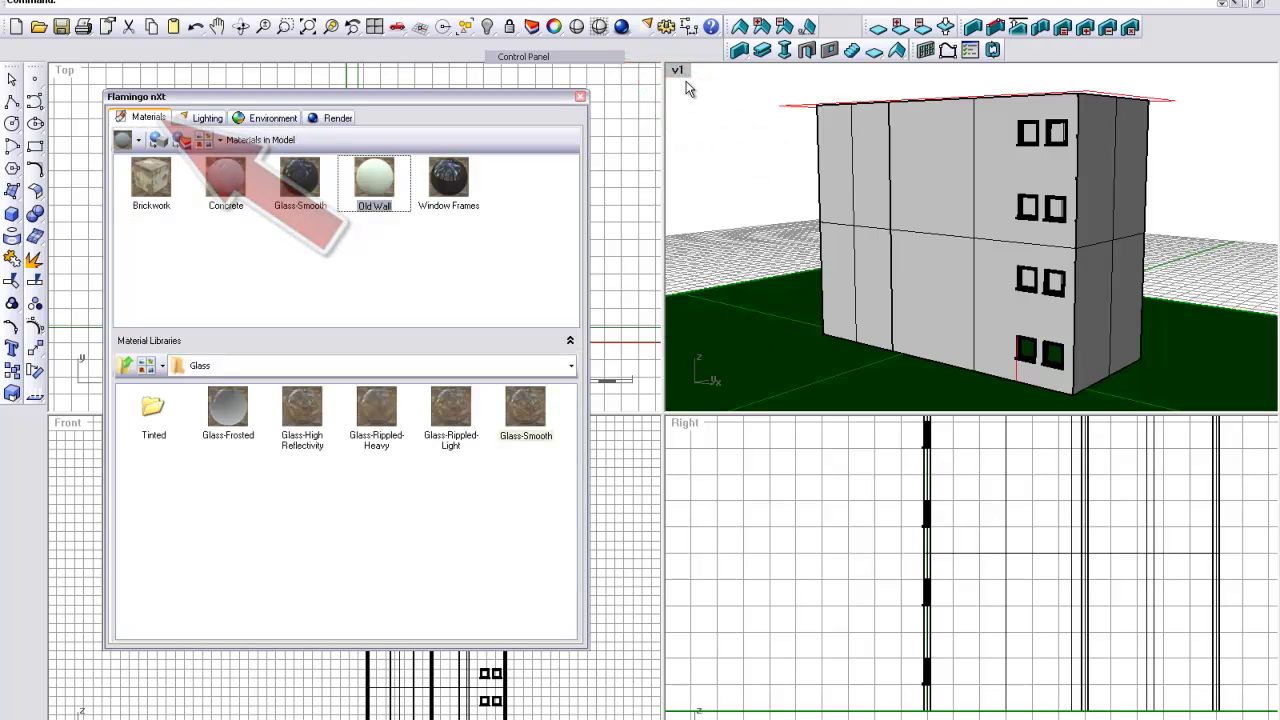
# Switch the Perspective viewport to the saved view v1
pyautogui.click(677, 70)
pyautogui.moveTo(706, 251)
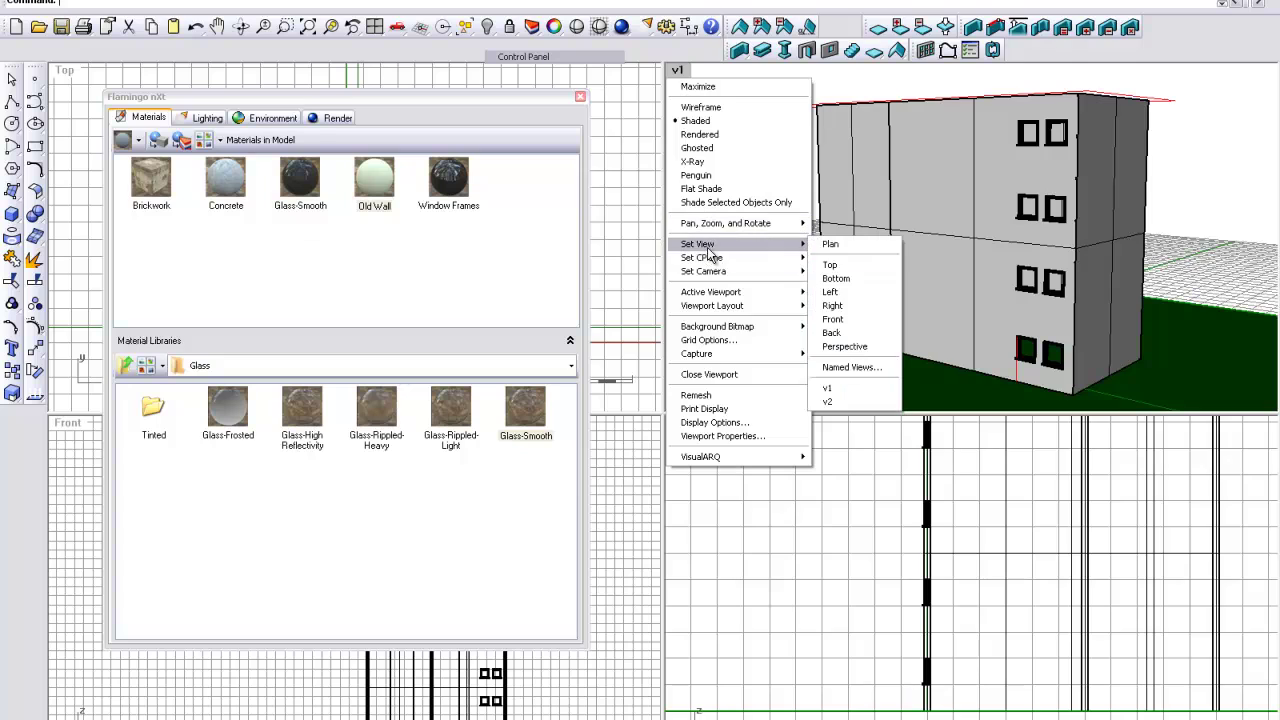
pyautogui.click(834, 390)
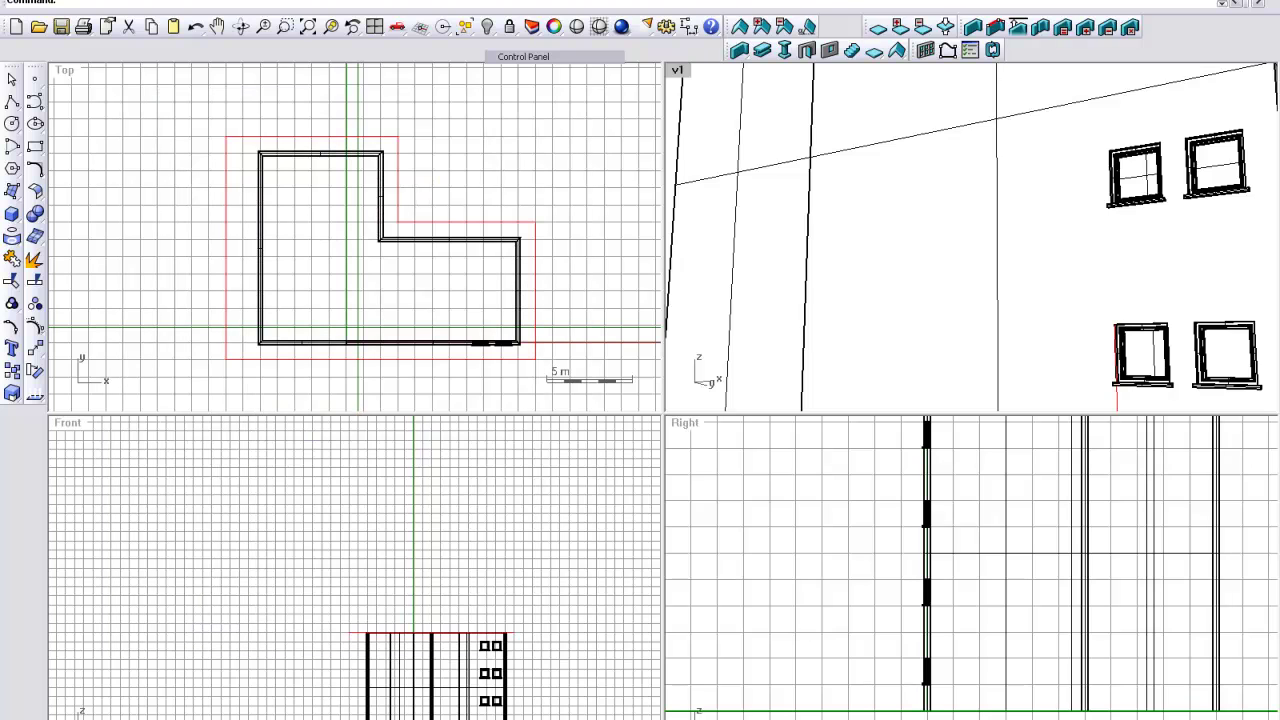
# In Adobe Bridge, browse to Material Database > Texture Edition 1 > LOW RES TEXTURES
pyautogui.hotkey('alt', 'Tab')
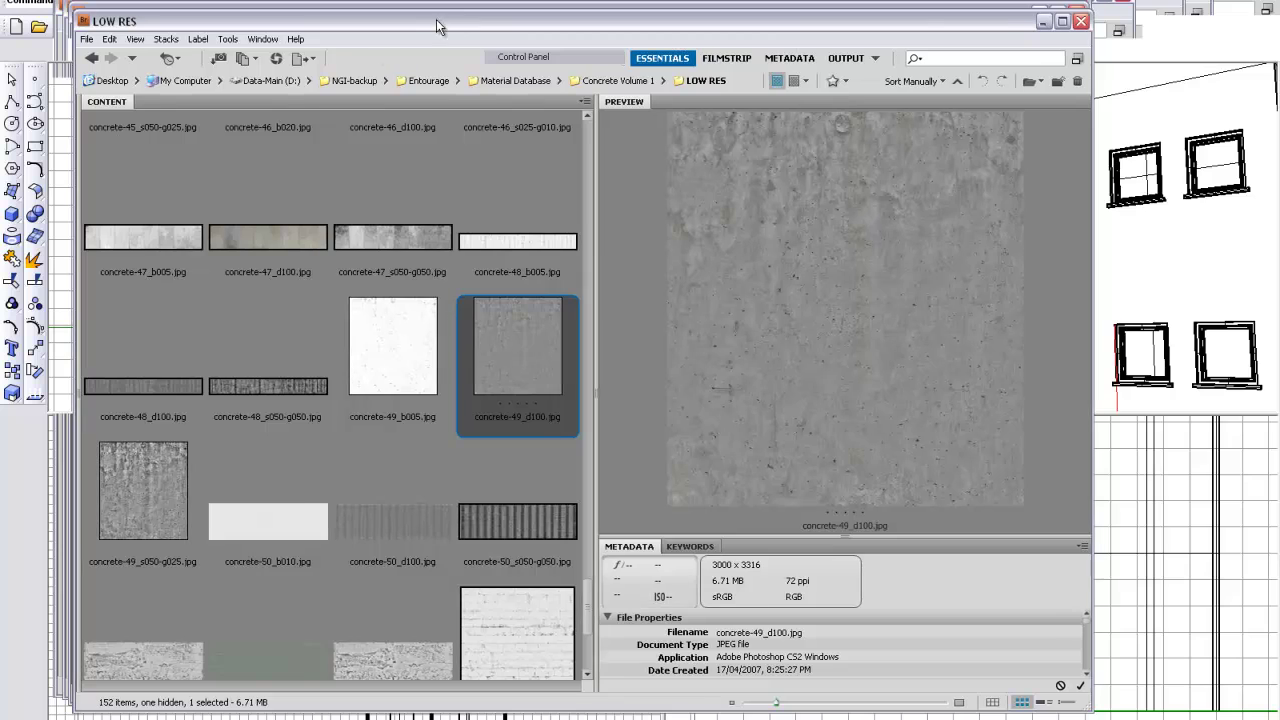
pyautogui.click(538, 82)
pyautogui.doubleClick(396, 169)
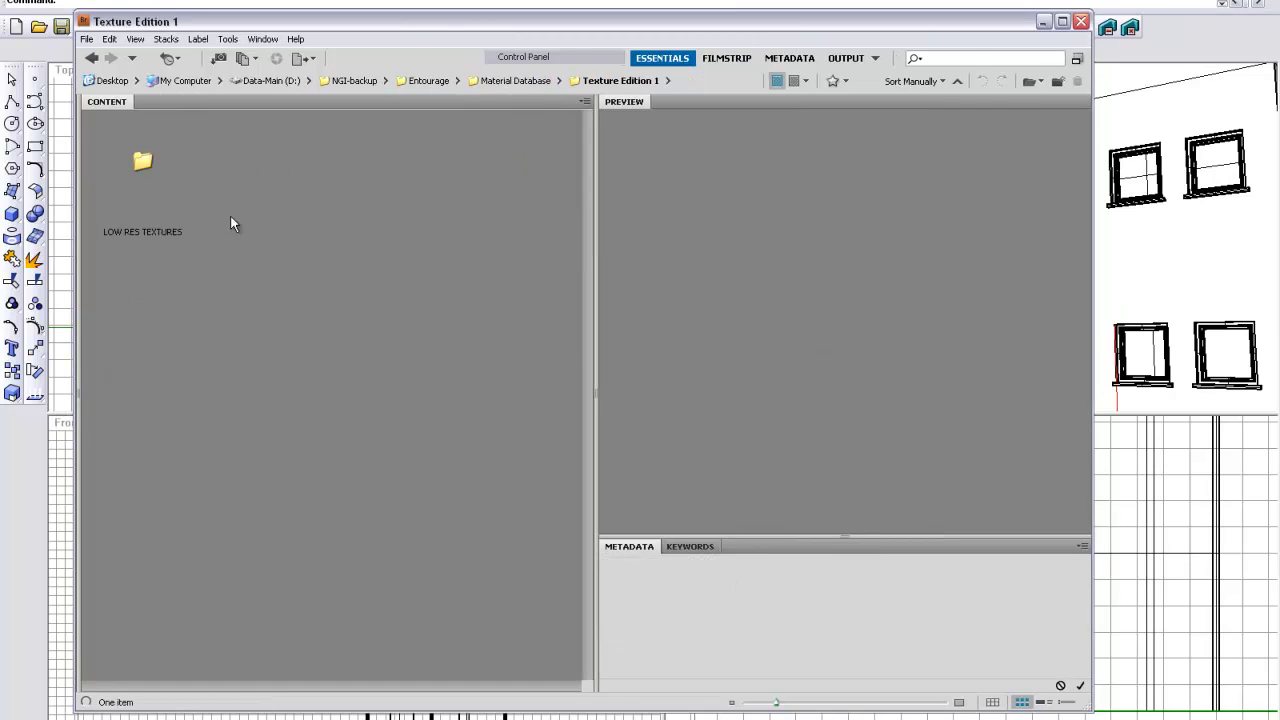
pyautogui.doubleClick(145, 163)
pyautogui.moveTo(590, 137); pyautogui.dragTo(554, 213)
# Preview bricks+11_d100.jpg at an enlarged size, then return to Rhino
pyautogui.click(103, 286)
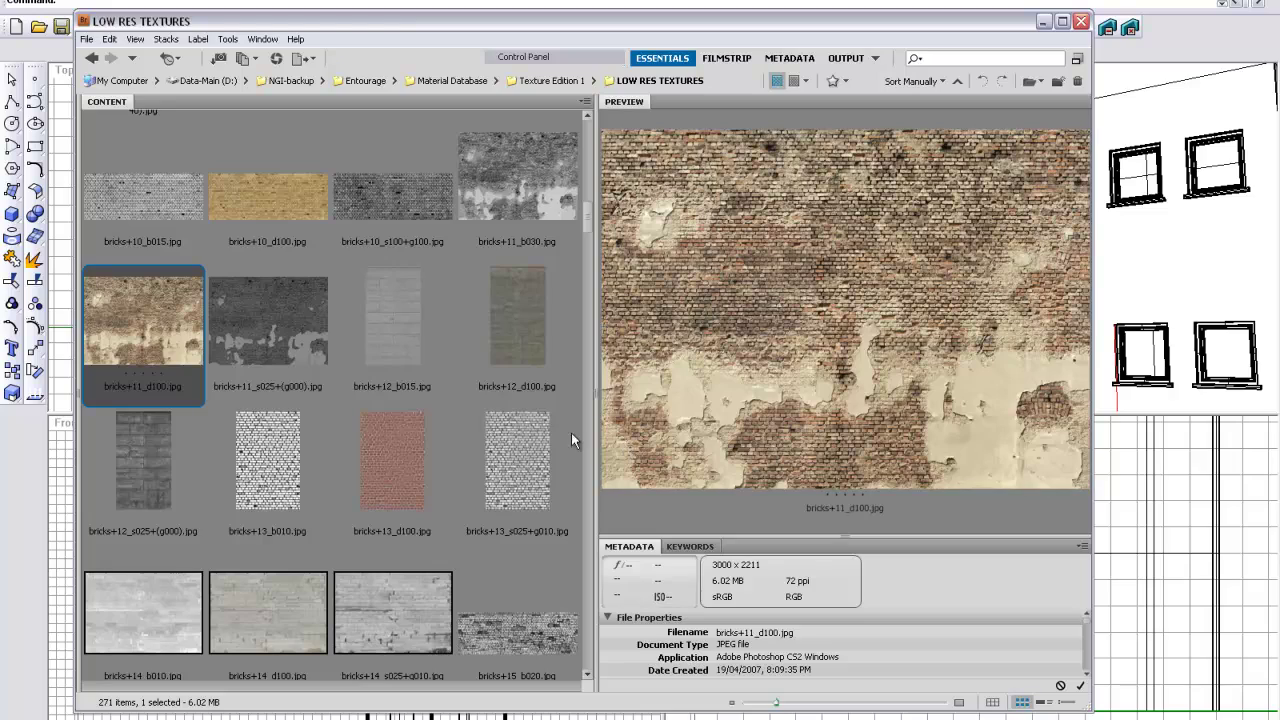
pyautogui.moveTo(597, 393); pyautogui.dragTo(407, 393)
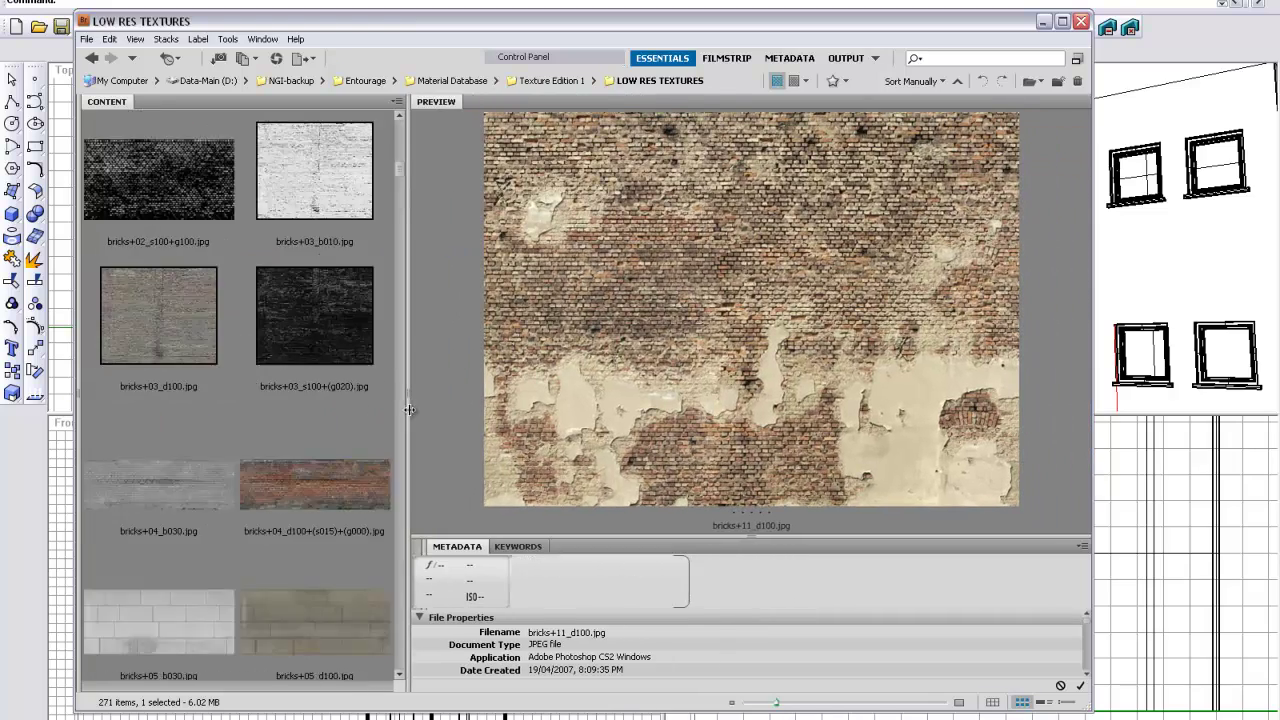
pyautogui.moveTo(749, 534); pyautogui.dragTo(747, 600)
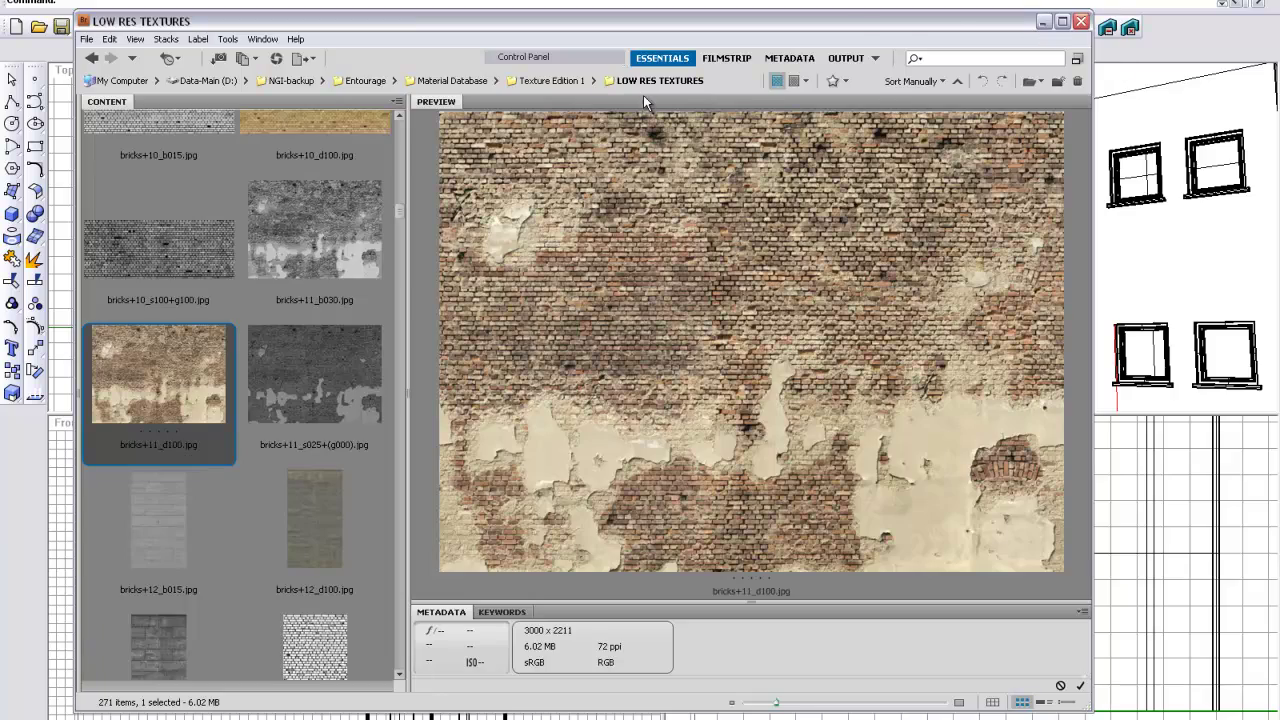
pyautogui.hotkey('alt', 'Tab')
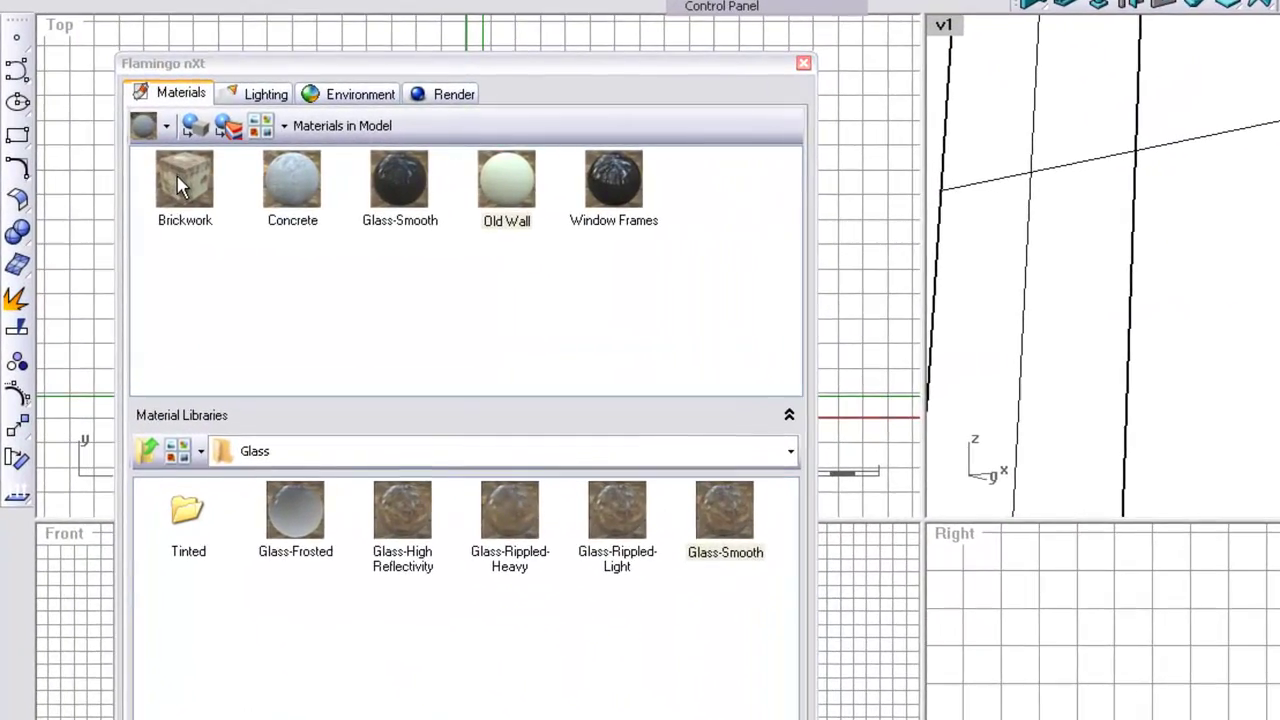
# Open the Brickwork material's Textures tab and the bricks+11_d100.jpg colour texture settings
pyautogui.click(150, 126)
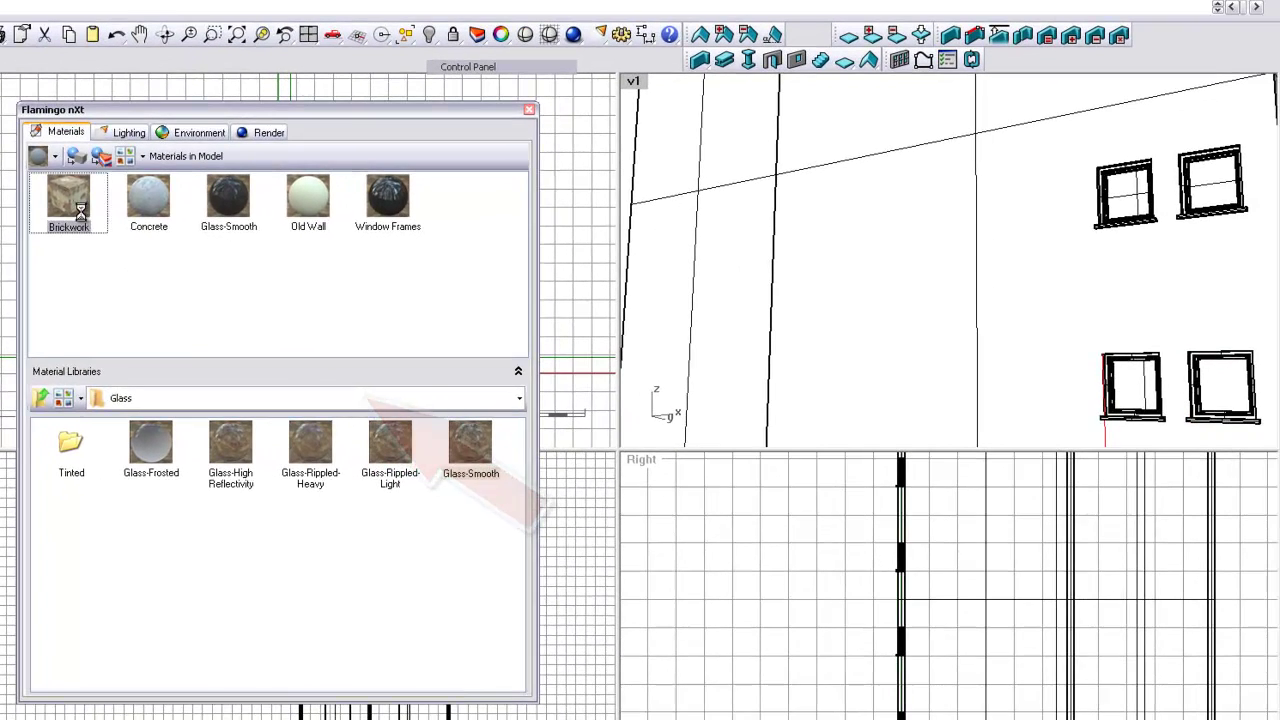
pyautogui.doubleClick(203, 213)
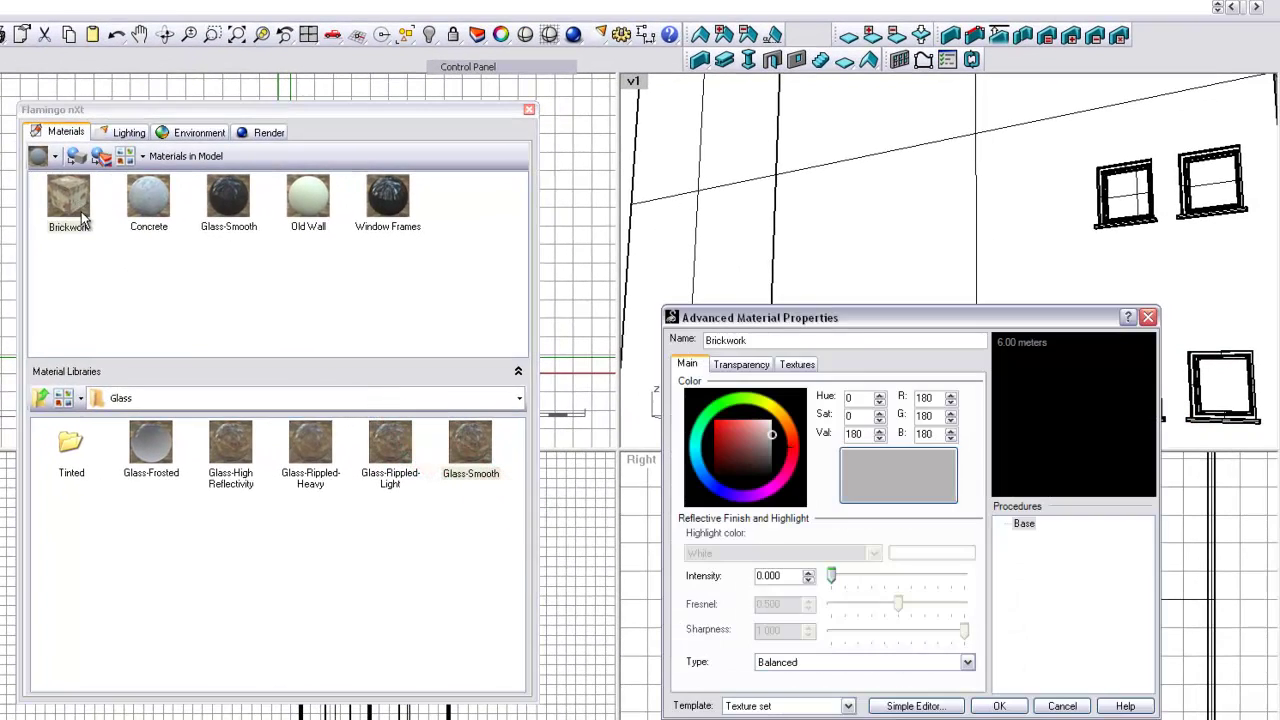
pyautogui.moveTo(855, 319); pyautogui.dragTo(323, 160)
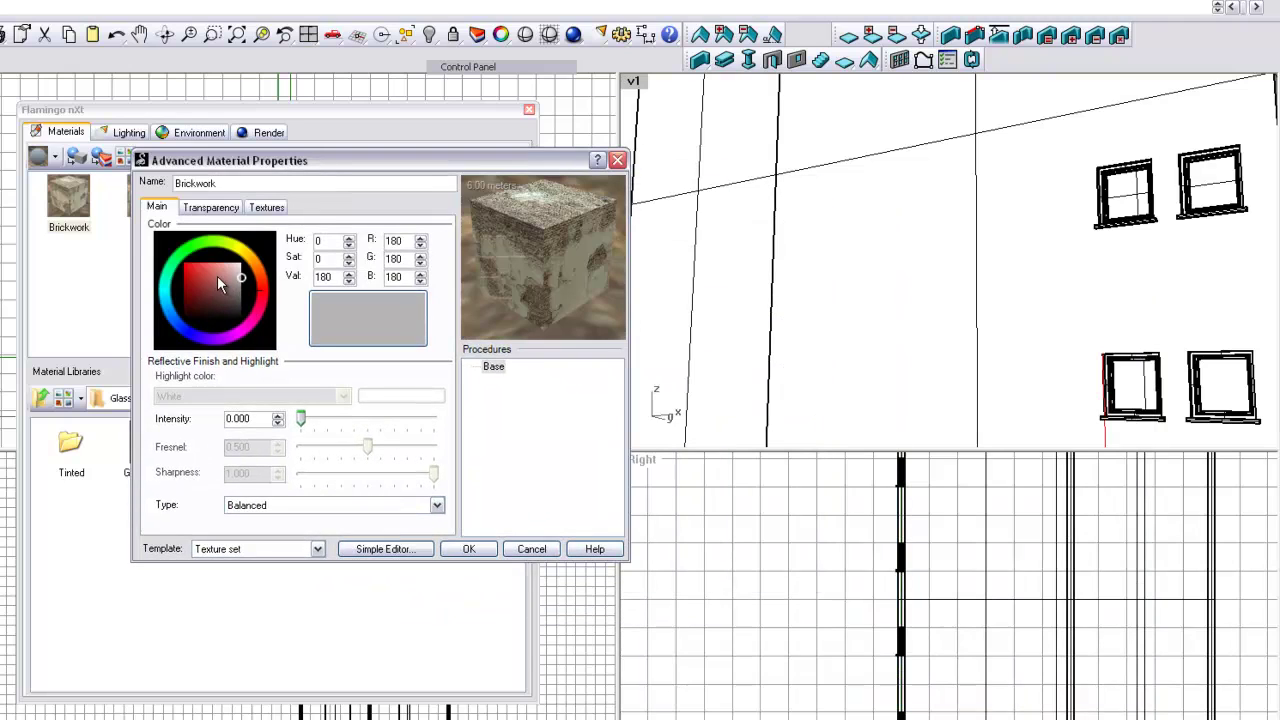
pyautogui.click(268, 208)
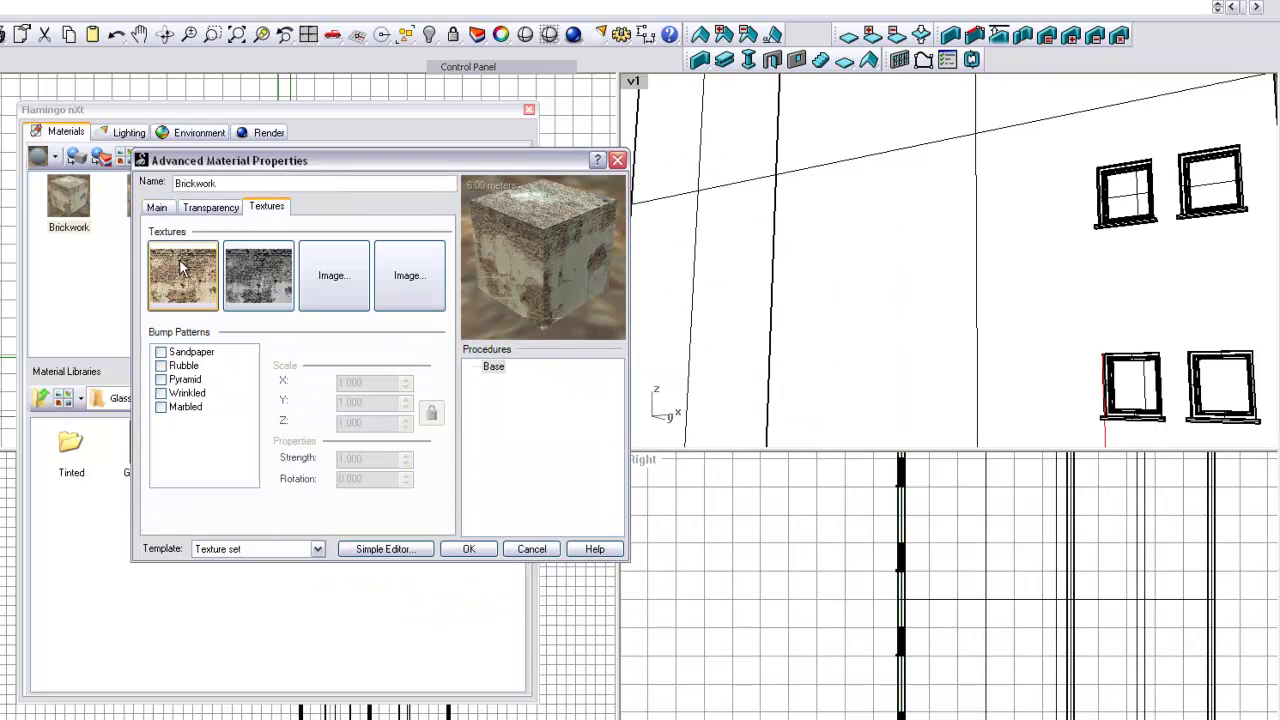
pyautogui.click(191, 292)
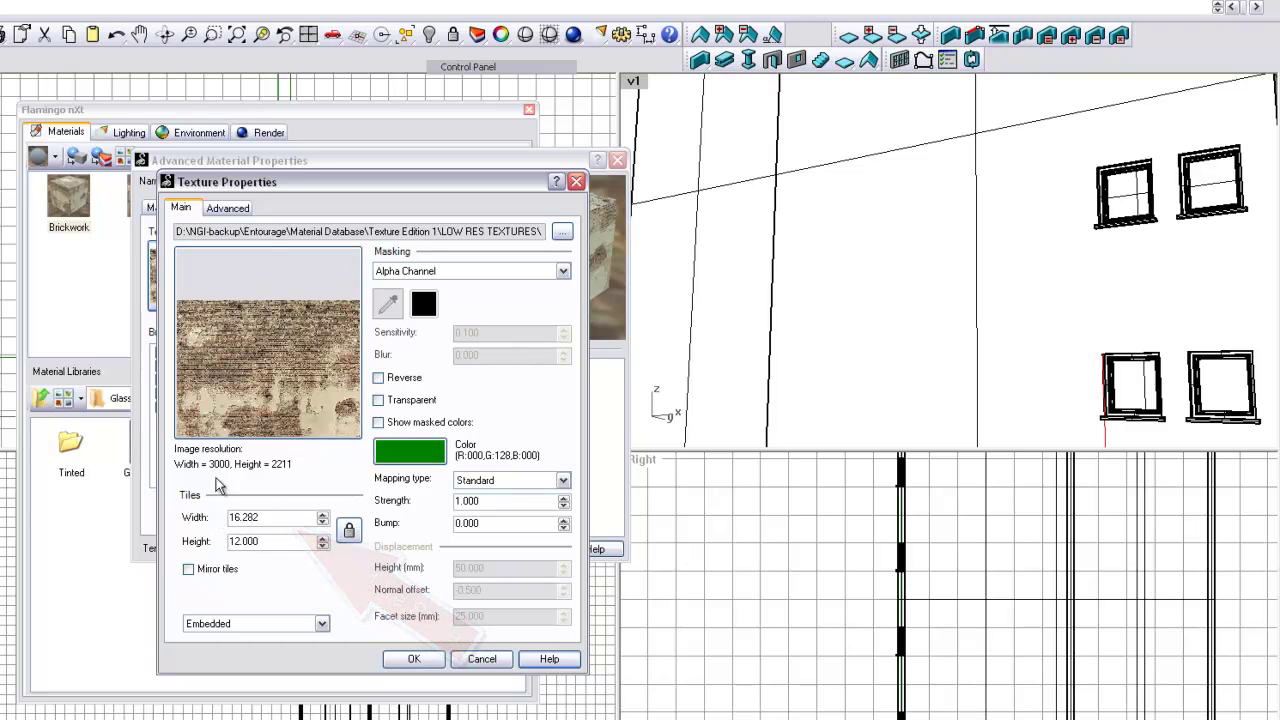
# Set Brickwork's greyscale second texture to Displacement mapping at 50 mm height and confirm both dialogs
pyautogui.click(414, 660)
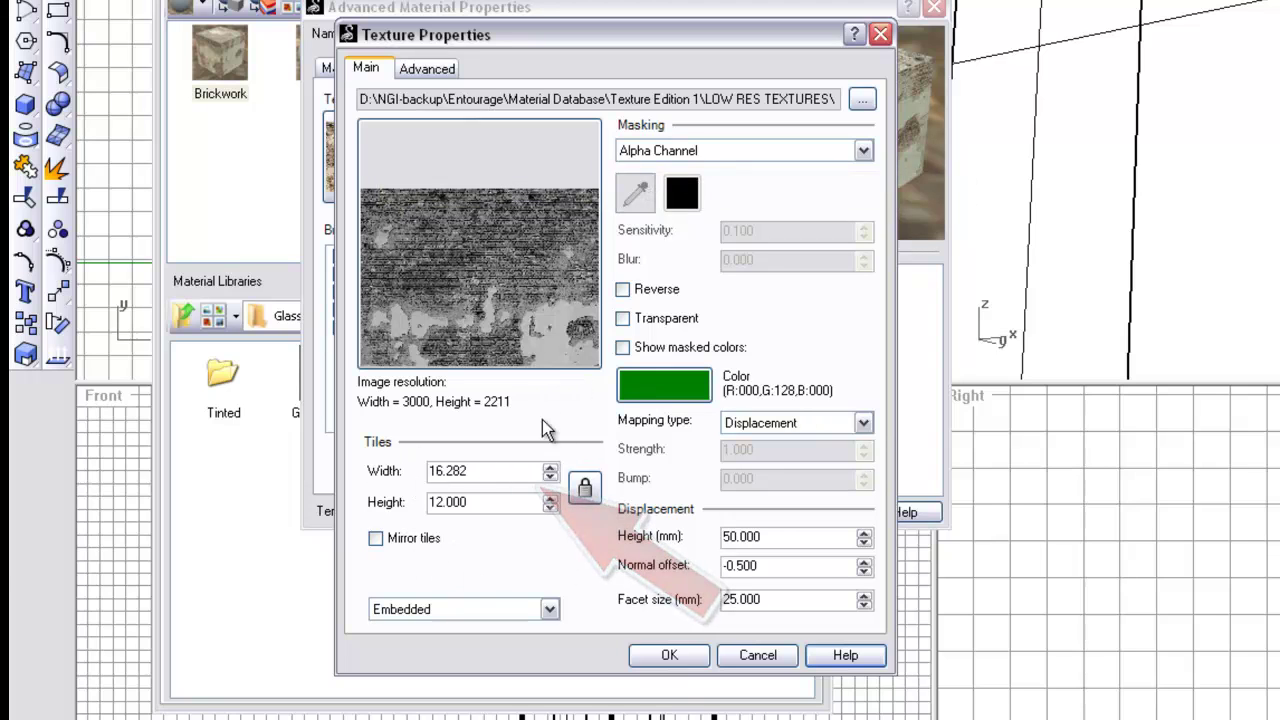
pyautogui.click(862, 423)
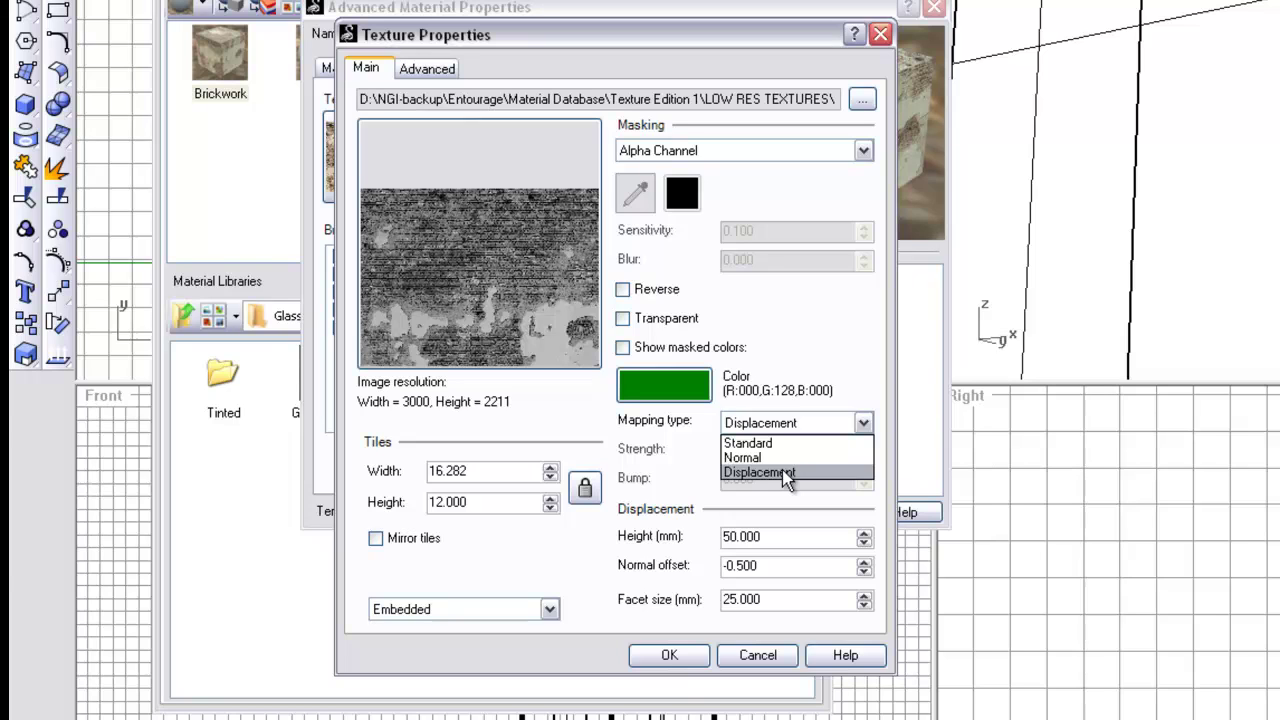
pyautogui.click(848, 426)
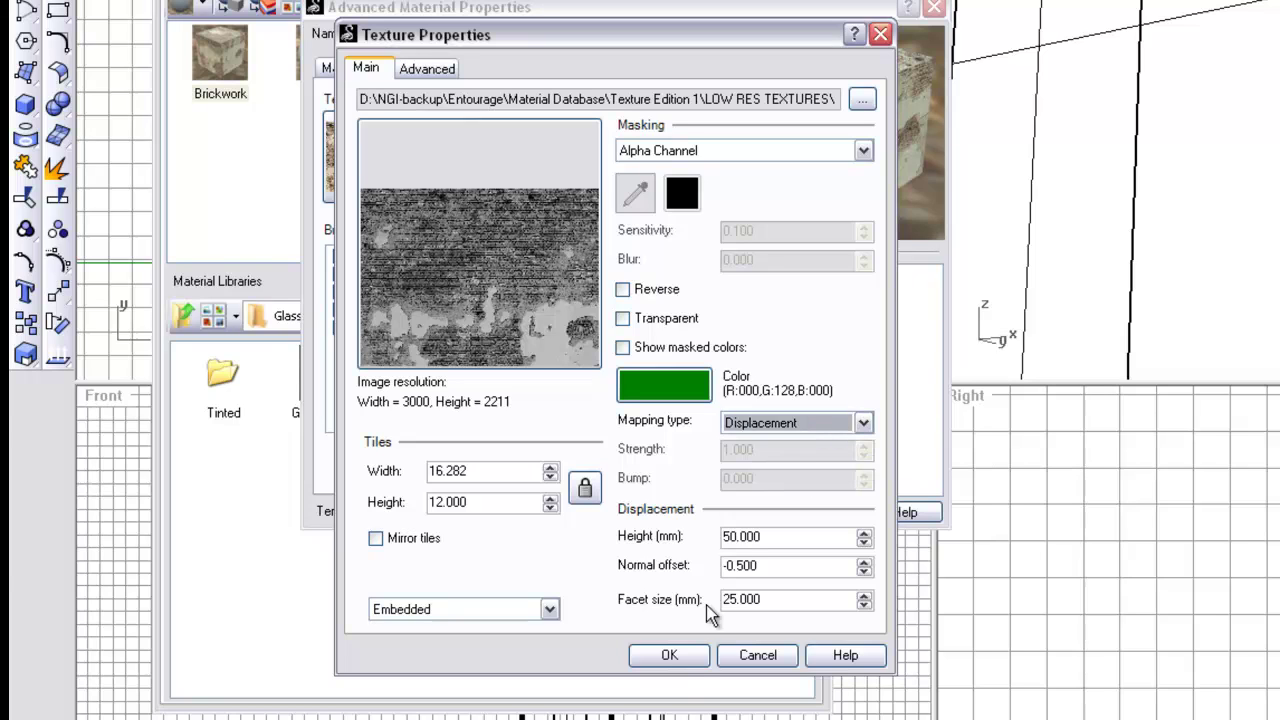
pyautogui.click(689, 655)
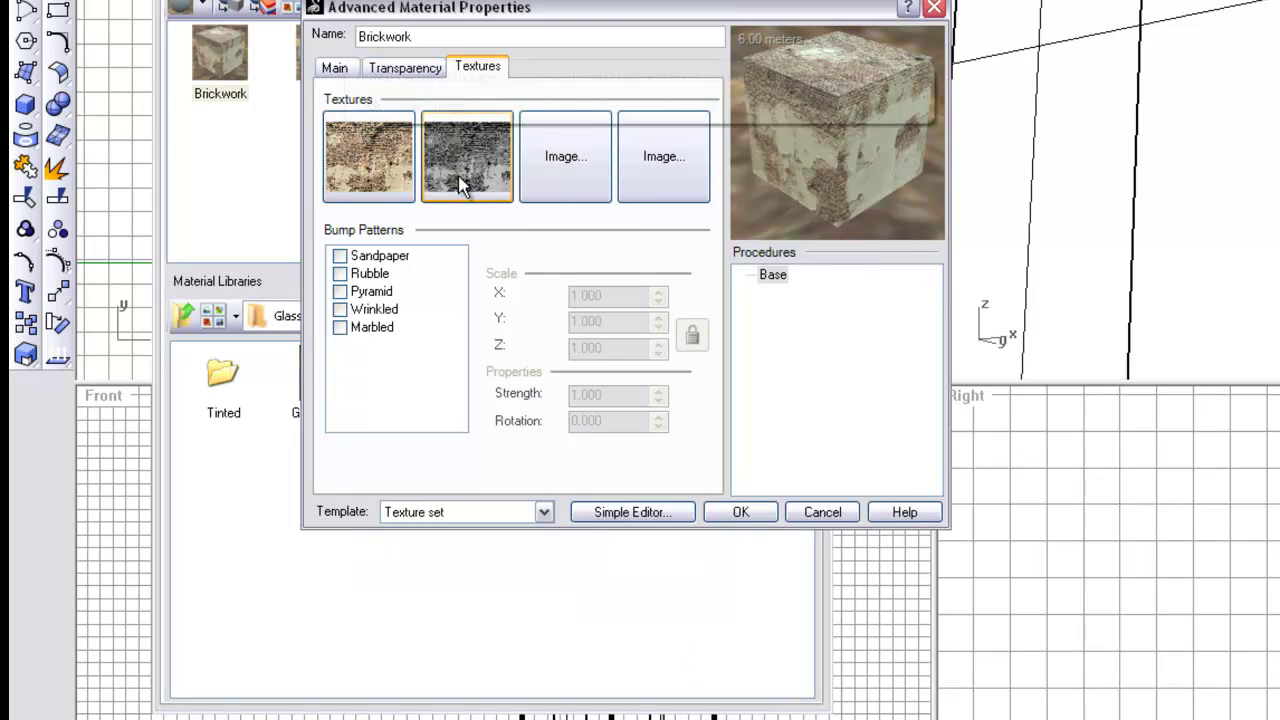
pyautogui.click(749, 510)
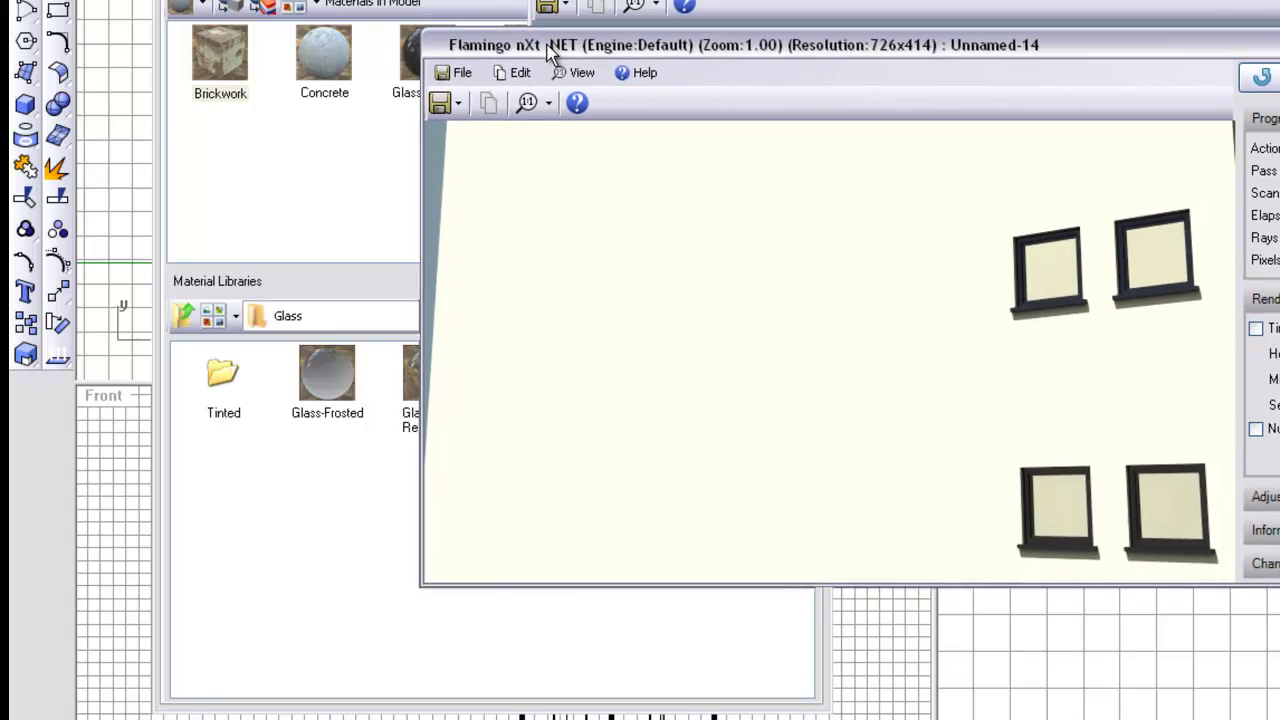
# Review the Unnamed-05 displaced brick render, then minimize it and the Unnamed-14 render window
pyautogui.moveTo(547, 46); pyautogui.dragTo(548, 50)
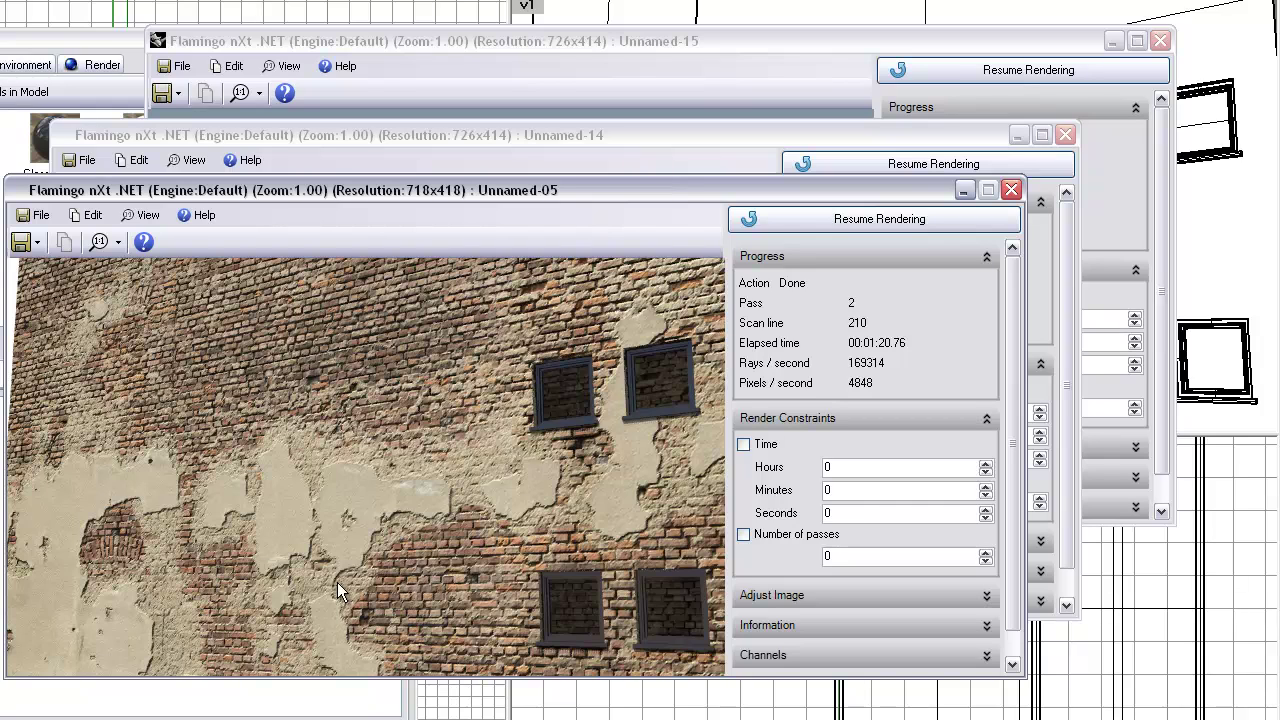
pyautogui.moveTo(837, 194); pyautogui.dragTo(937, 113)
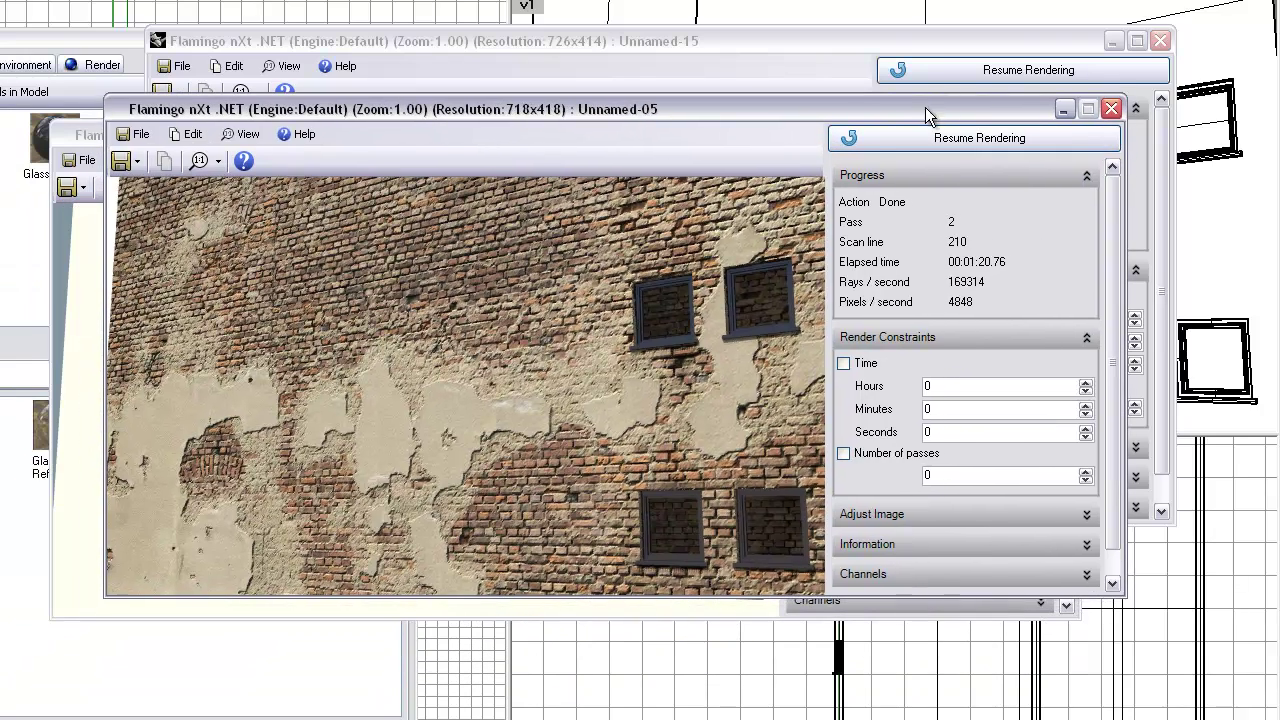
pyautogui.click(1064, 108)
pyautogui.moveTo(789, 145); pyautogui.dragTo(835, 149)
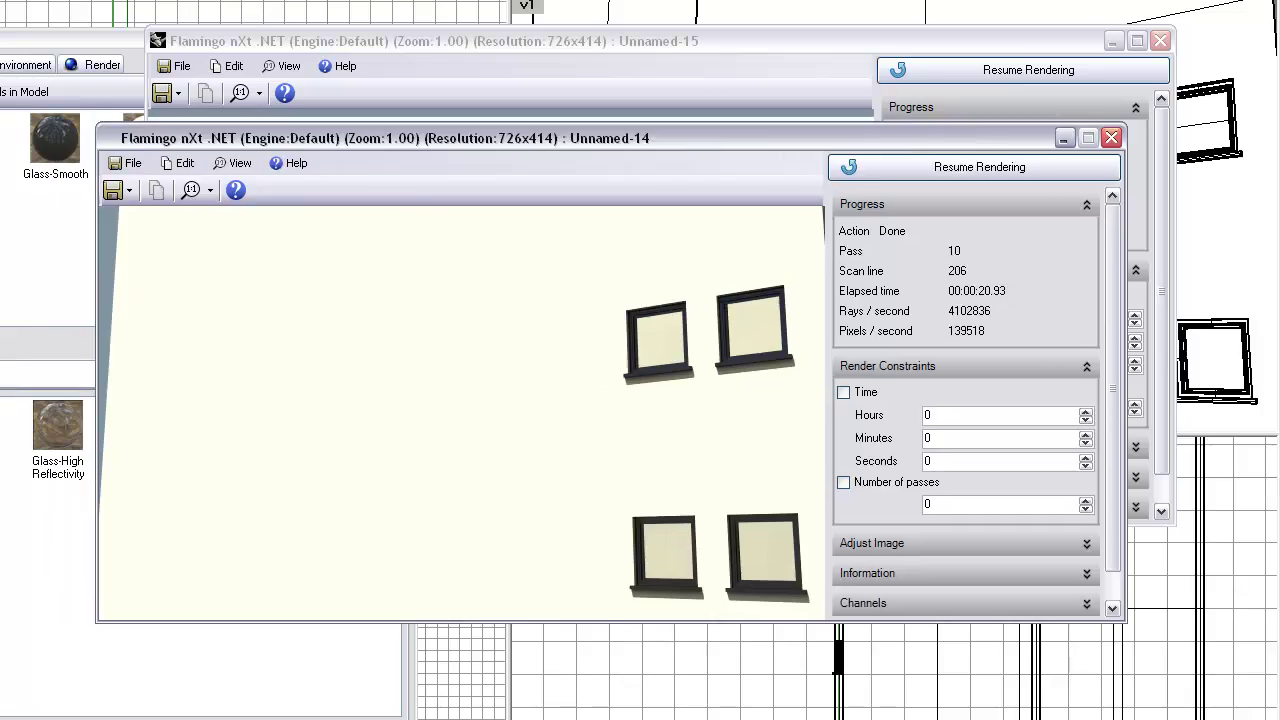
pyautogui.click(1064, 138)
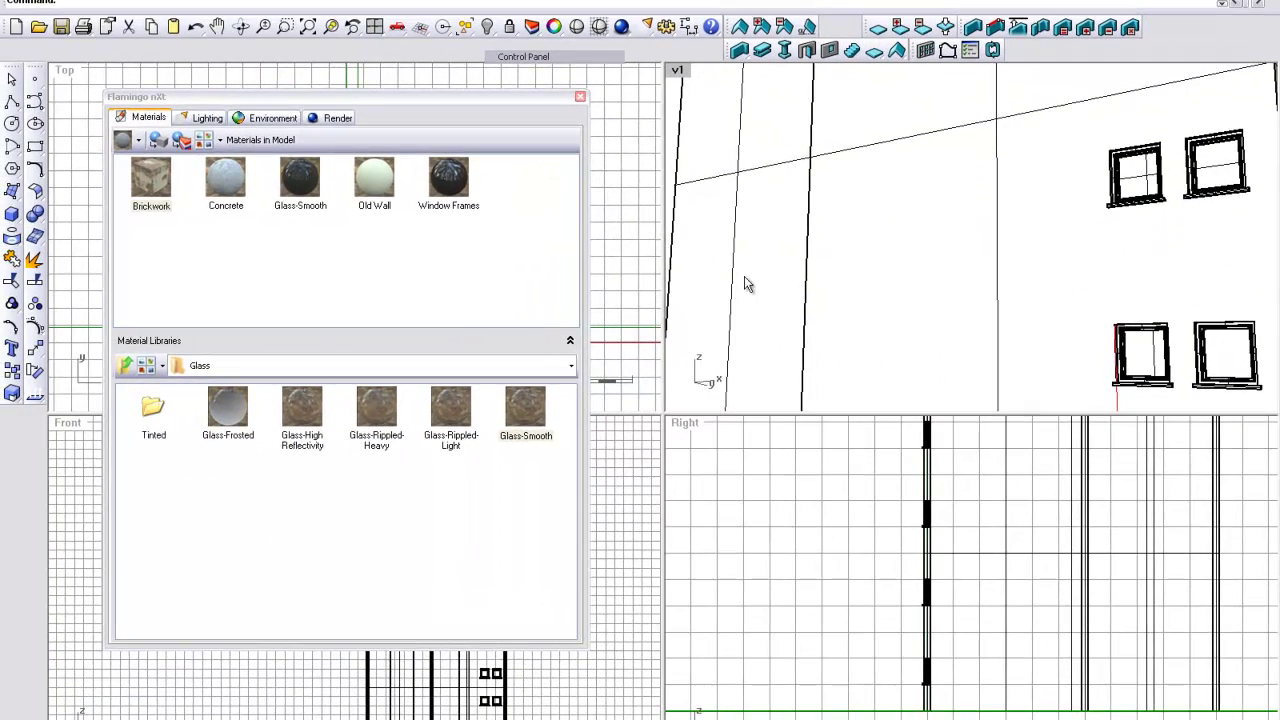
# Select the wall and check its material assignment in Object Properties
pyautogui.click(742, 284)
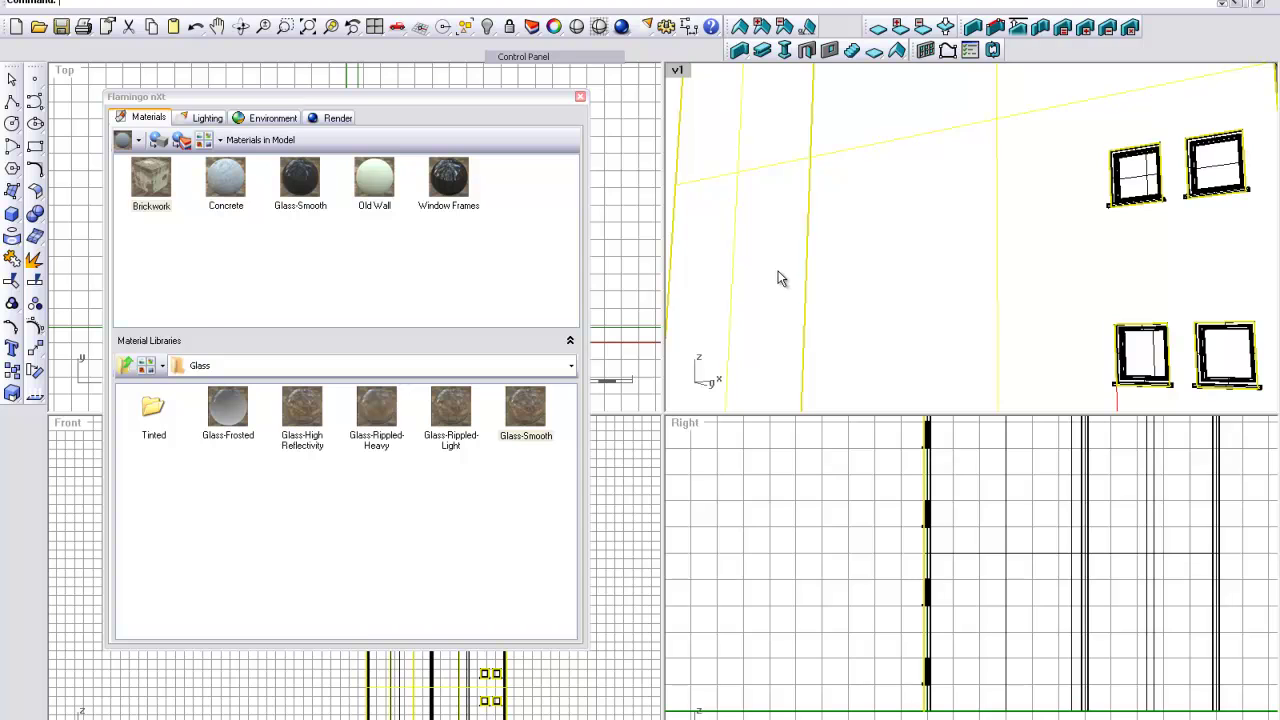
pyautogui.press('F3')
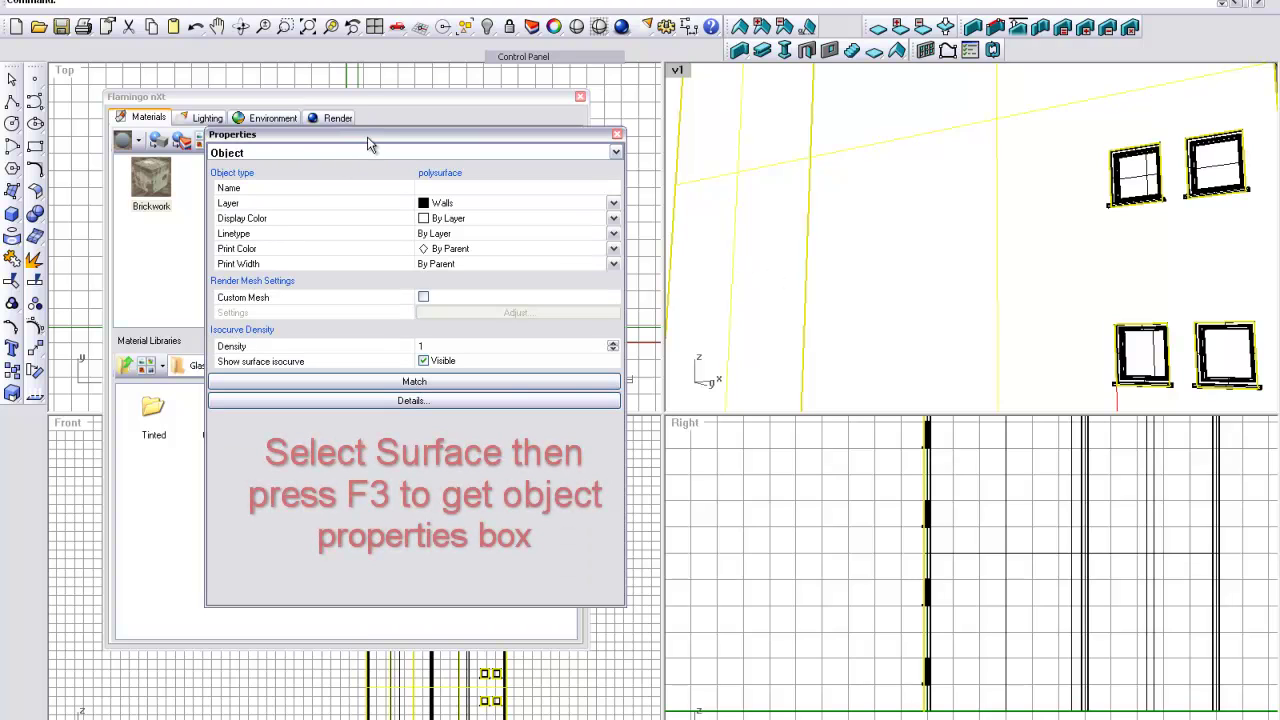
pyautogui.moveTo(368, 145); pyautogui.dragTo(384, 135)
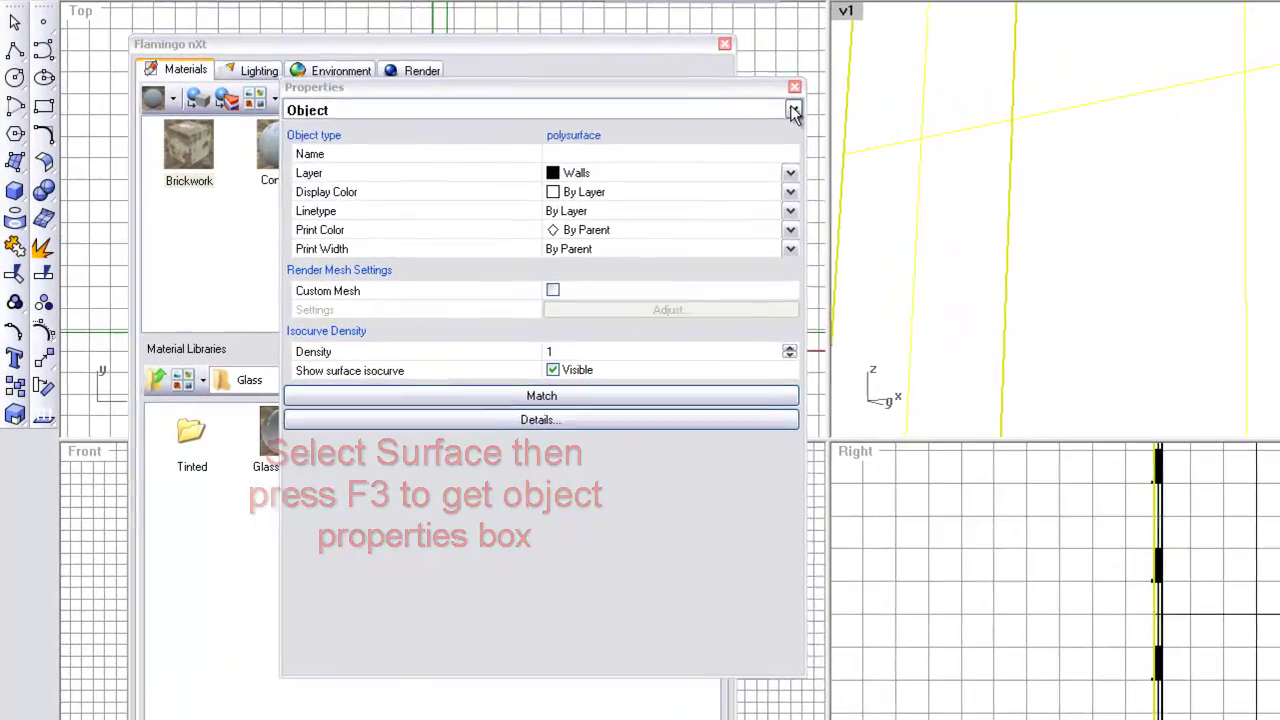
pyautogui.click(634, 150)
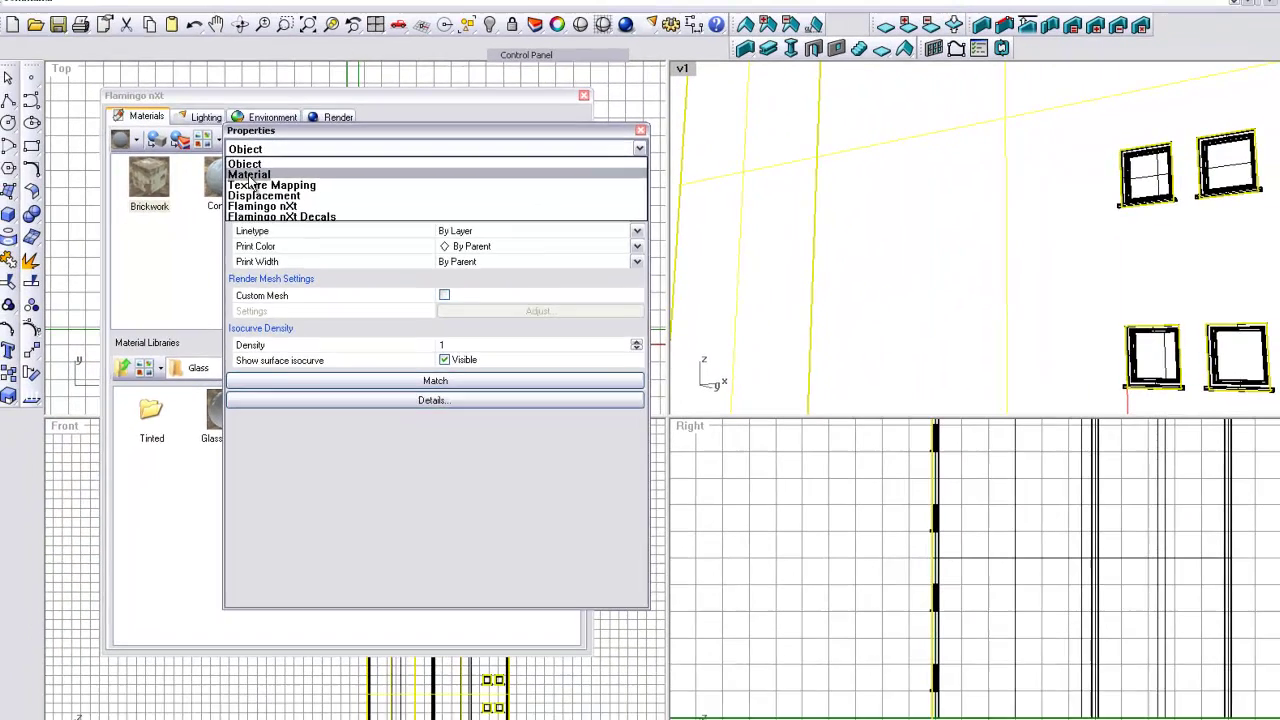
pyautogui.click(249, 176)
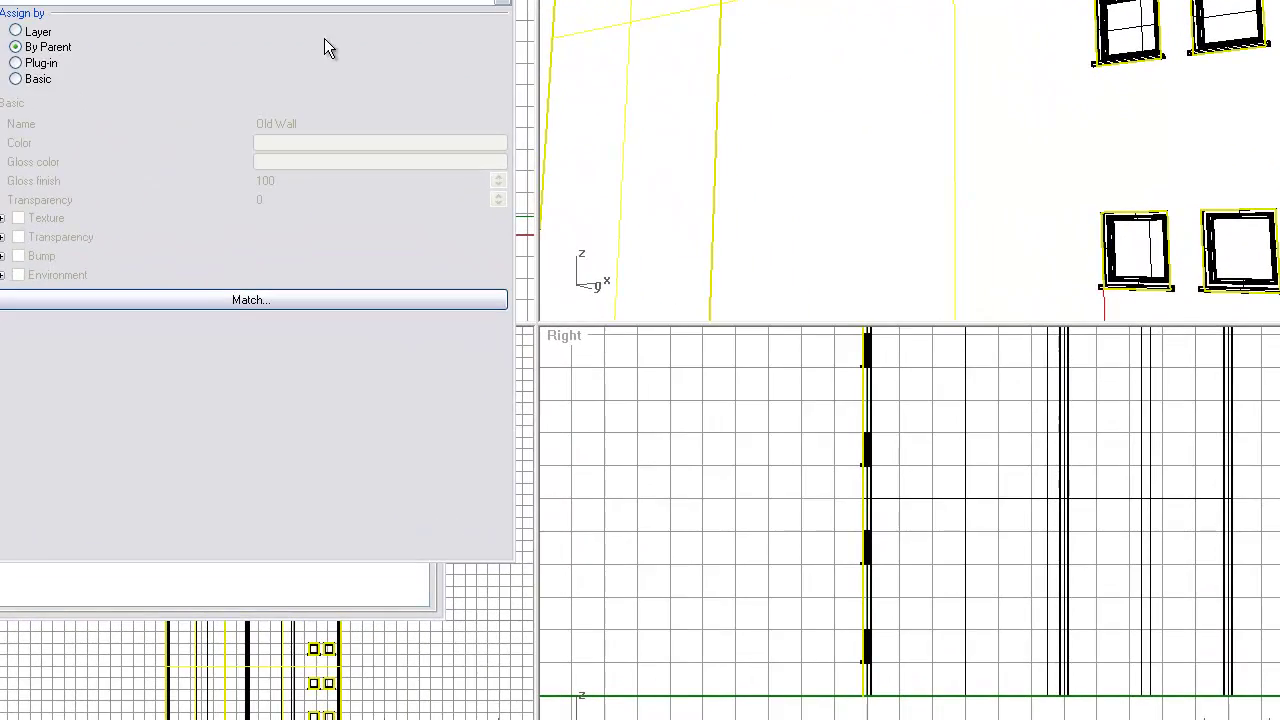
# Switch to the Flamingo nXt Decals page and add a new decal
pyautogui.click(503, 2)
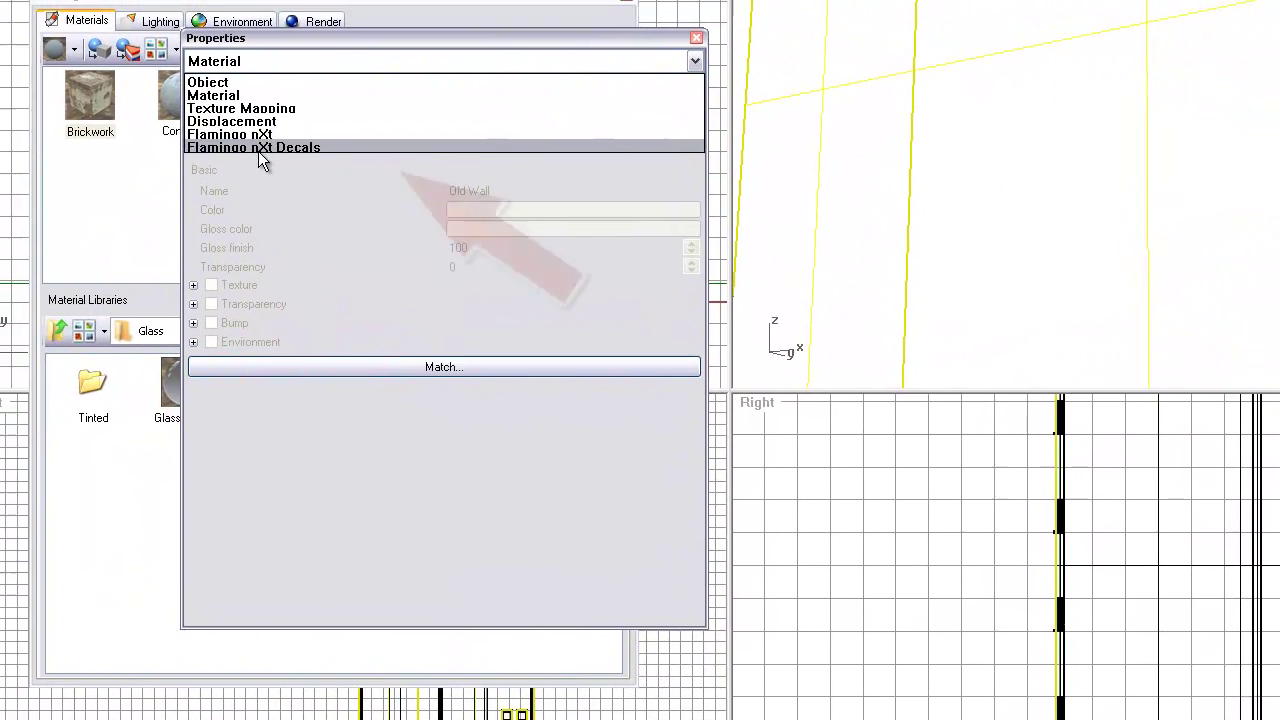
pyautogui.click(313, 168)
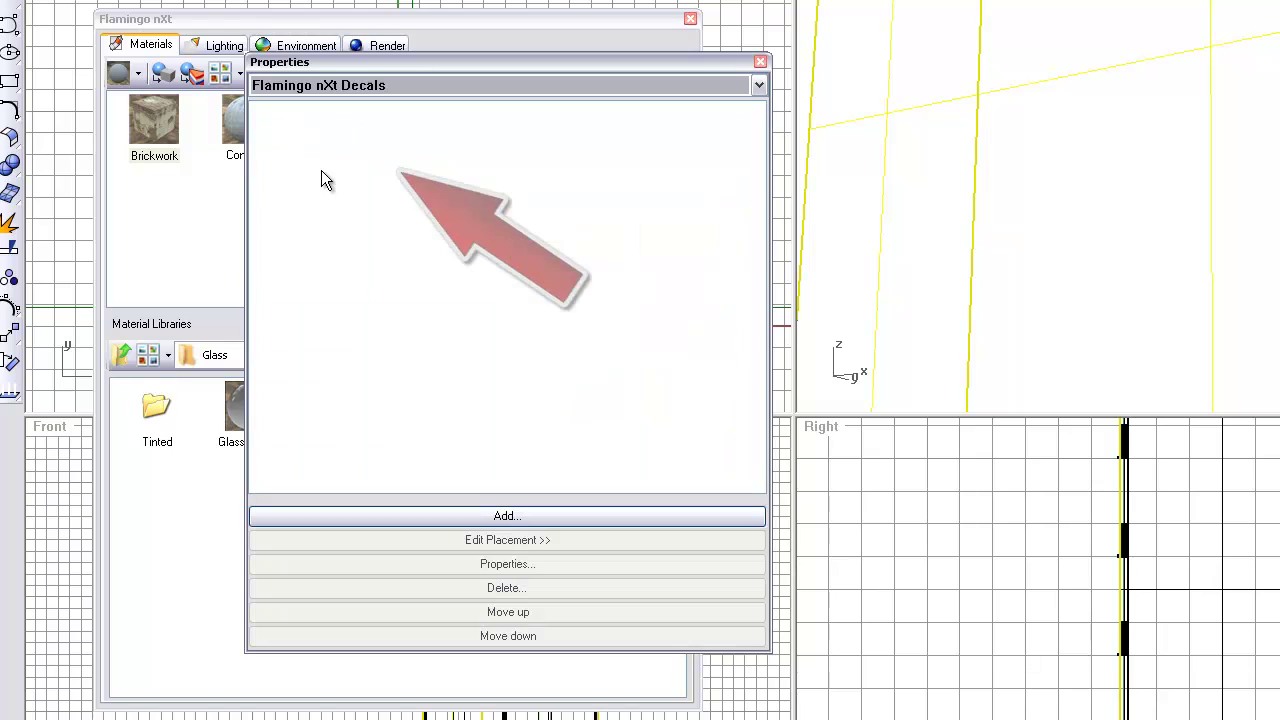
pyautogui.click(505, 515)
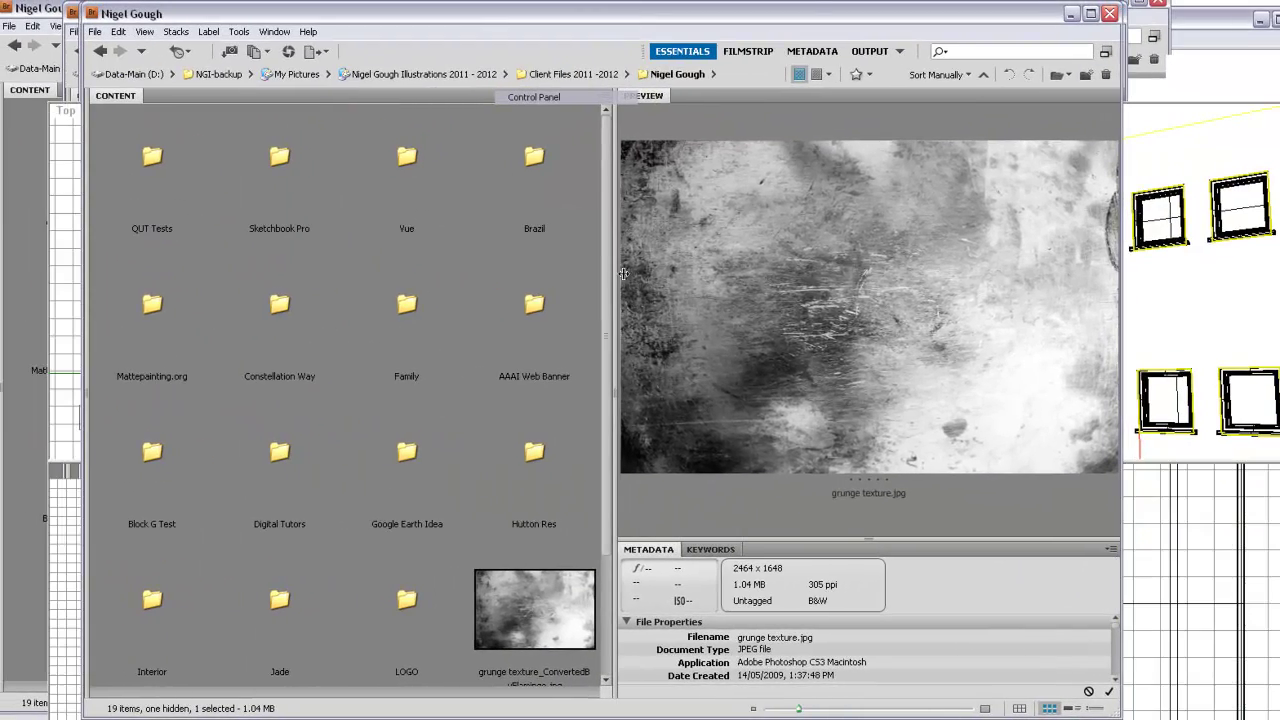
# Preview the Rhinoceros logo and the converted grunge texture images in Bridge's Content panel
pyautogui.scroll(-2, 602, 273)
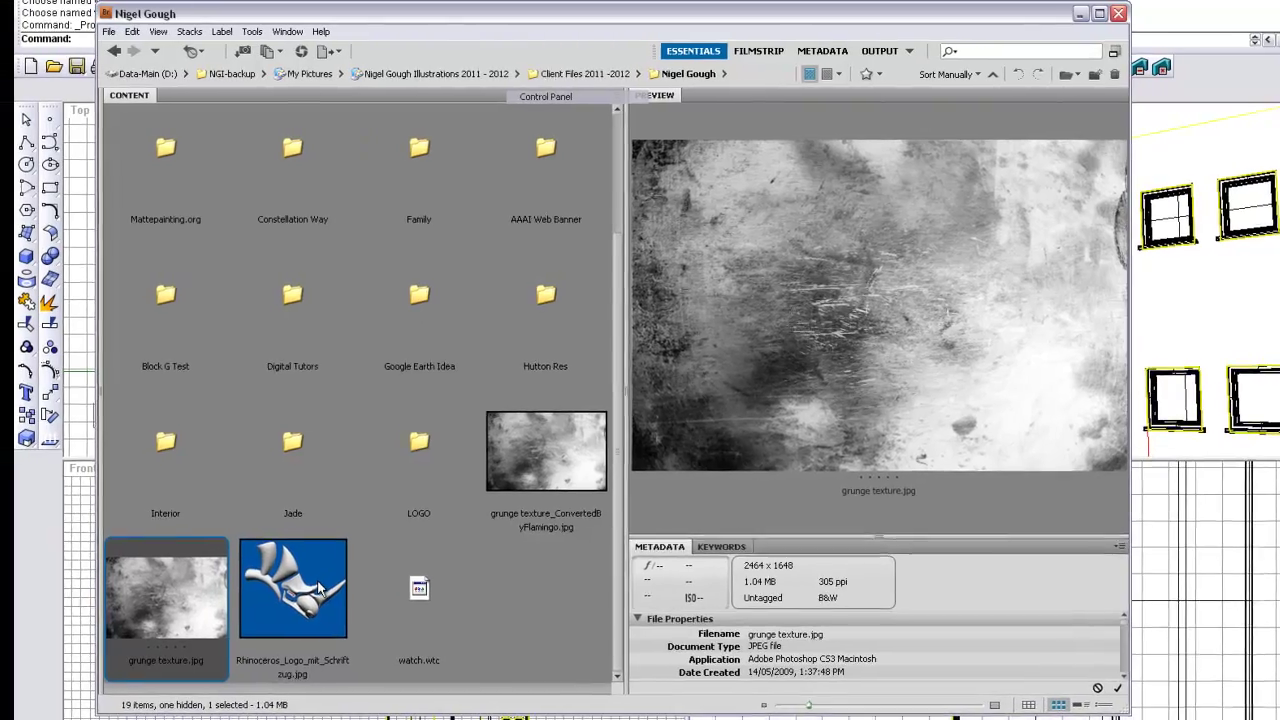
pyautogui.click(262, 606)
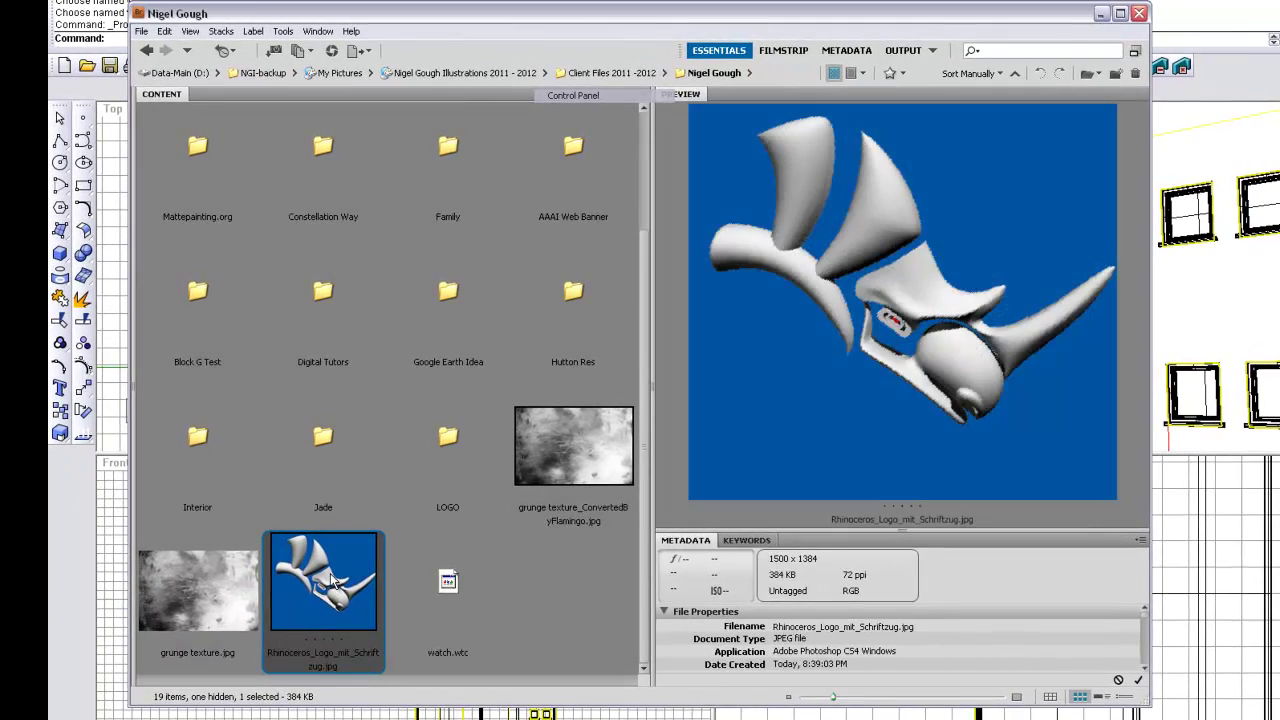
pyautogui.click(567, 463)
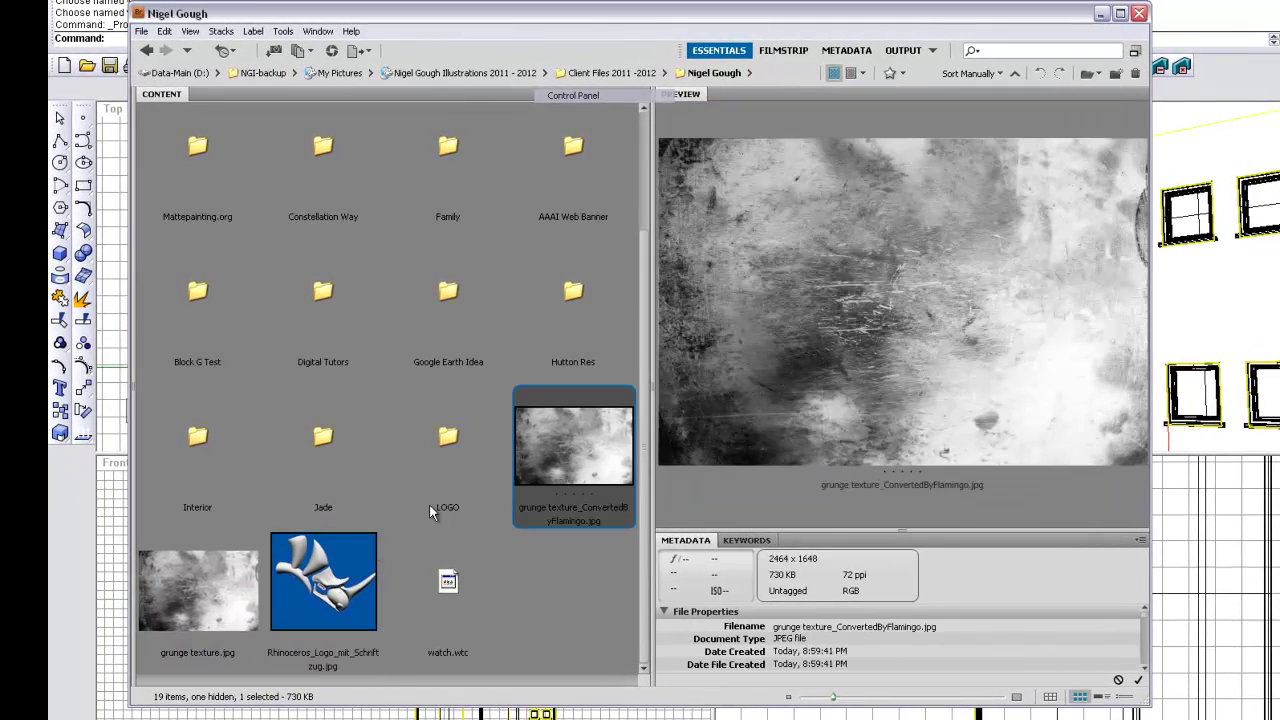
pyautogui.click(352, 572)
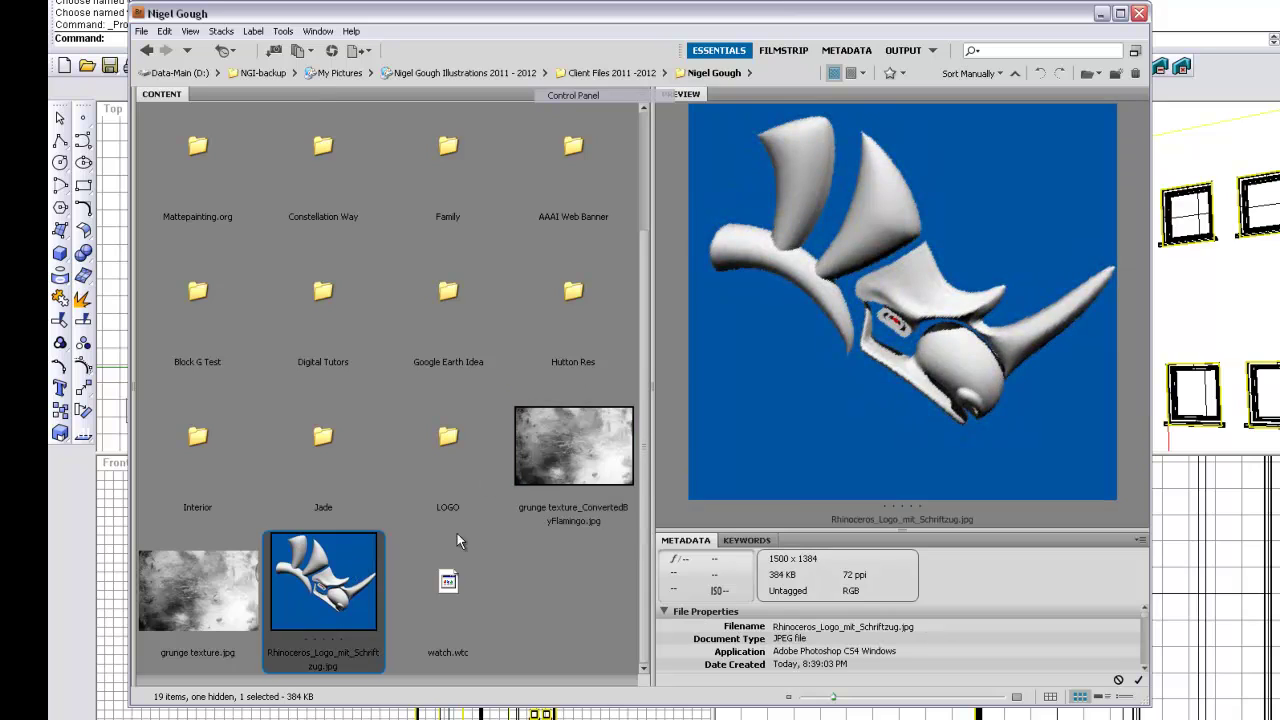
pyautogui.click(531, 478)
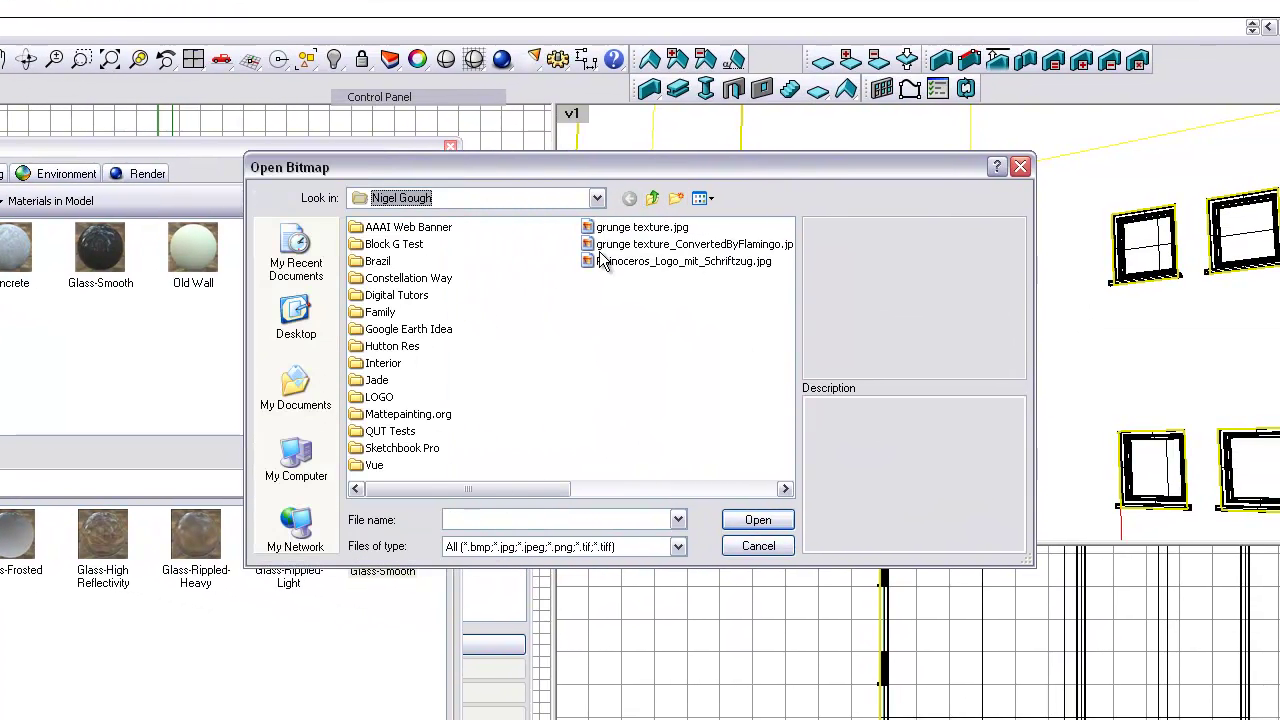
# Load the Rhinoceros logo as the decal, colour-masking its blue background at 0.200 sensitivity
pyautogui.click(640, 261)
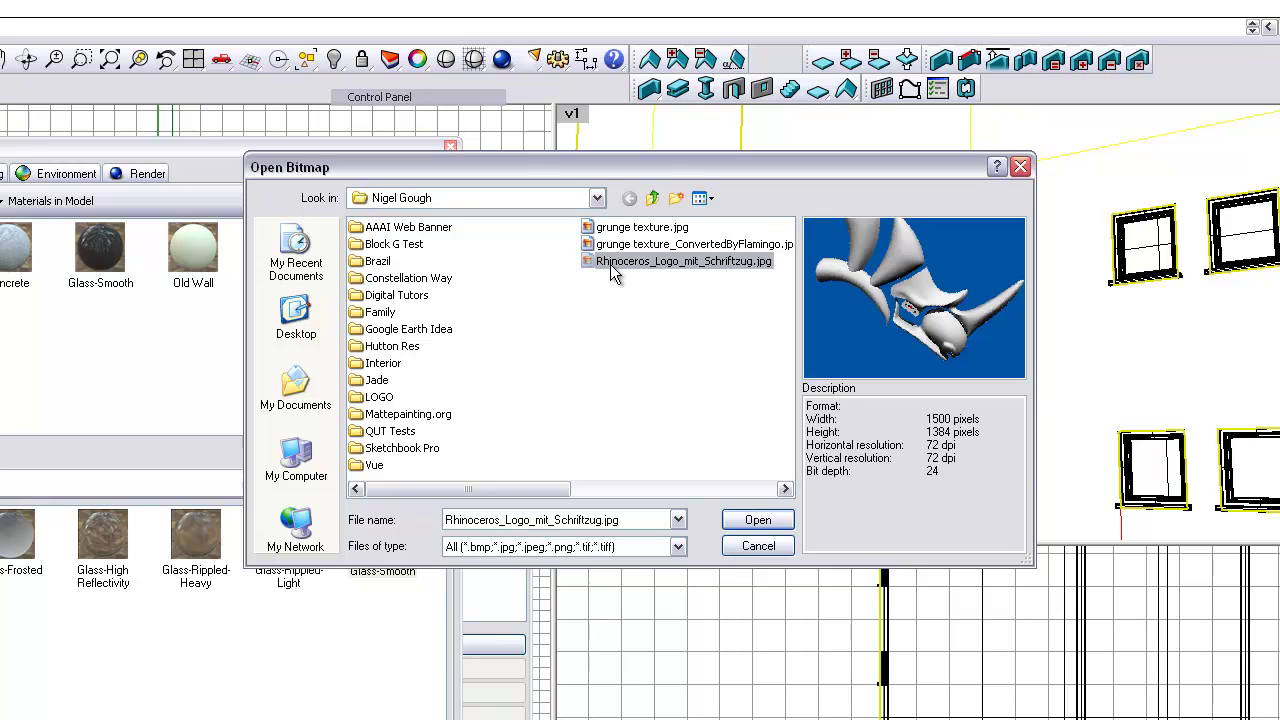
pyautogui.click(743, 520)
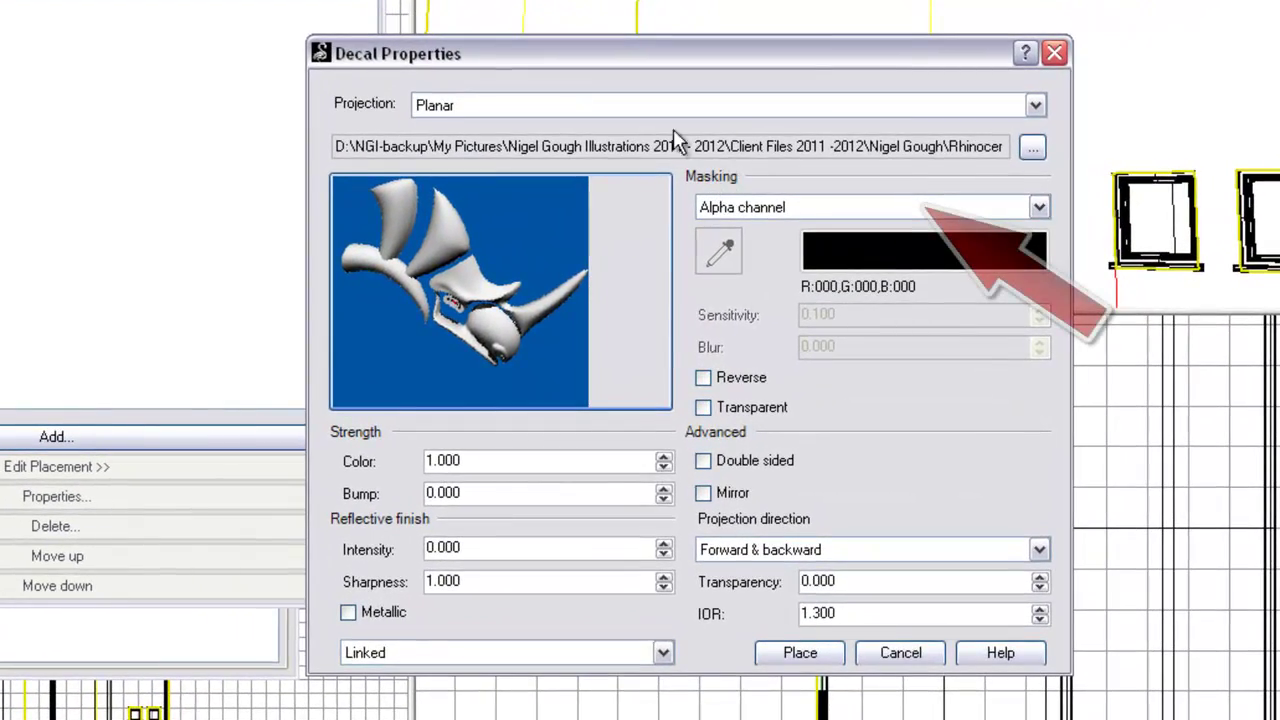
pyautogui.click(1039, 207)
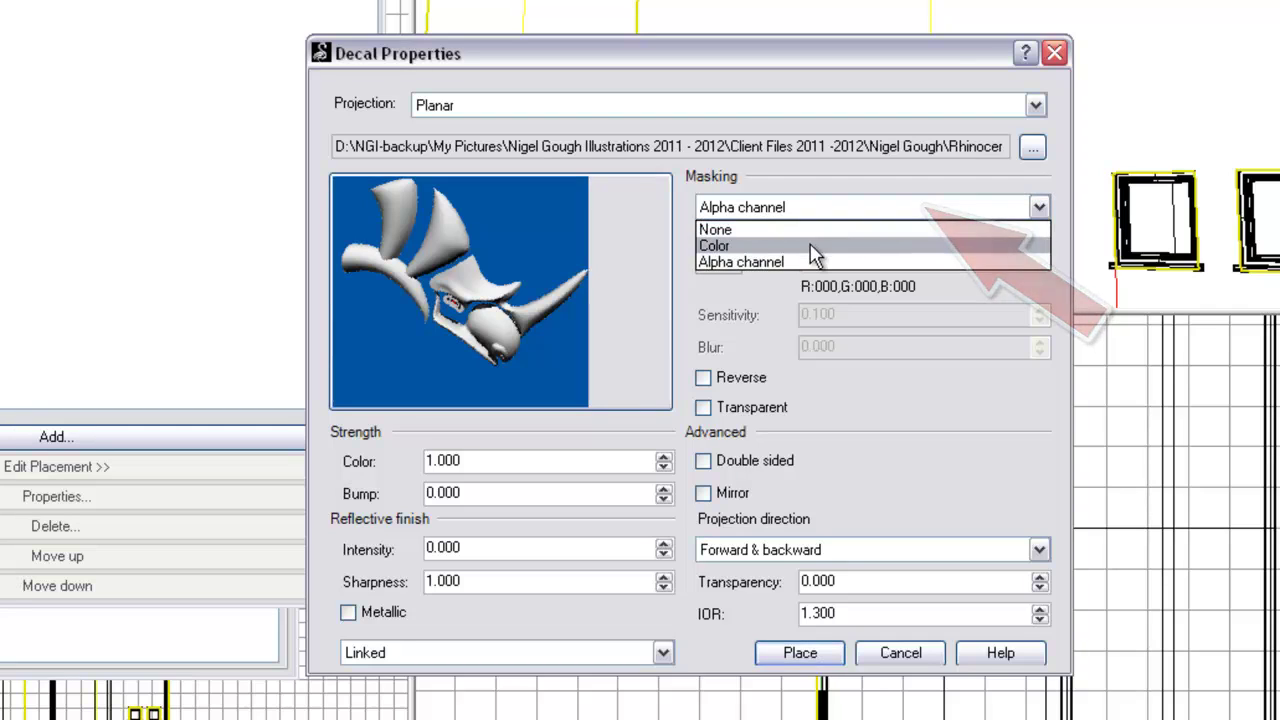
pyautogui.click(730, 245)
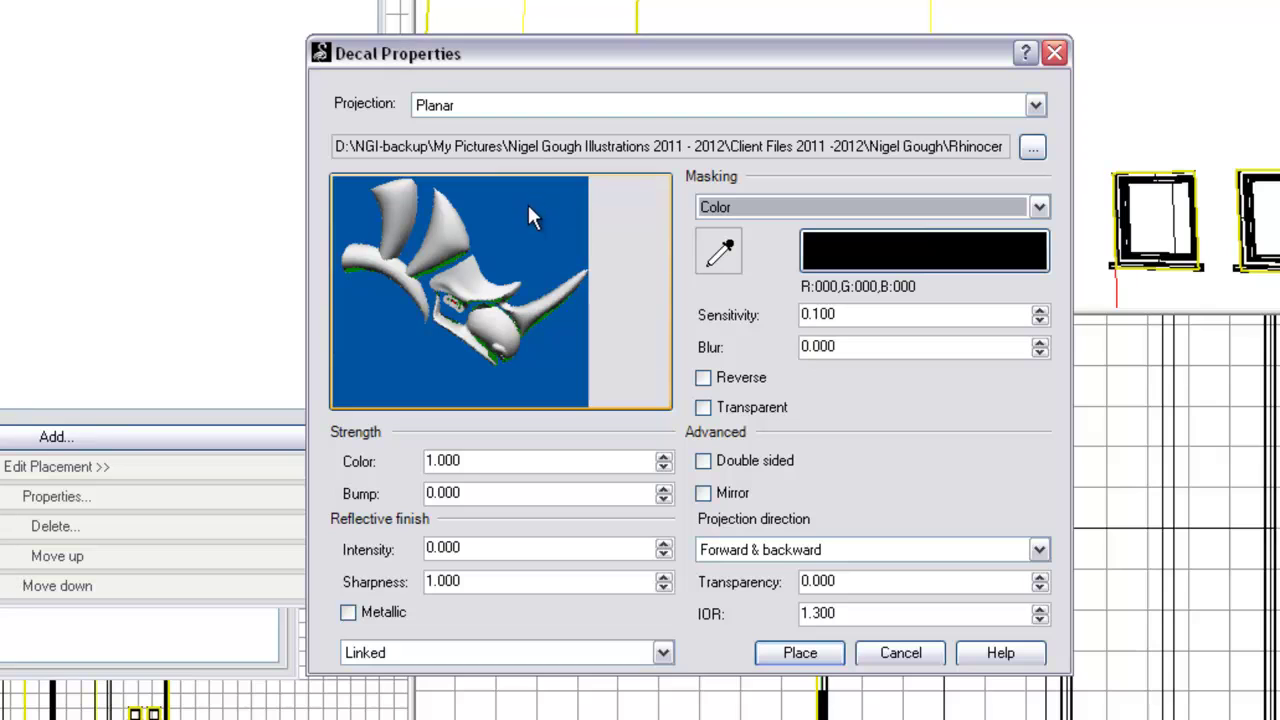
pyautogui.click(720, 258)
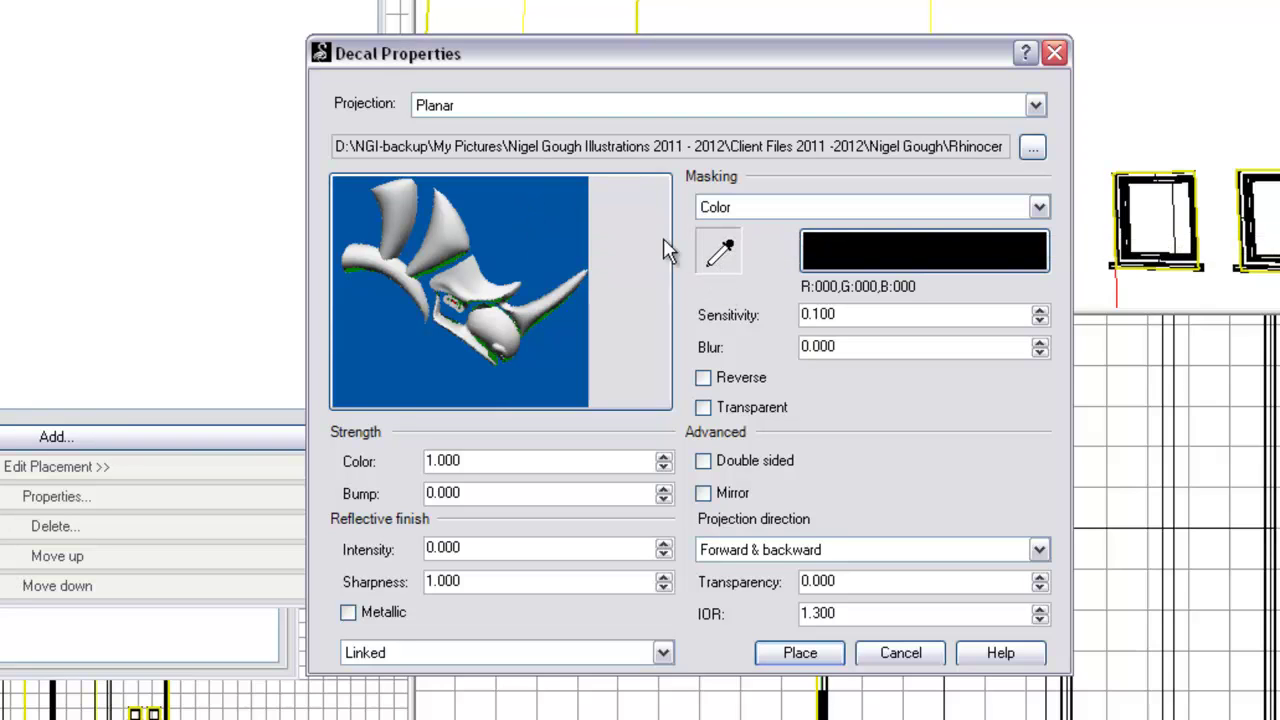
pyautogui.click(551, 221)
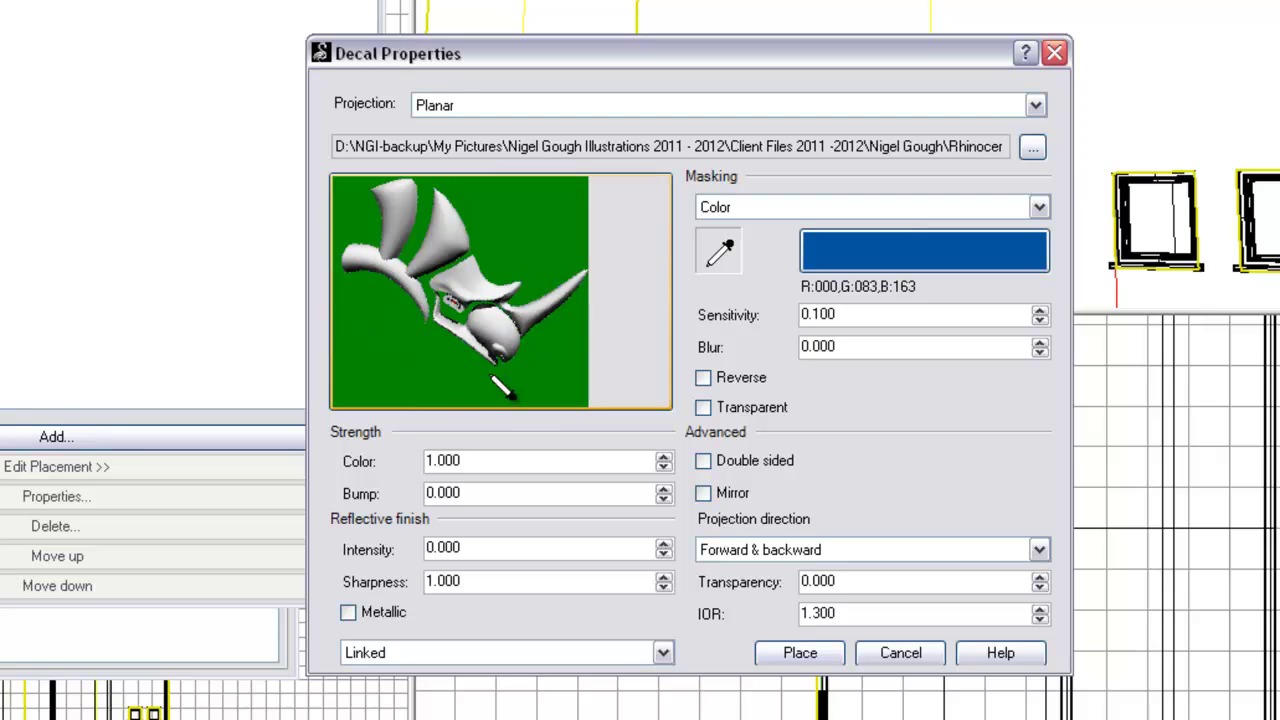
pyautogui.moveTo(1042, 316); pyautogui.dragTo(1048, 276)
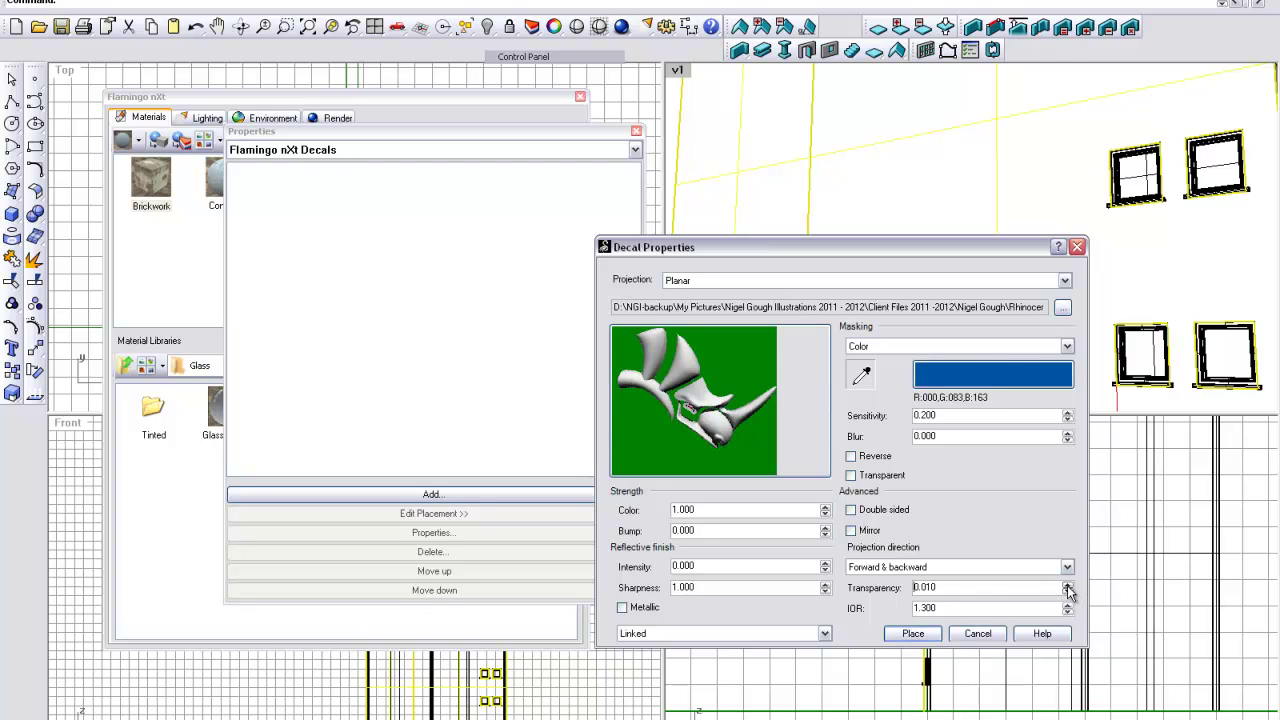
# Close the logo decal settings at 0.010 transparency to start placing it, and frame the building in Perspective
pyautogui.click(910, 634)
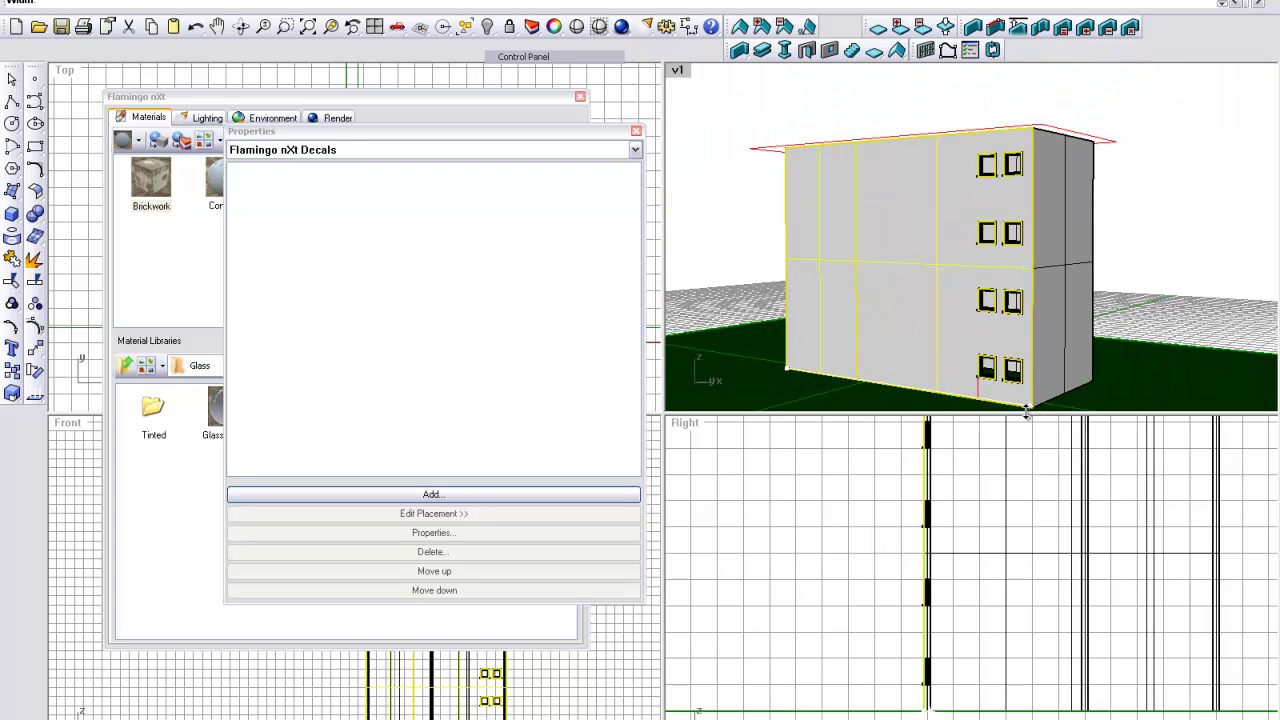
pyautogui.moveTo(1027, 410); pyautogui.dragTo(1043, 60, button='right')
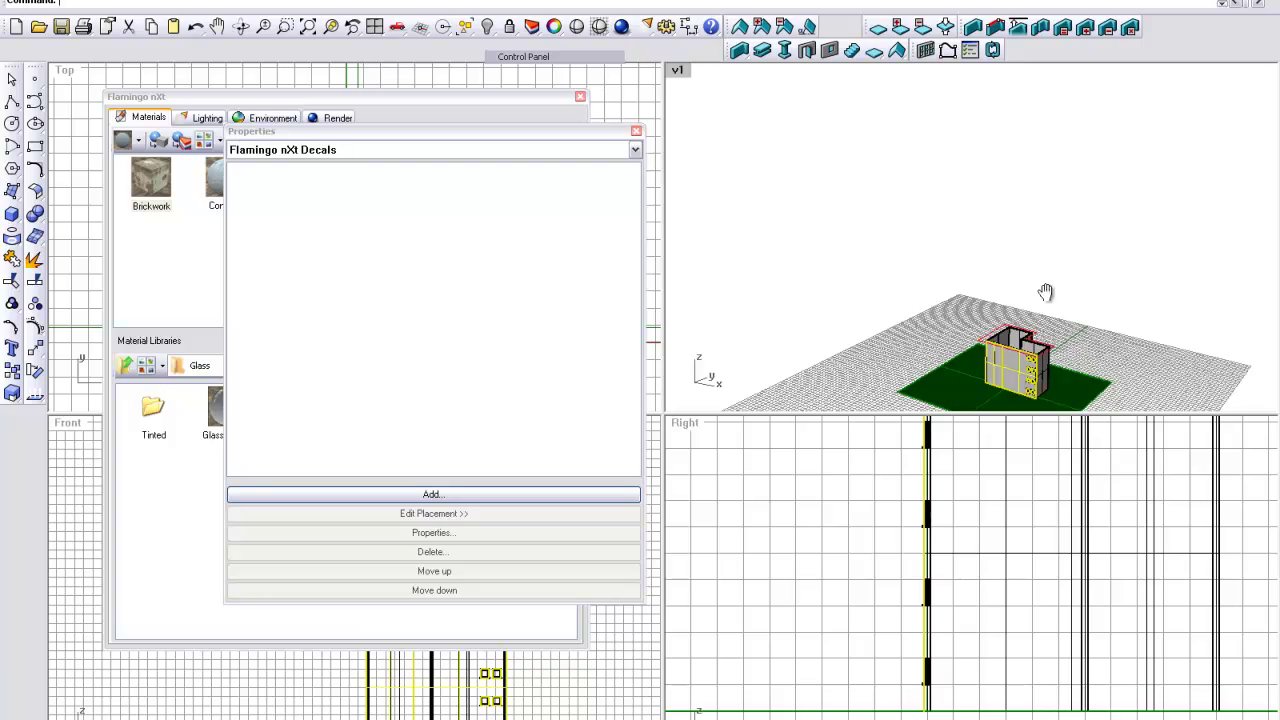
pyautogui.keyDown('shift'); pyautogui.moveTo(1046, 289); pyautogui.dragTo(1026, 182, button='right'); pyautogui.keyUp('shift')
pyautogui.scroll(5, 993, 253)
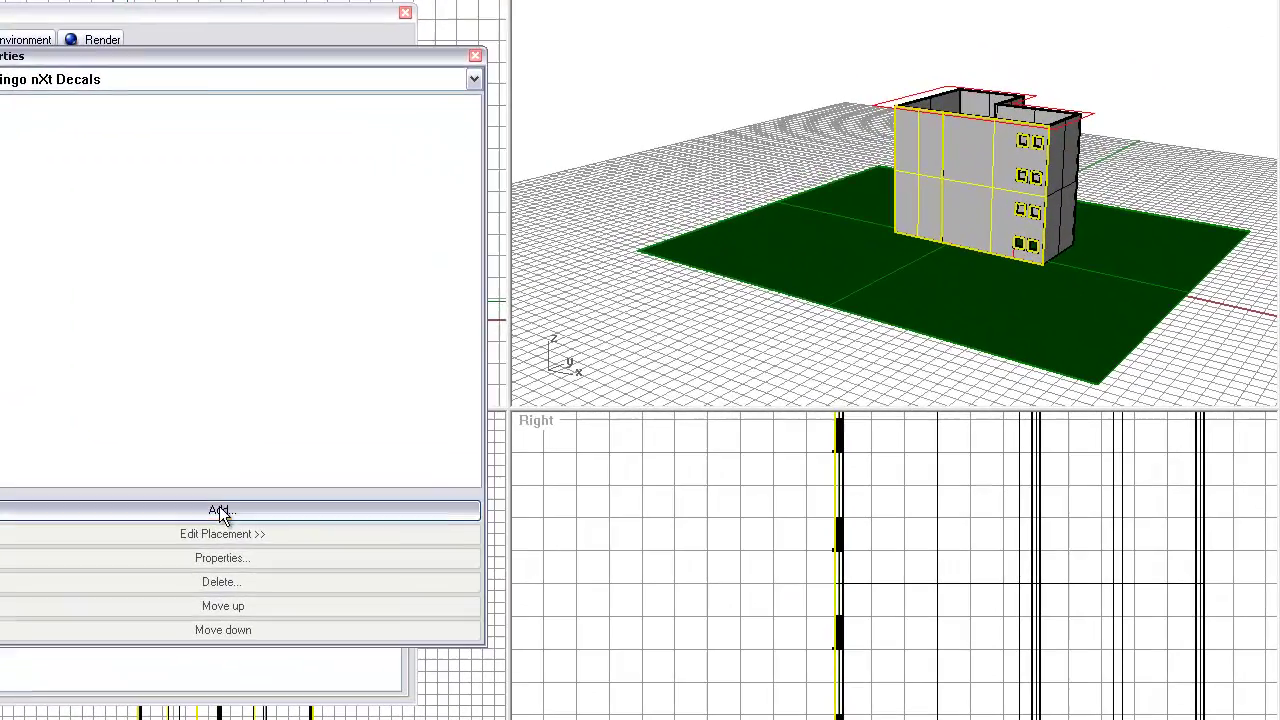
# Add Rhinoceros_Logo_mit_Schriftzug.jpg as a new decal image
pyautogui.click(433, 494)
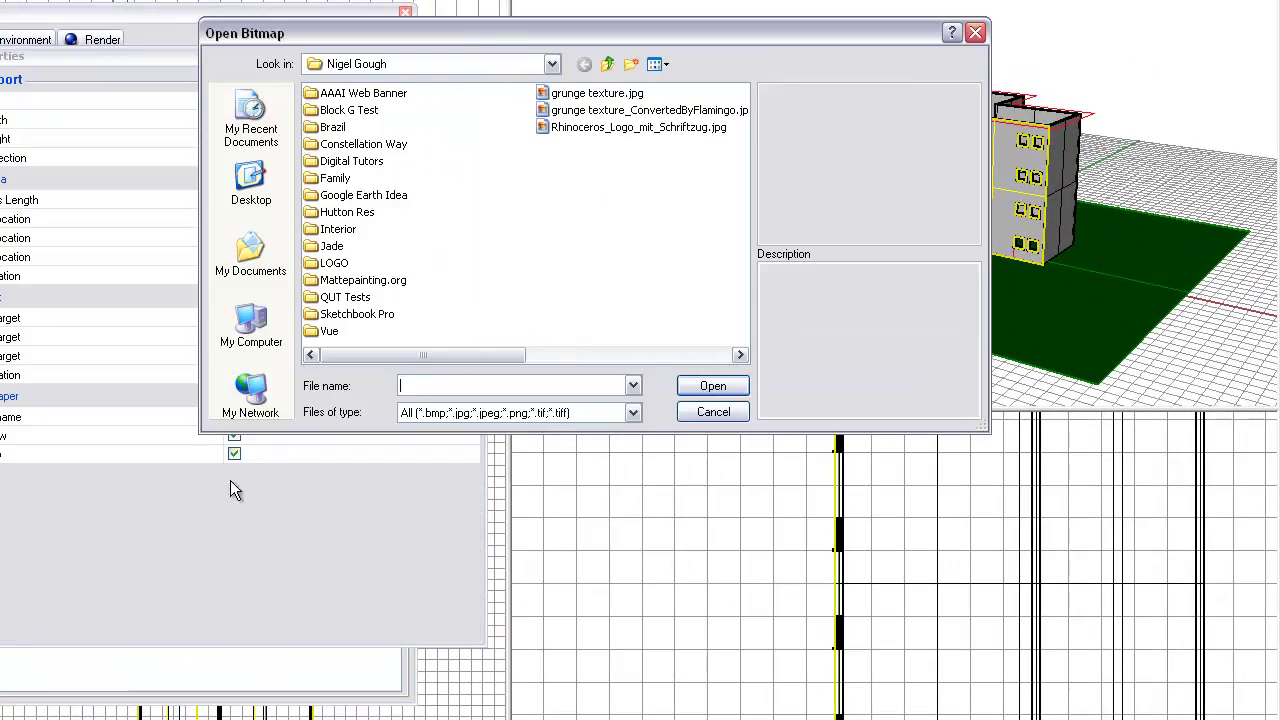
pyautogui.click(567, 127)
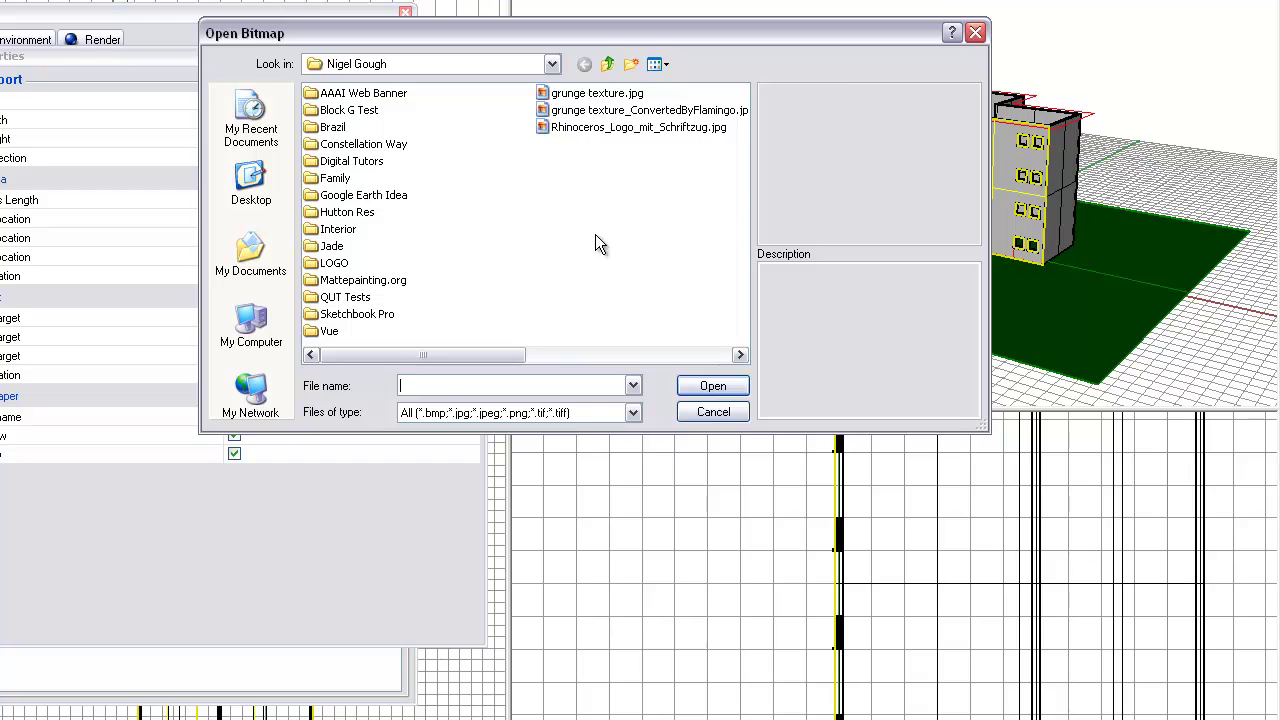
pyautogui.click(690, 390)
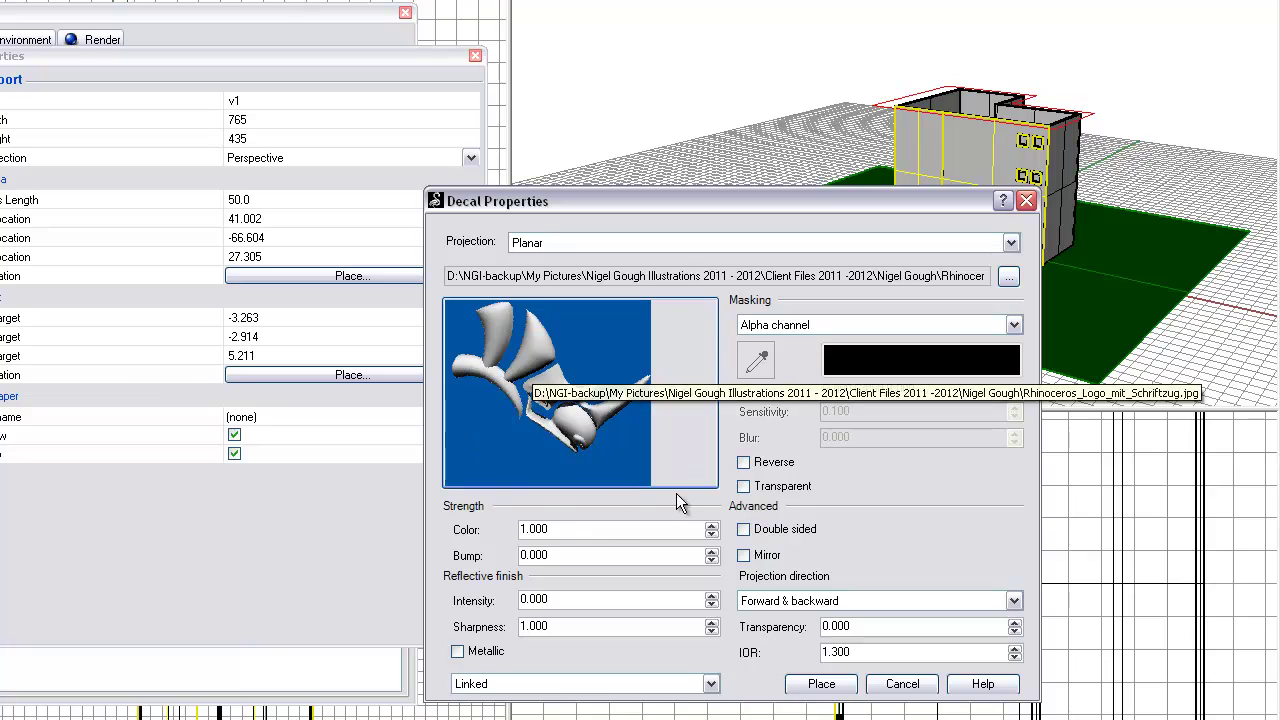
# Colour-mask the logo's blue background at sensitivity 0.260, with transparency 0.030
pyautogui.click(1015, 631)
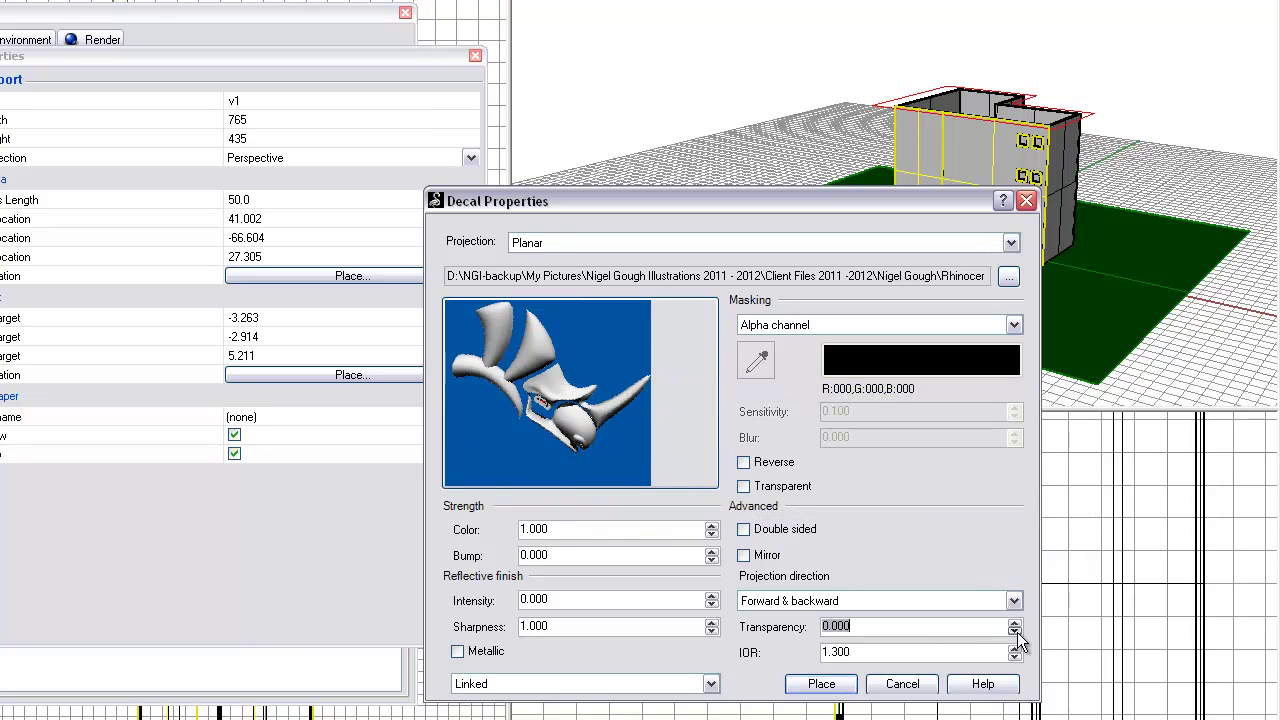
pyautogui.click(1015, 325)
pyautogui.click(800, 352)
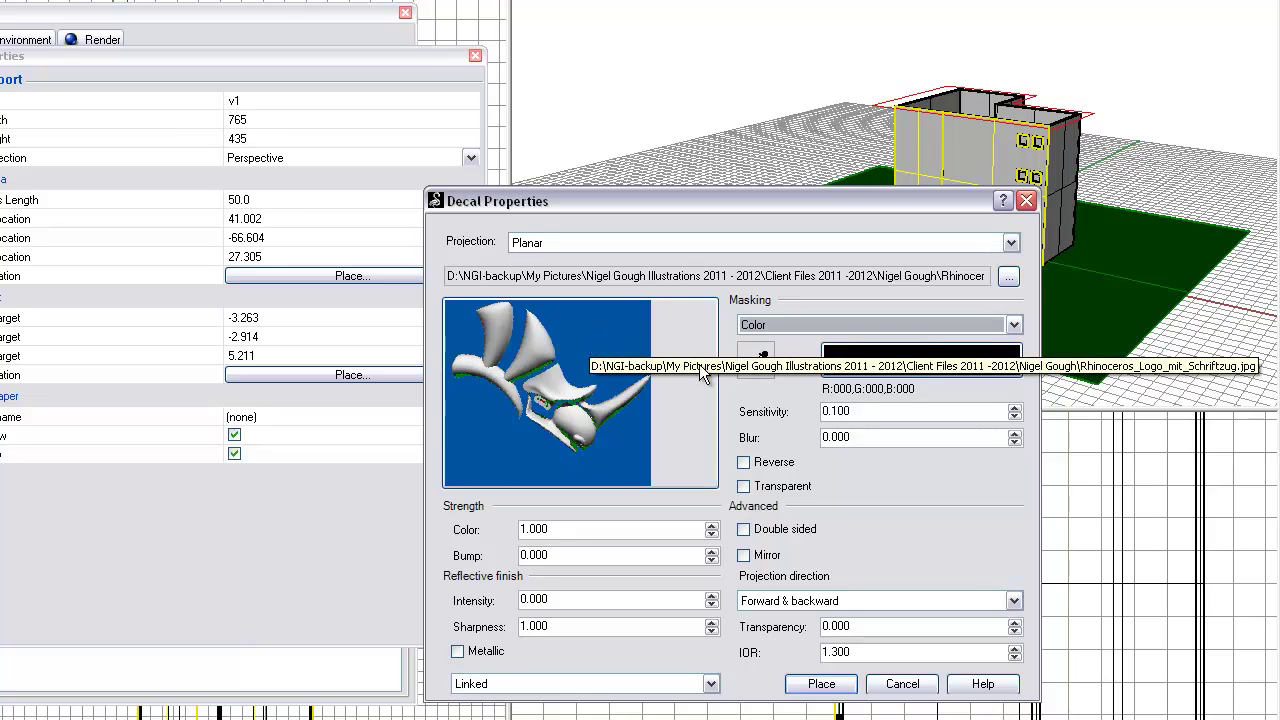
pyautogui.click(612, 338)
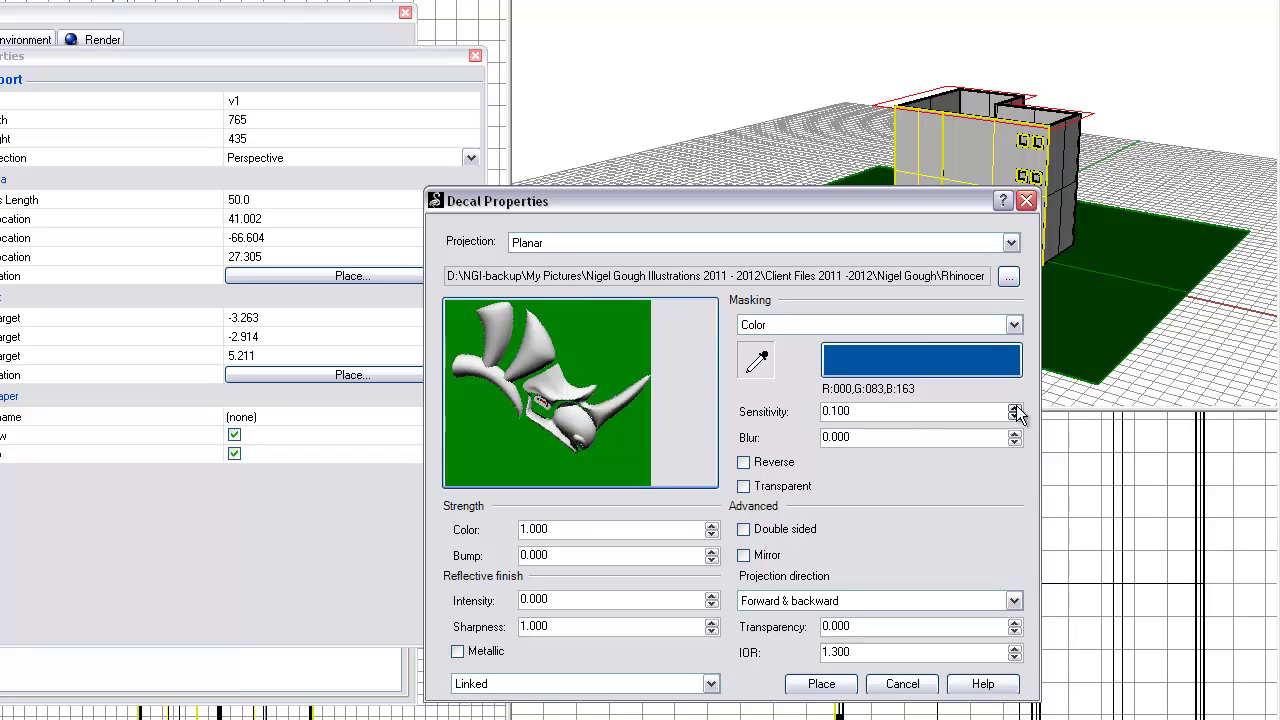
pyautogui.moveTo(1017, 414)
pyautogui.mouseDown()
pyautogui.moveTo(1022, 332)
pyautogui.moveTo(1012, 414)
pyautogui.mouseUp()
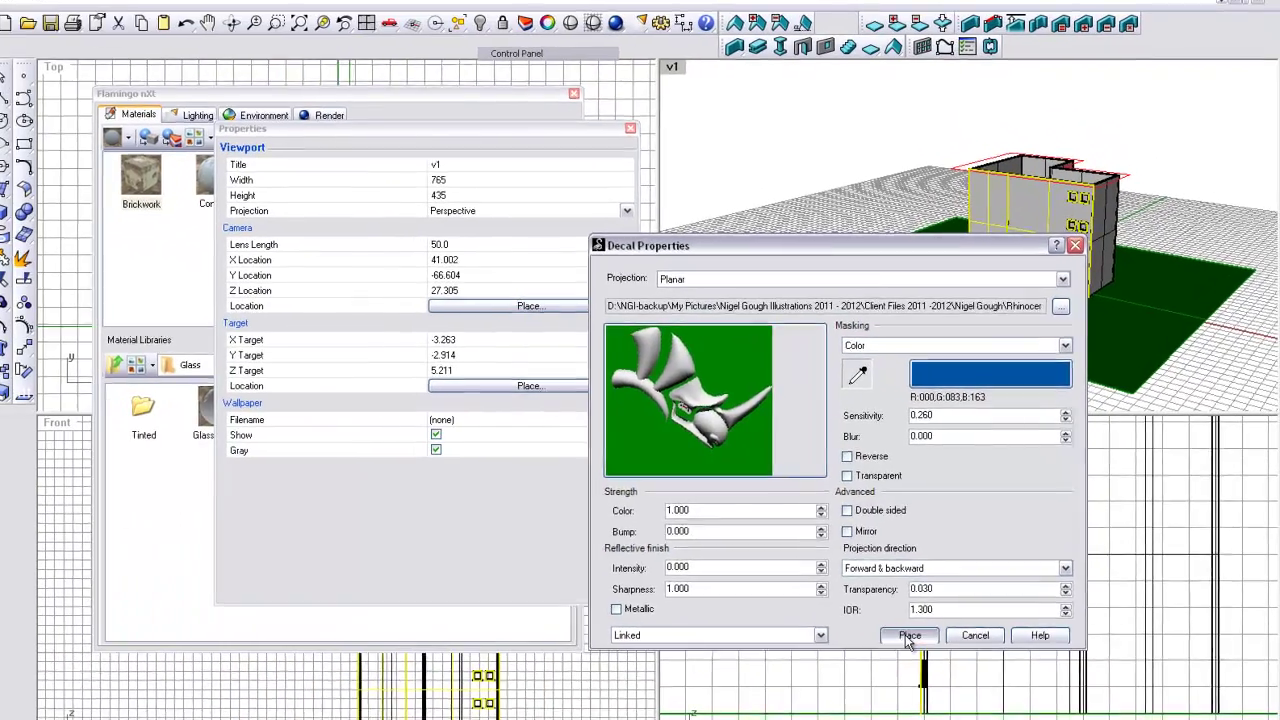
# Place the logo decal on the front wall, picking its corner, width and height
pyautogui.click(821, 683)
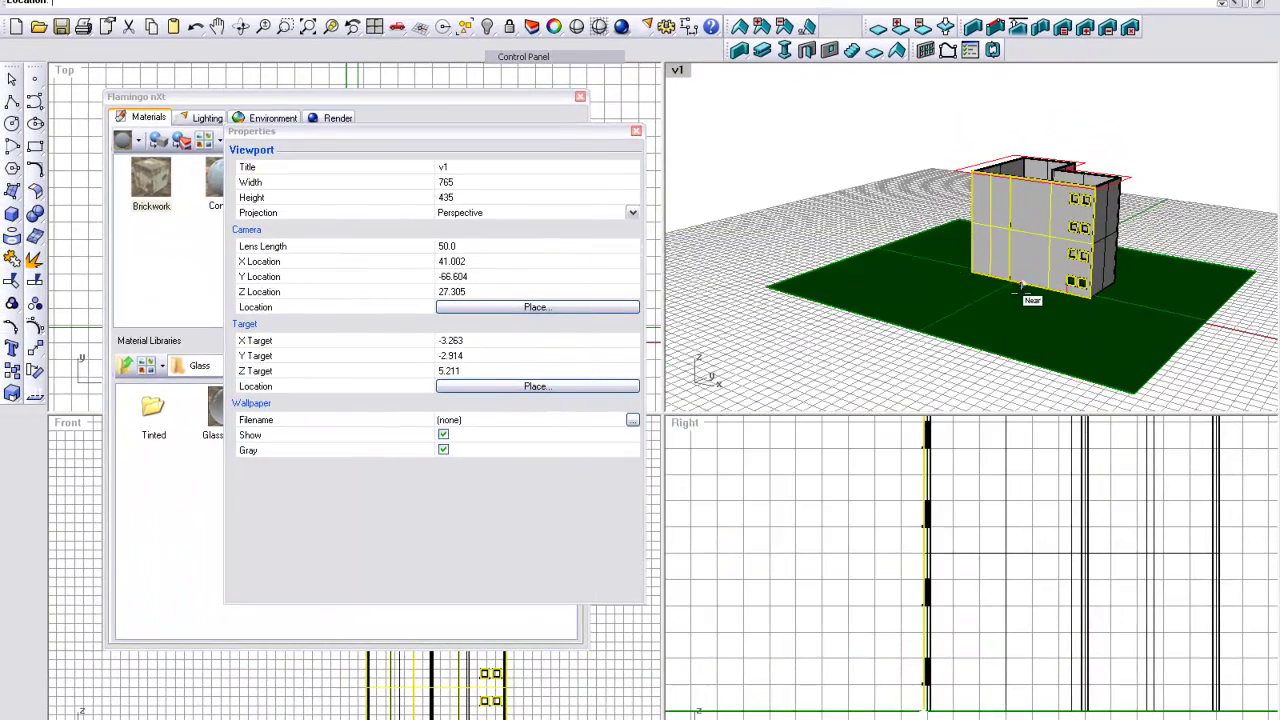
pyautogui.click(1108, 290)
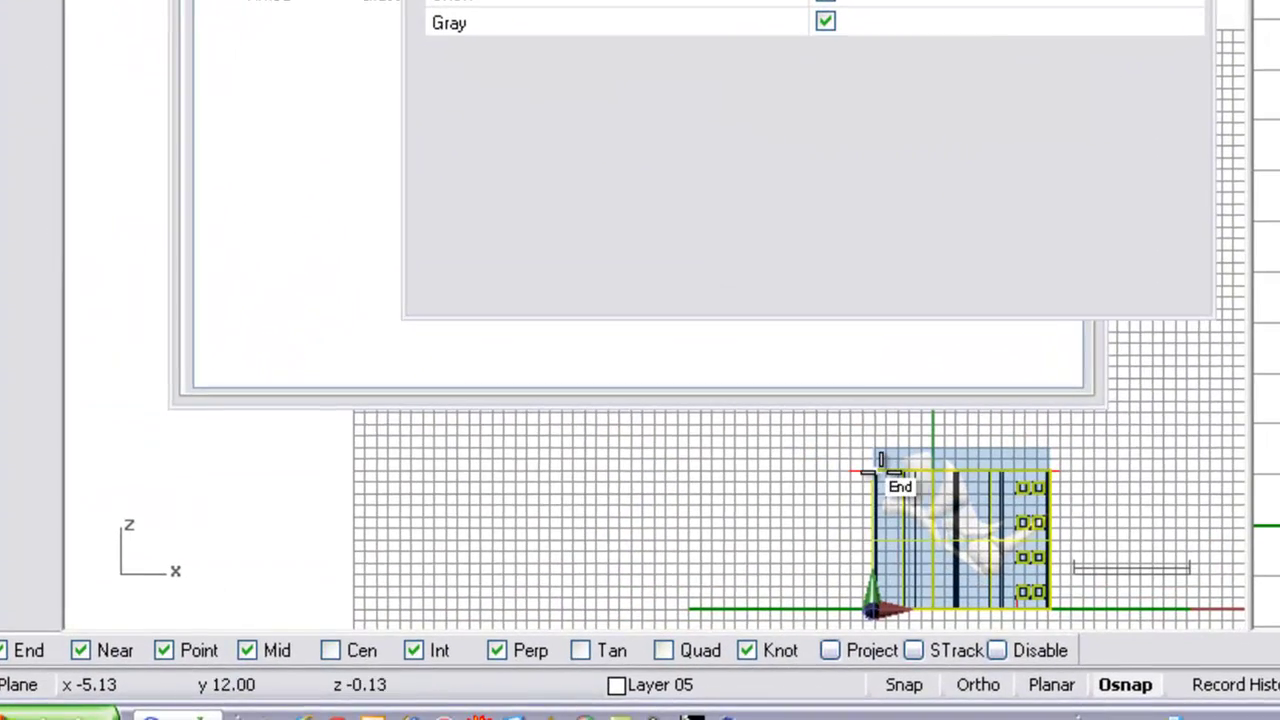
pyautogui.click(880, 468)
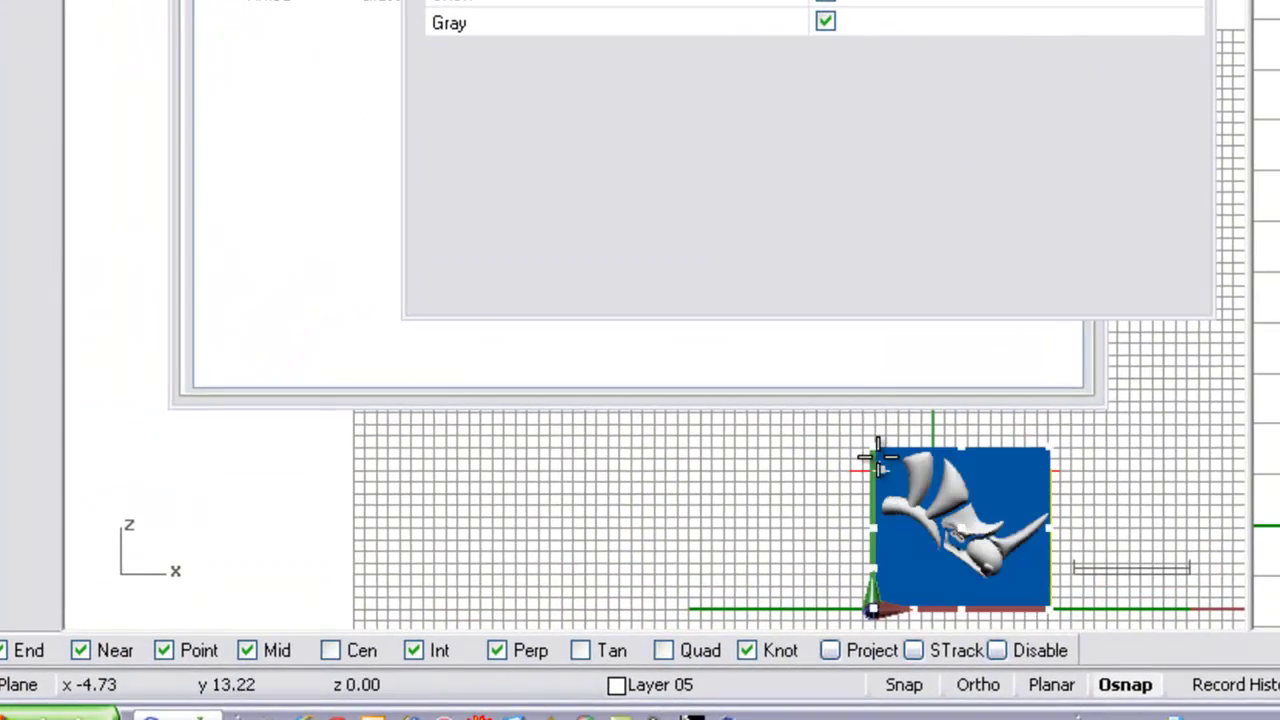
pyautogui.click(960, 447)
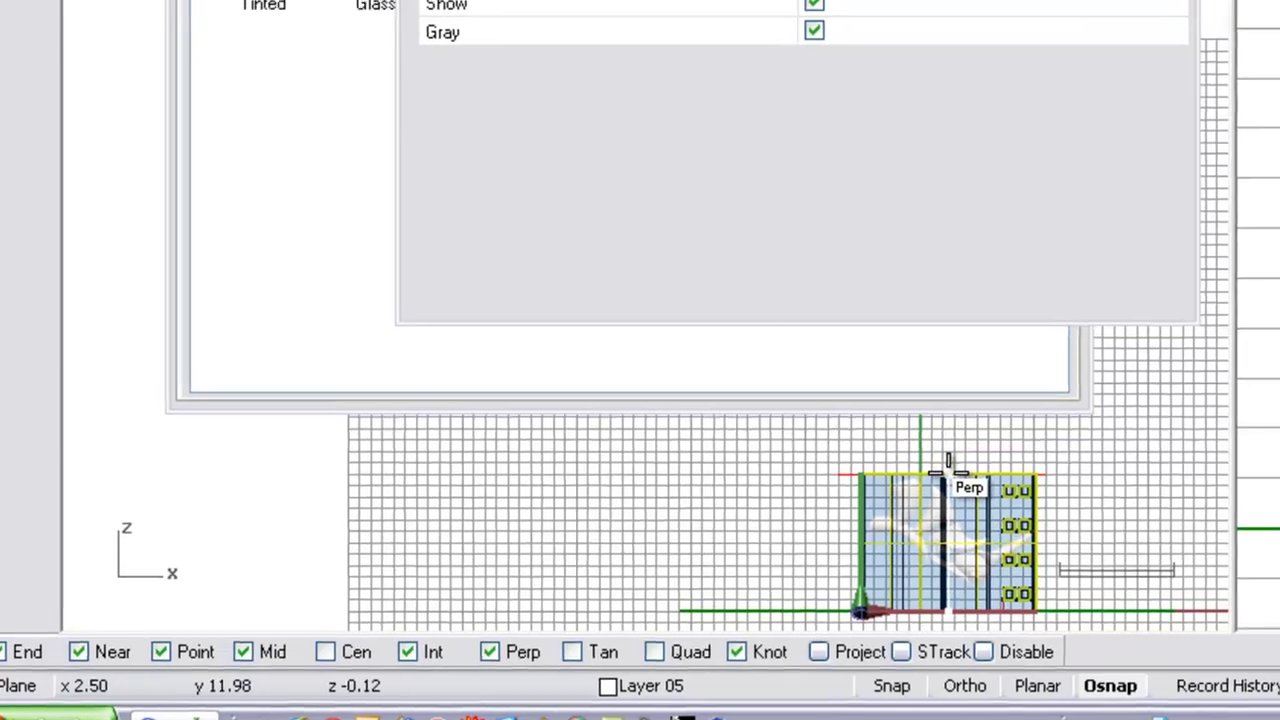
pyautogui.click(958, 470)
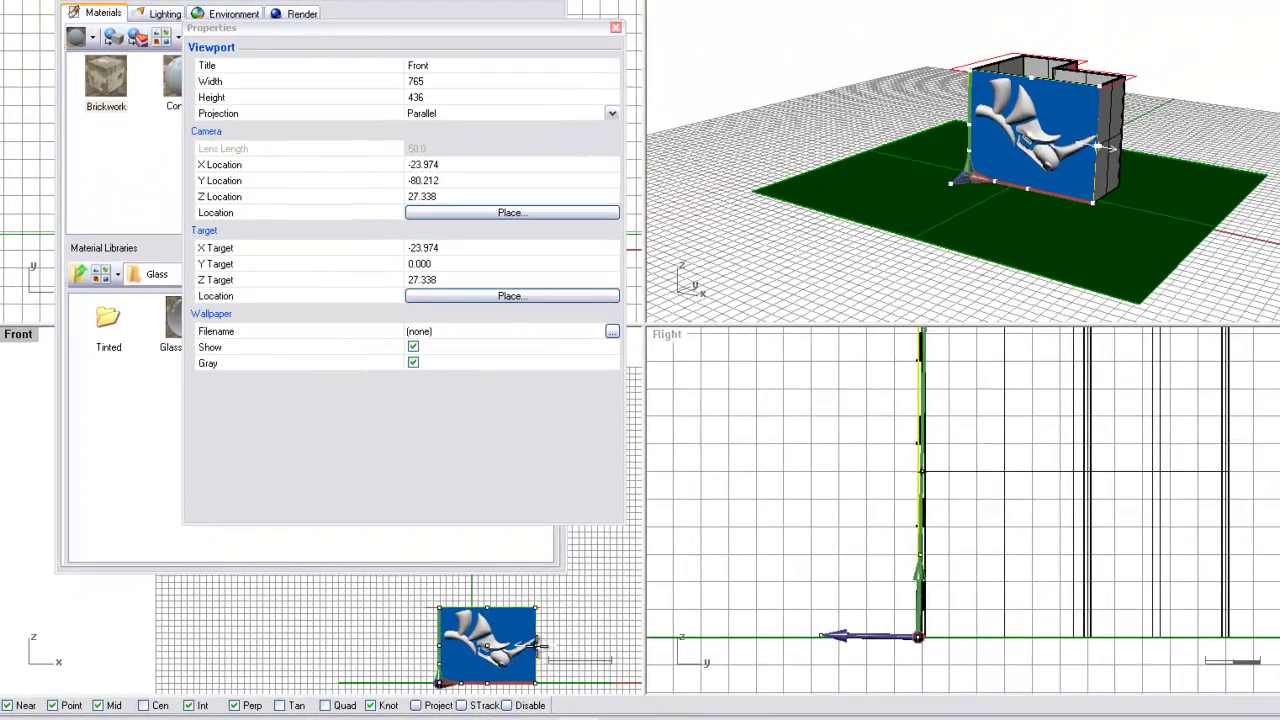
# Adjust the logo decal's corner control point, finish placement and render it in Flamingo nXt
pyautogui.click(504, 605)
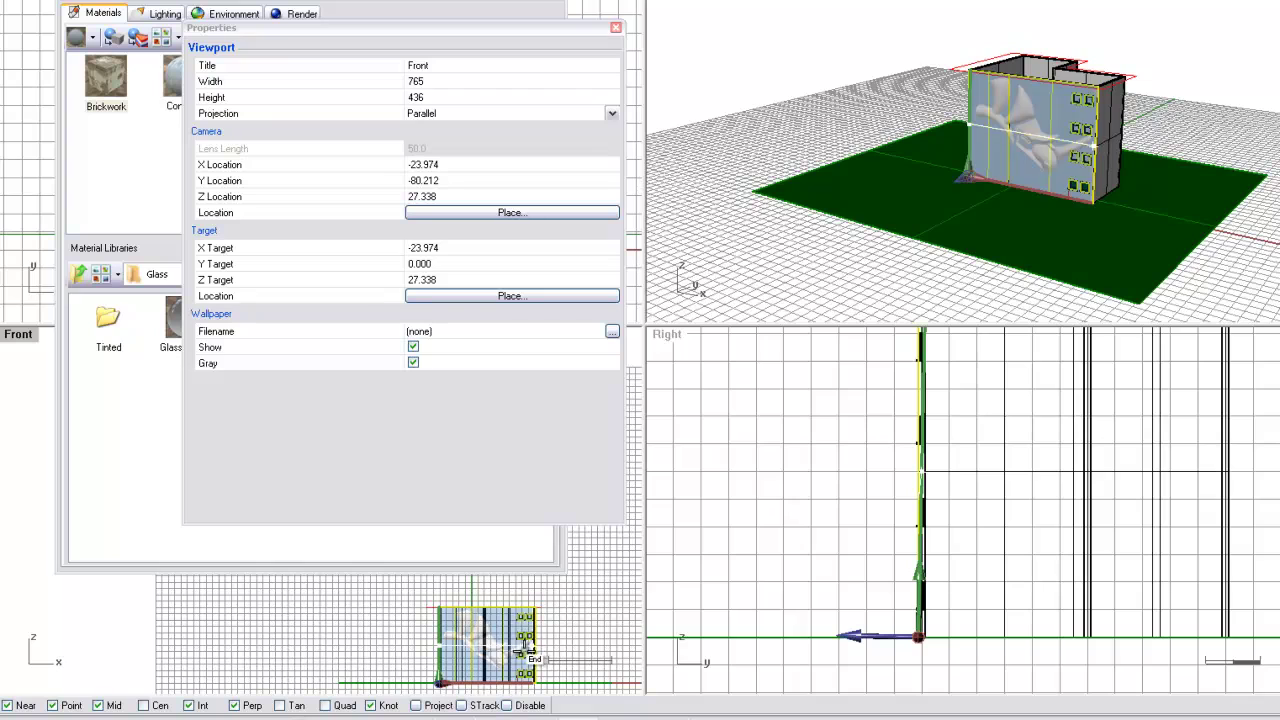
pyautogui.click(487, 618)
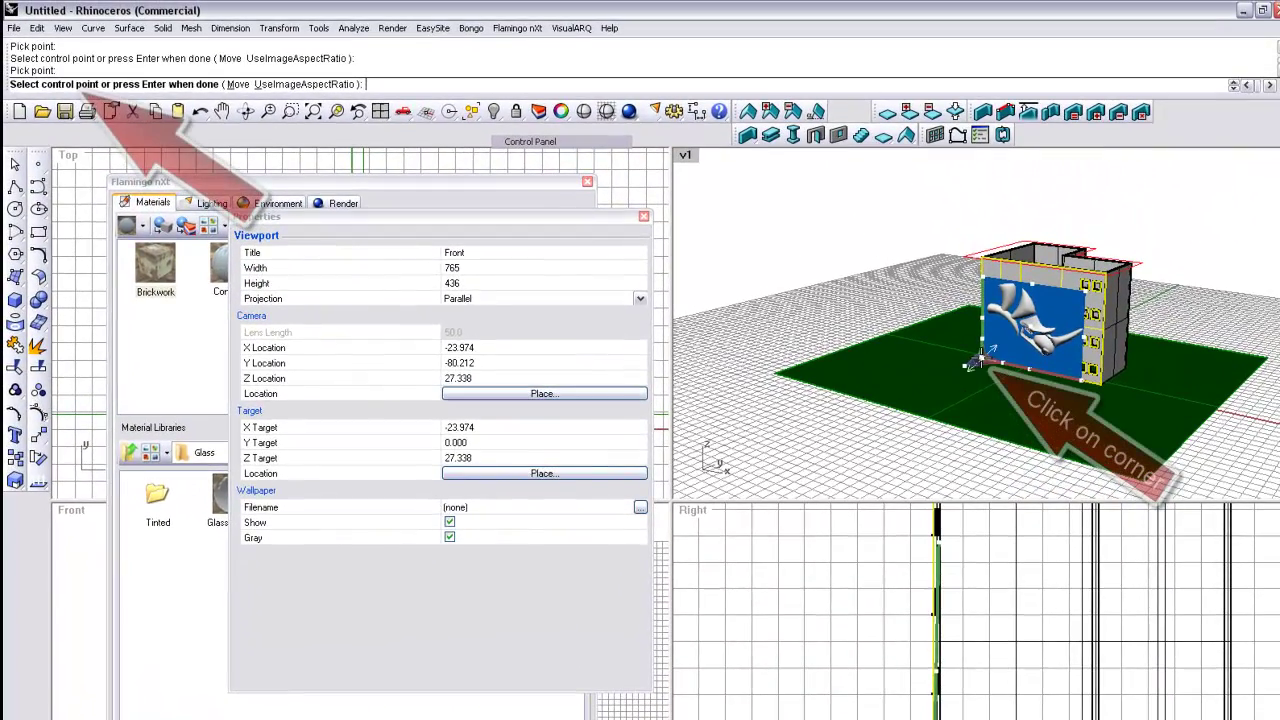
pyautogui.click(979, 358)
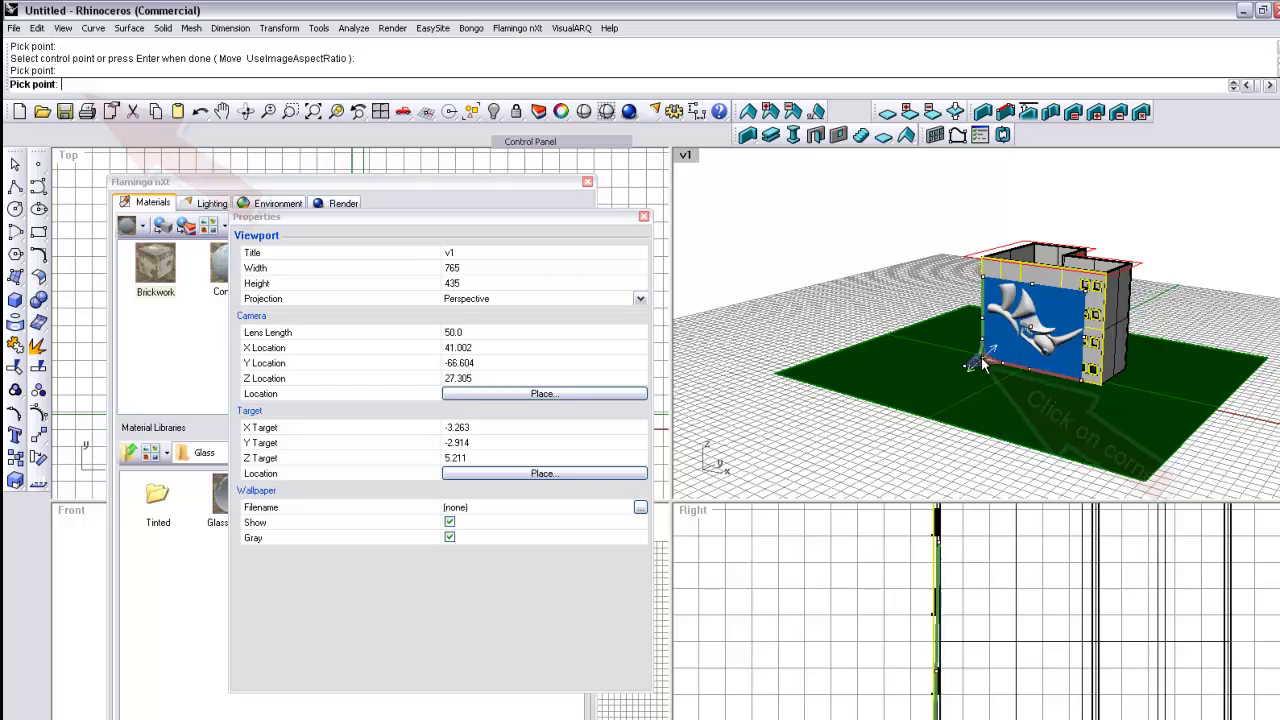
pyautogui.click(980, 358)
pyautogui.press('Return')
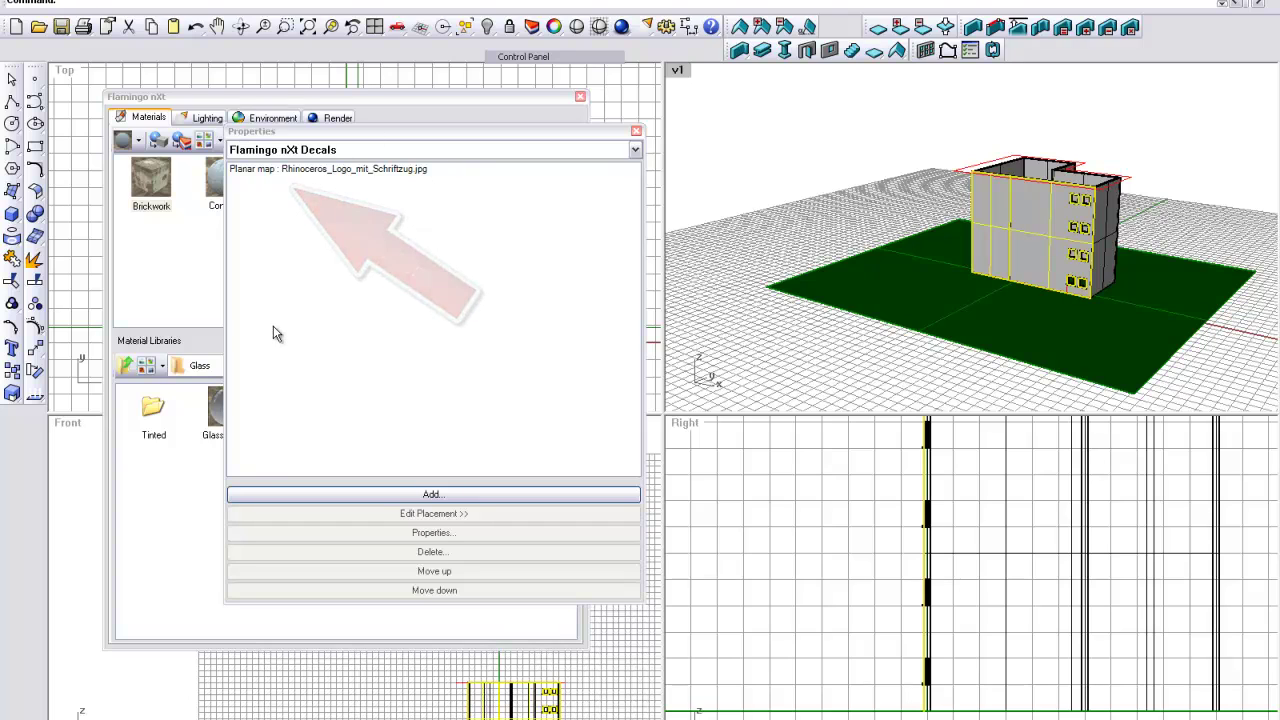
pyautogui.click(939, 146)
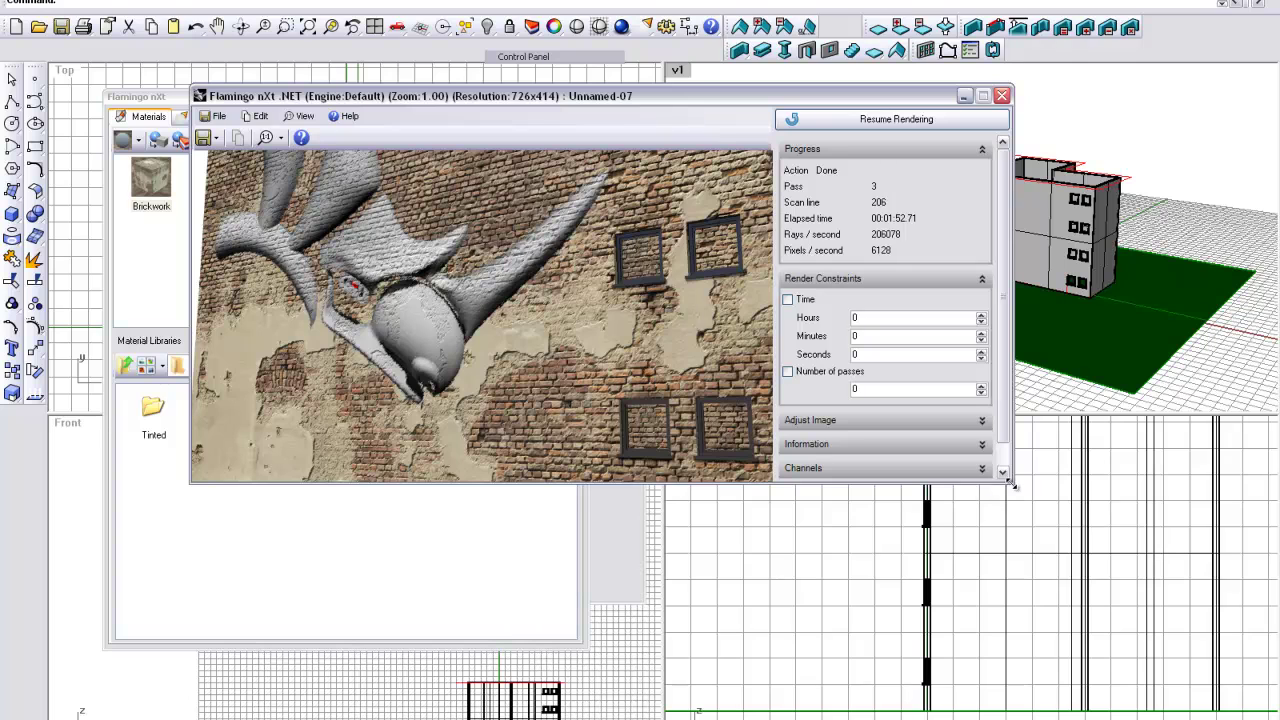
# Enlarge the logo render window for inspection, then move it off to the lower right
pyautogui.moveTo(1012, 484); pyautogui.dragTo(1216, 686)
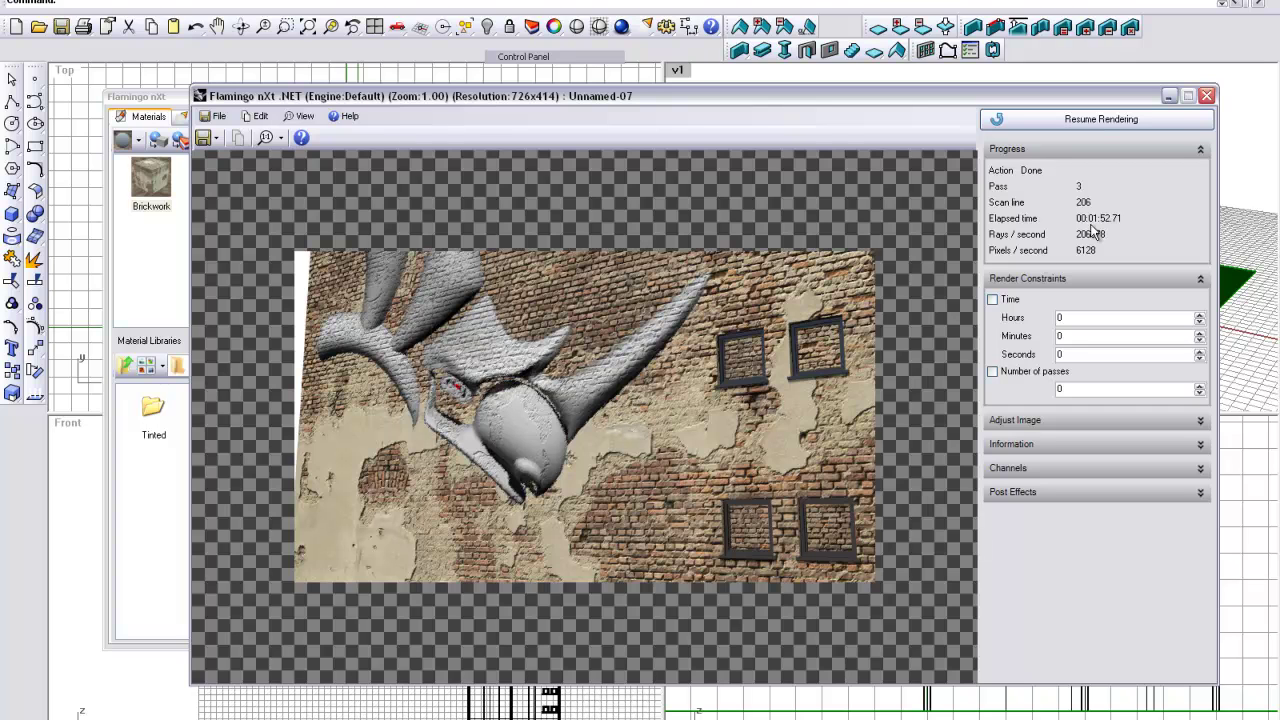
pyautogui.moveTo(900, 106); pyautogui.dragTo(1279, 320)
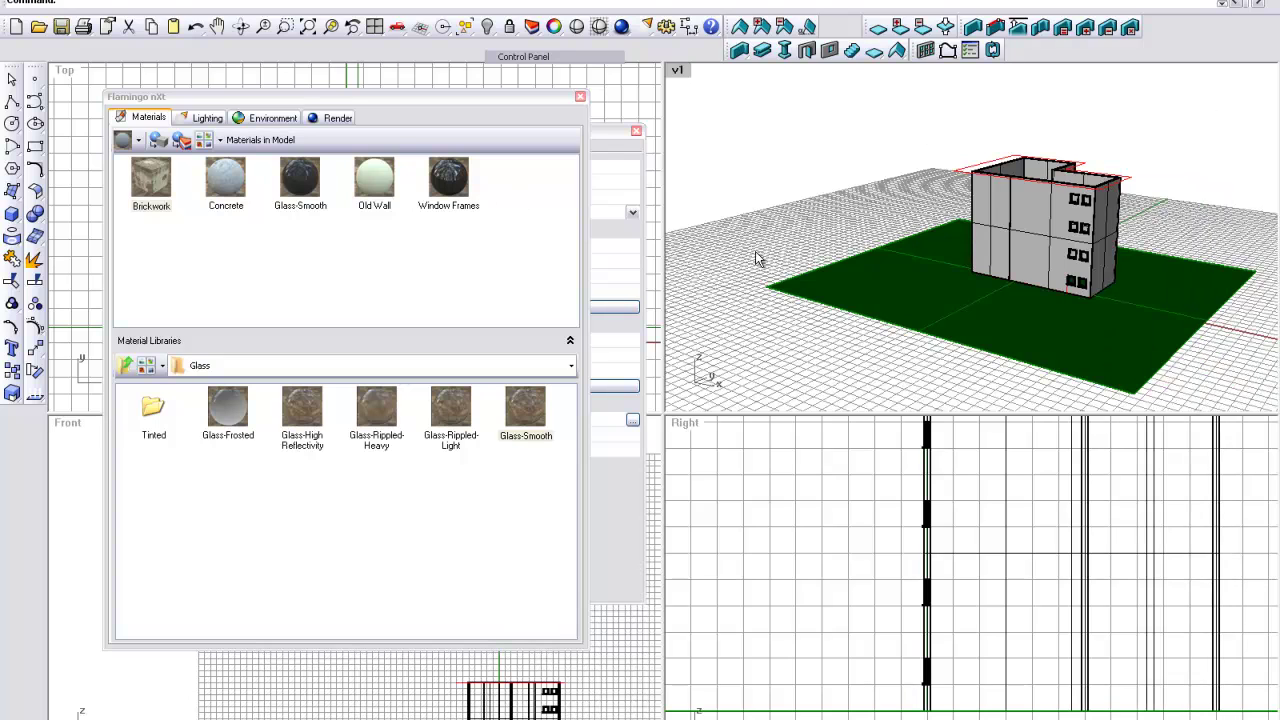
# Select the building and add grunge texture_ConvertedByFlamingo.jpg as a new decal image
pyautogui.click(995, 254)
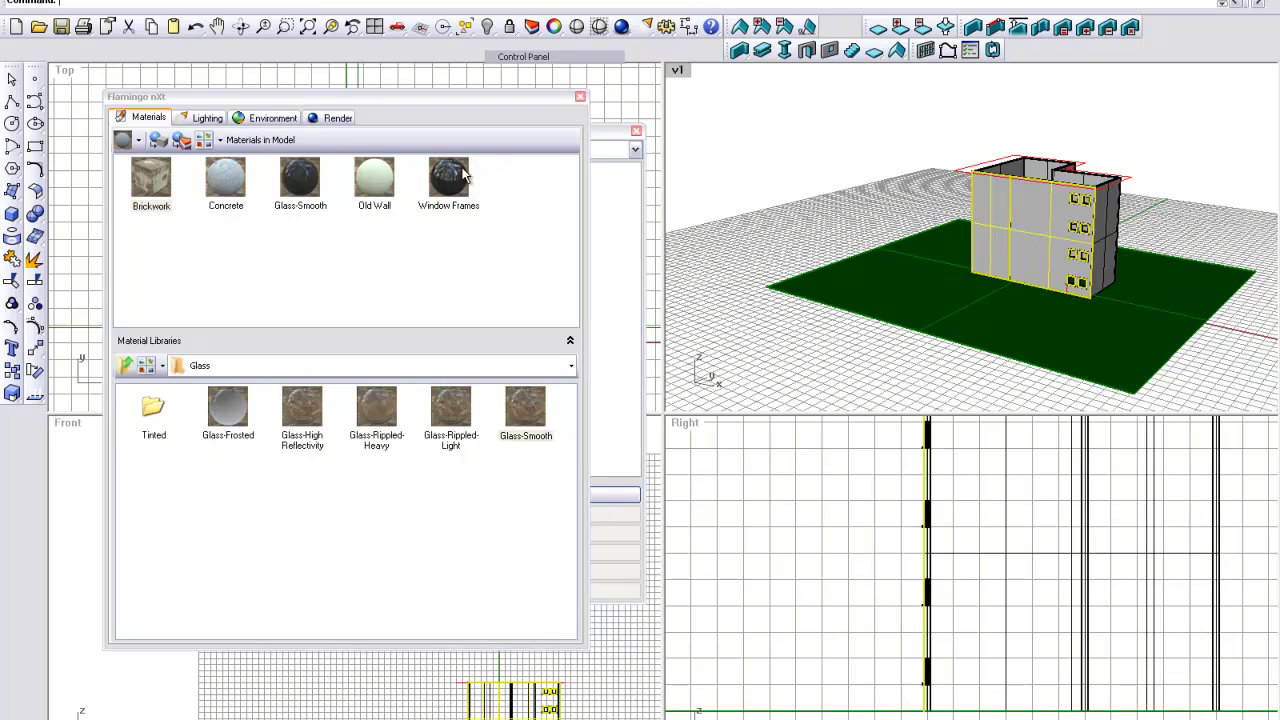
pyautogui.click(628, 450)
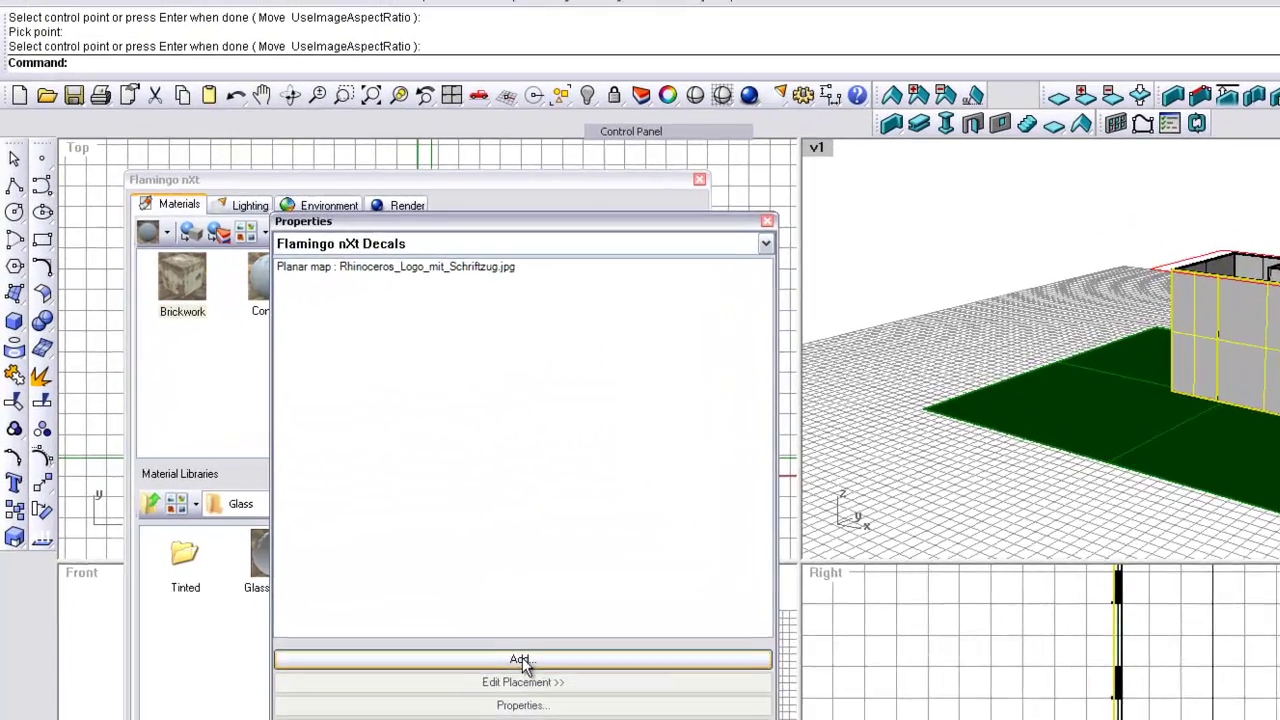
pyautogui.click(433, 494)
pyautogui.click(884, 263)
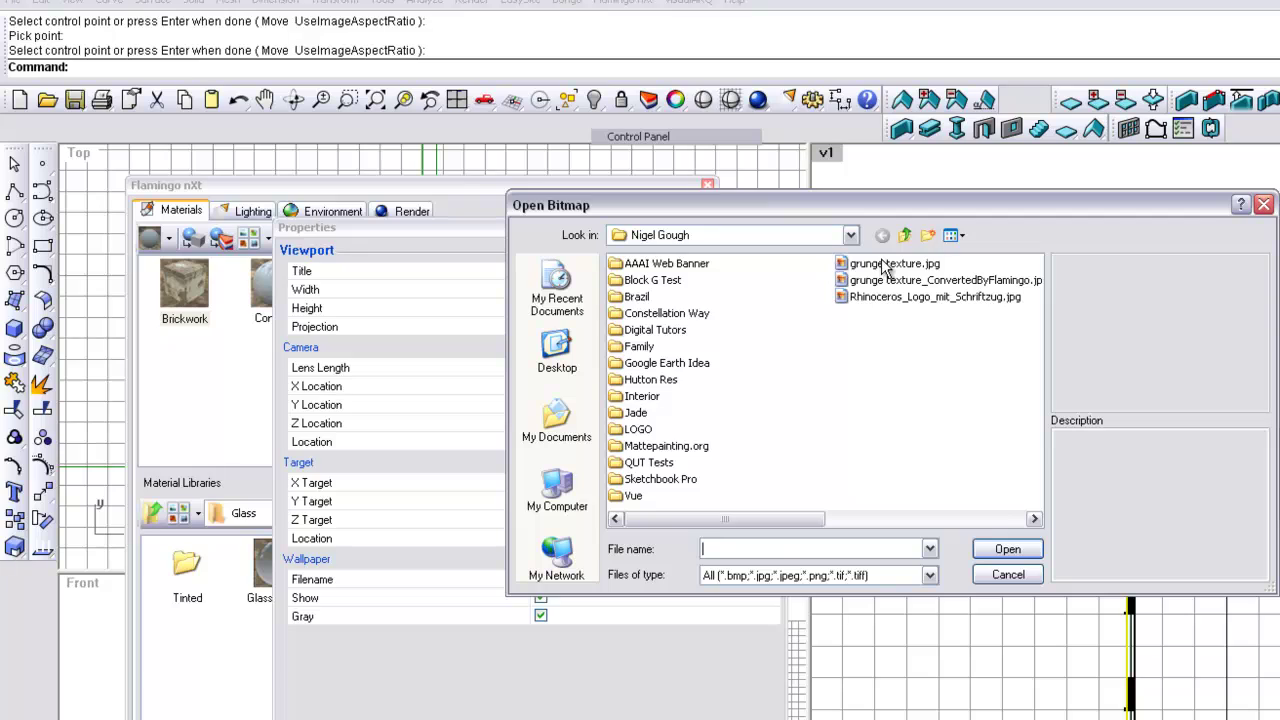
pyautogui.click(882, 281)
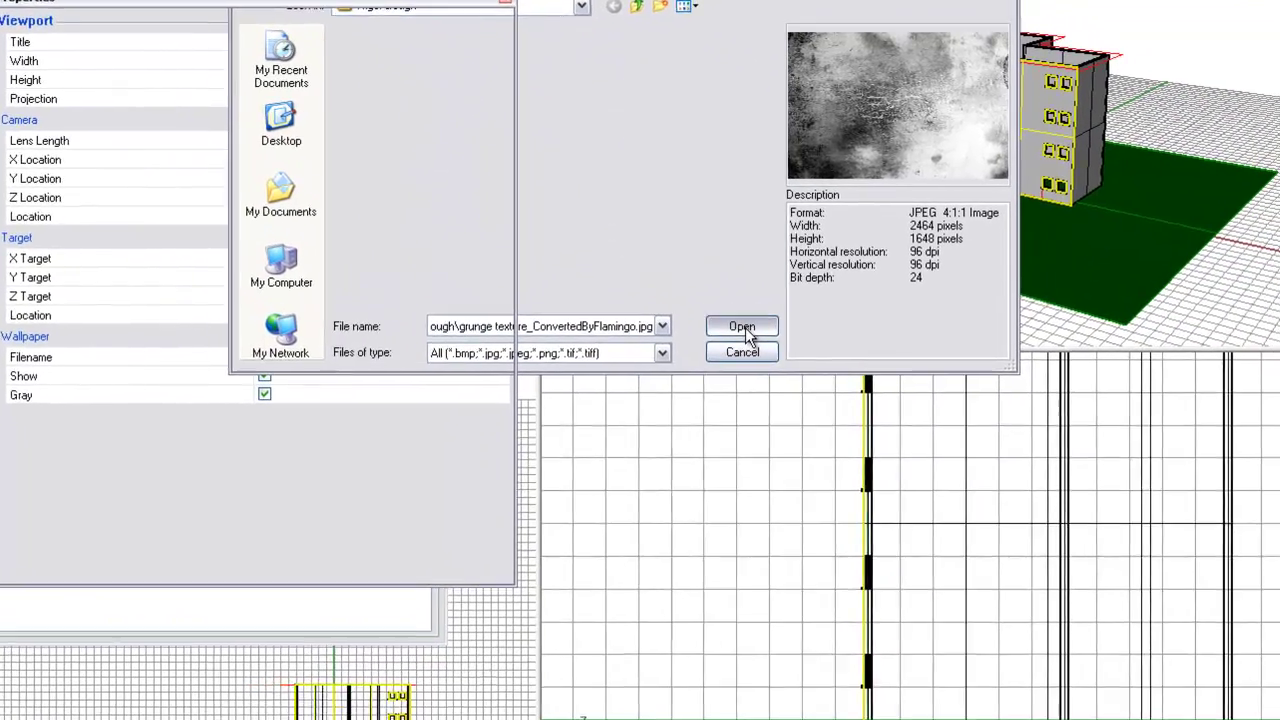
pyautogui.click(745, 327)
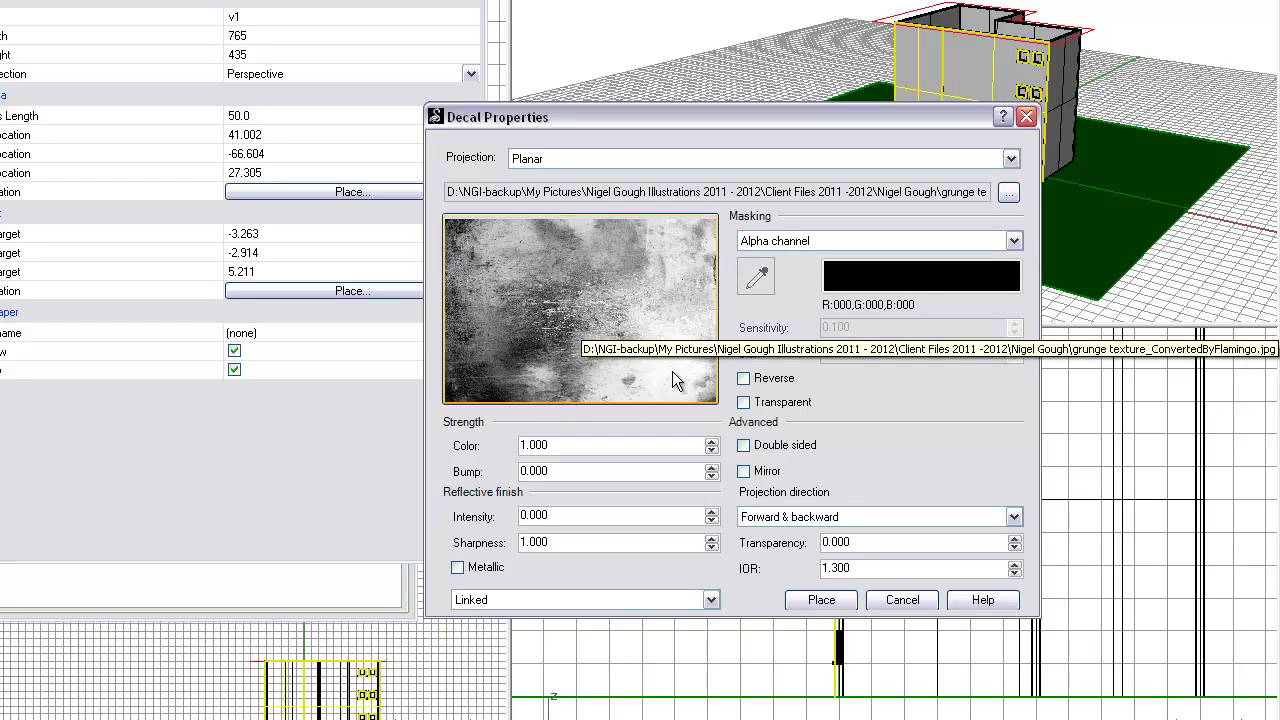
# Colour-mask the grunge decal's near-white at sensitivity 0.390 and set its transparency to 0.900
pyautogui.click(1016, 238)
pyautogui.click(850, 272)
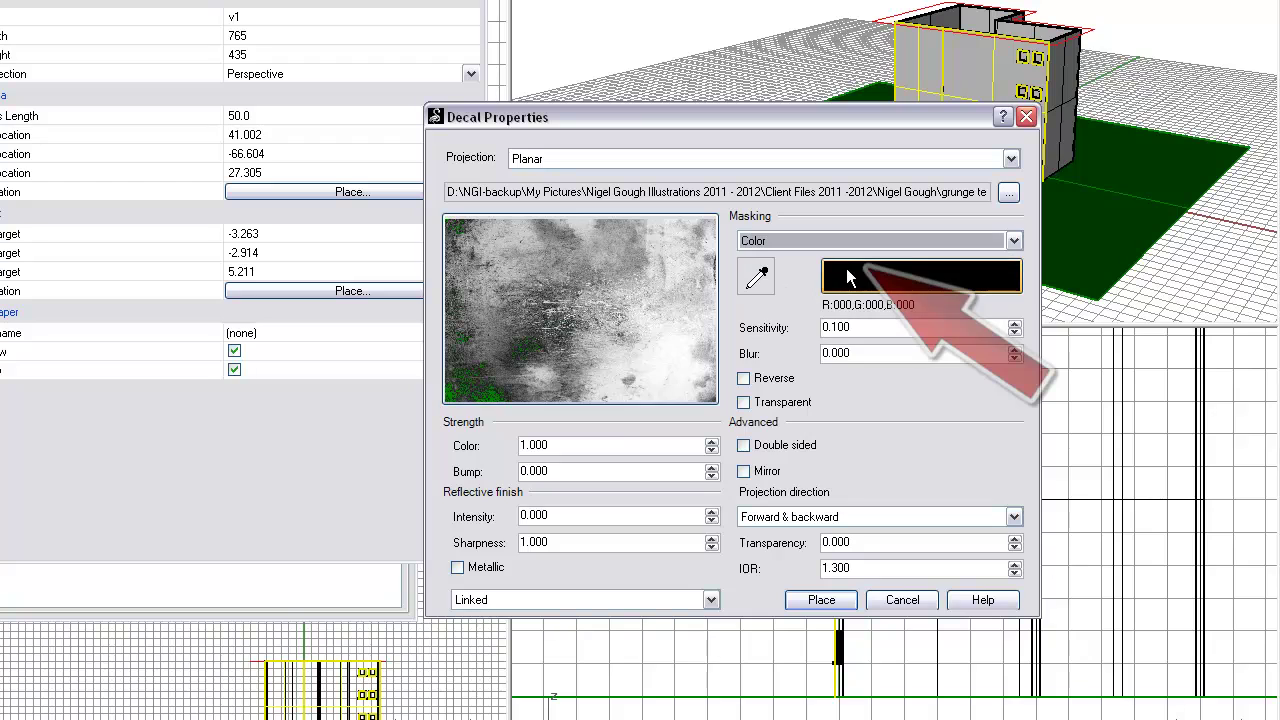
pyautogui.click(756, 278)
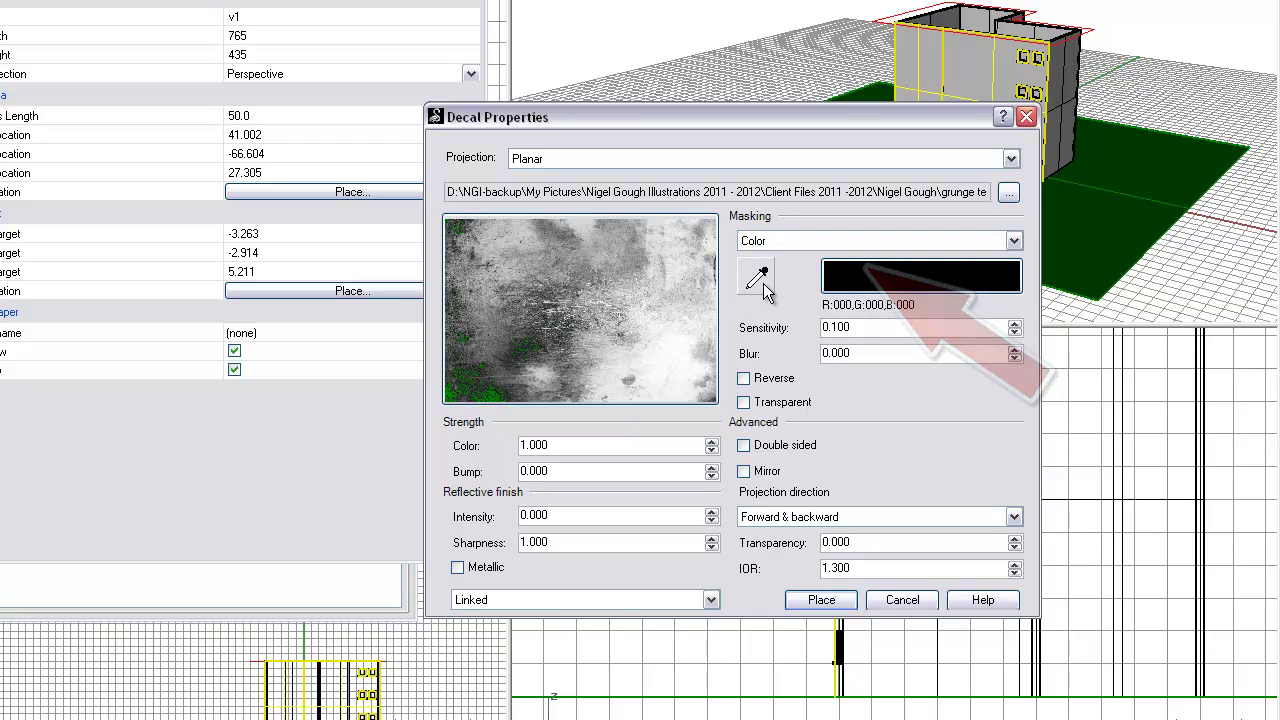
pyautogui.click(676, 354)
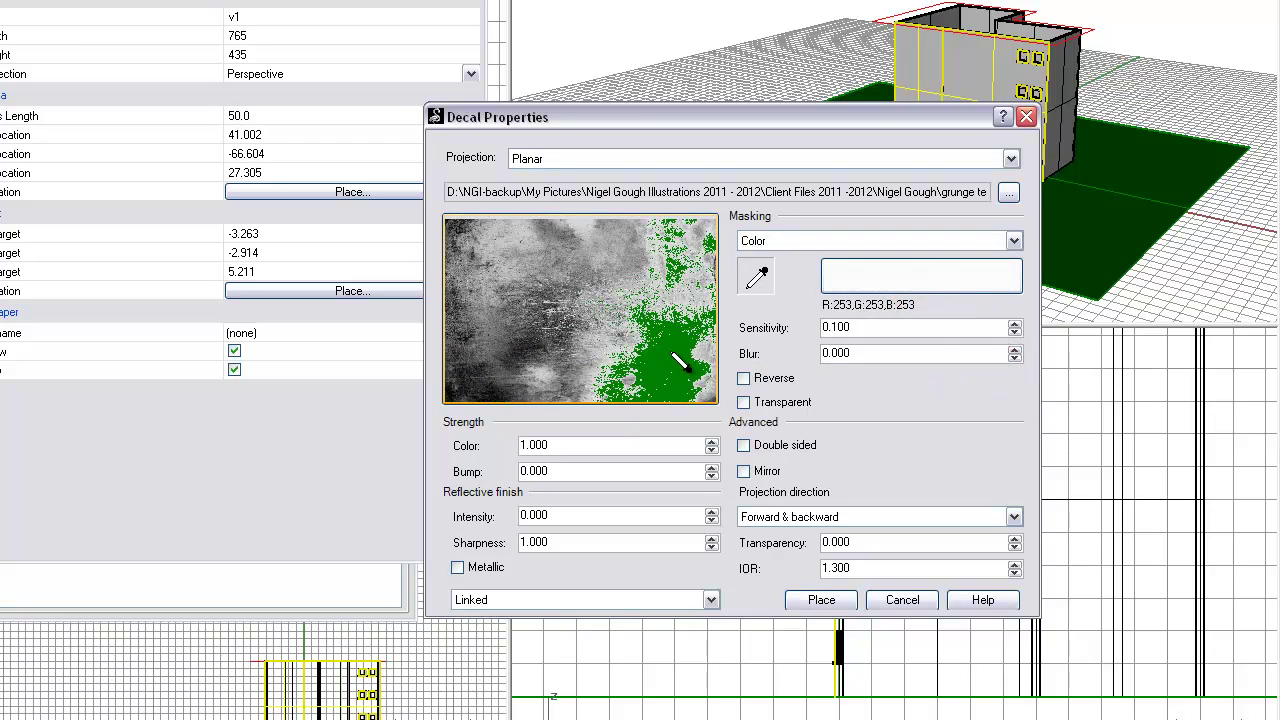
pyautogui.moveTo(1016, 332); pyautogui.dragTo(1014, 295)
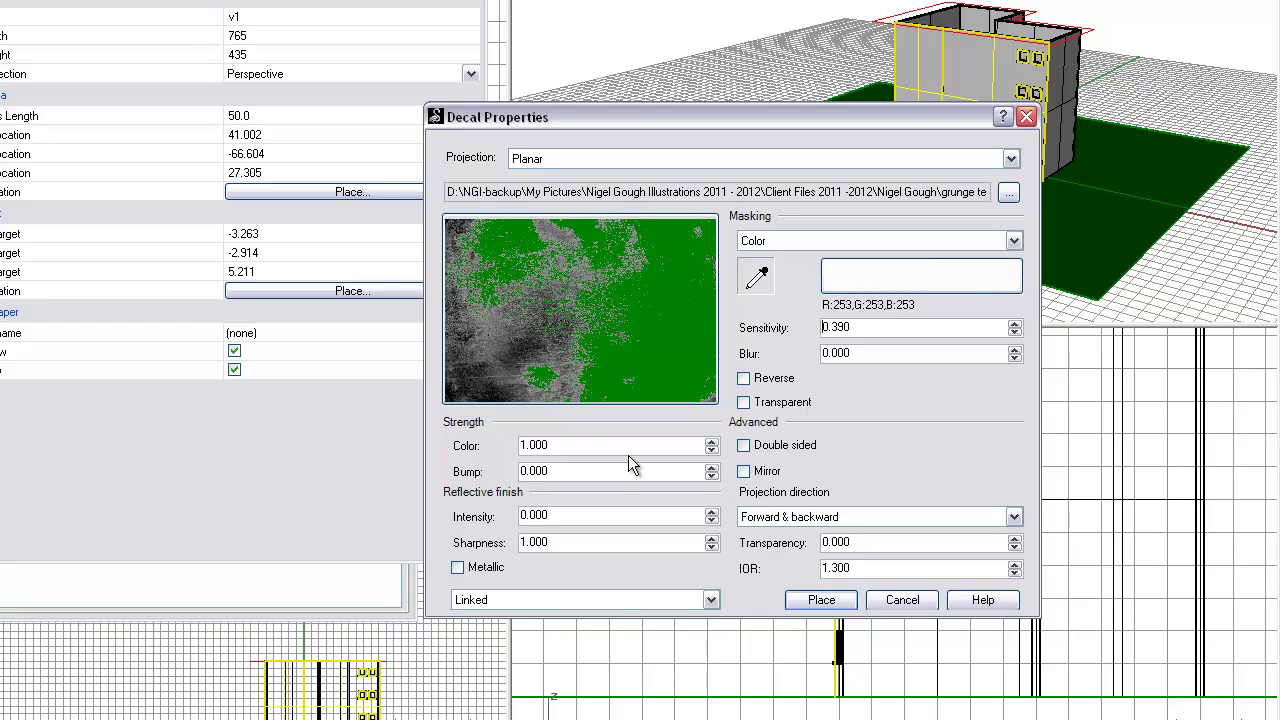
pyautogui.moveTo(1017, 537); pyautogui.dragTo(1029, 471)
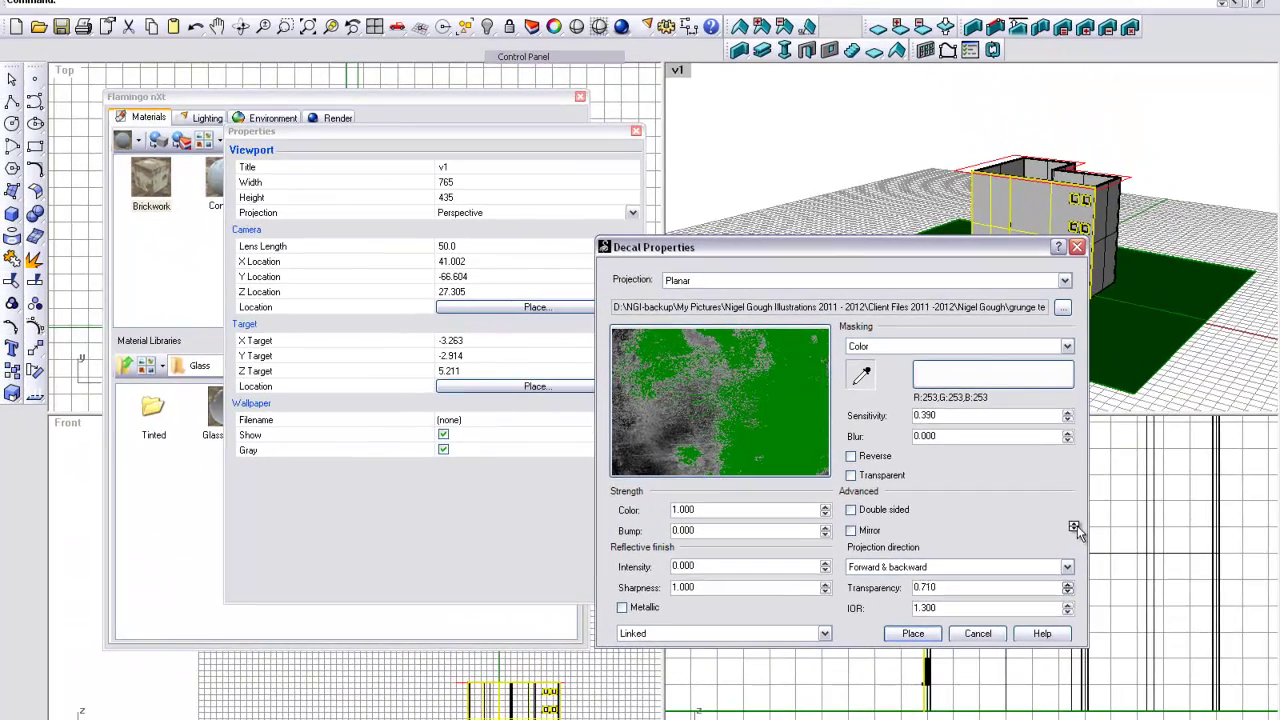
pyautogui.moveTo(1075, 528); pyautogui.dragTo(1075, 518)
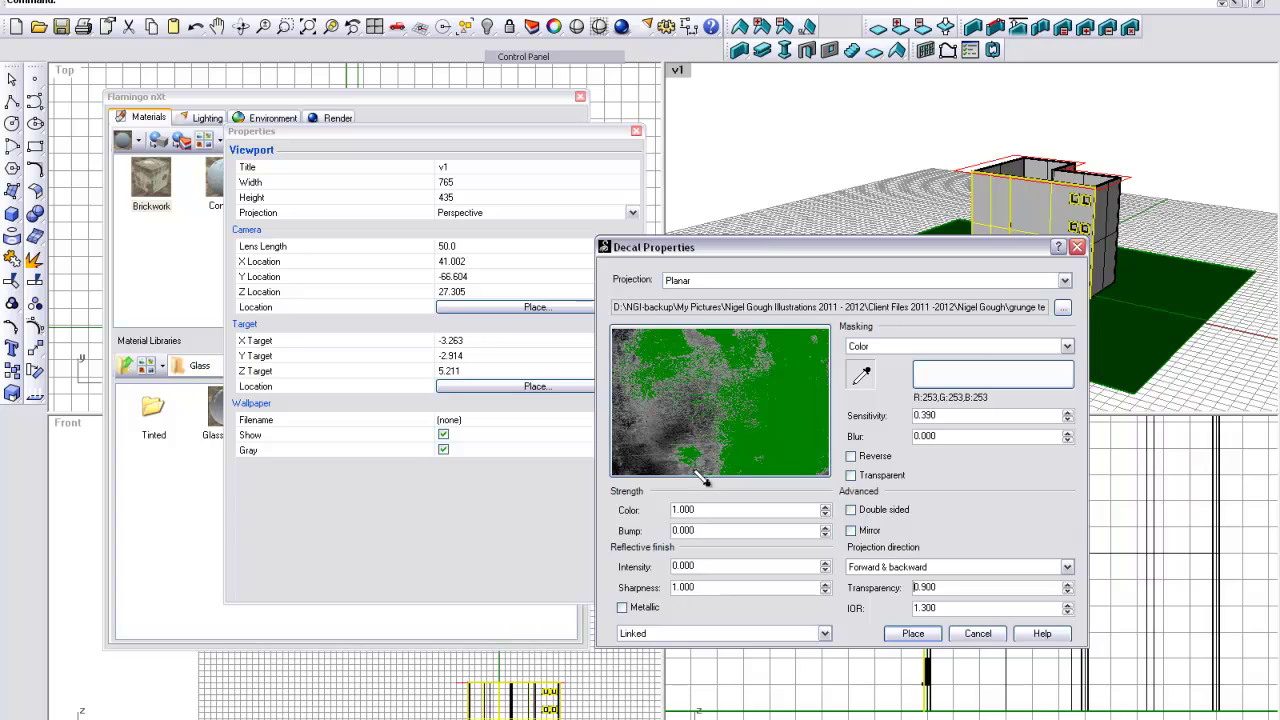
# Place the grunge decal from the building's bottom-left corner and fit its corner point to the wall
pyautogui.click(912, 633)
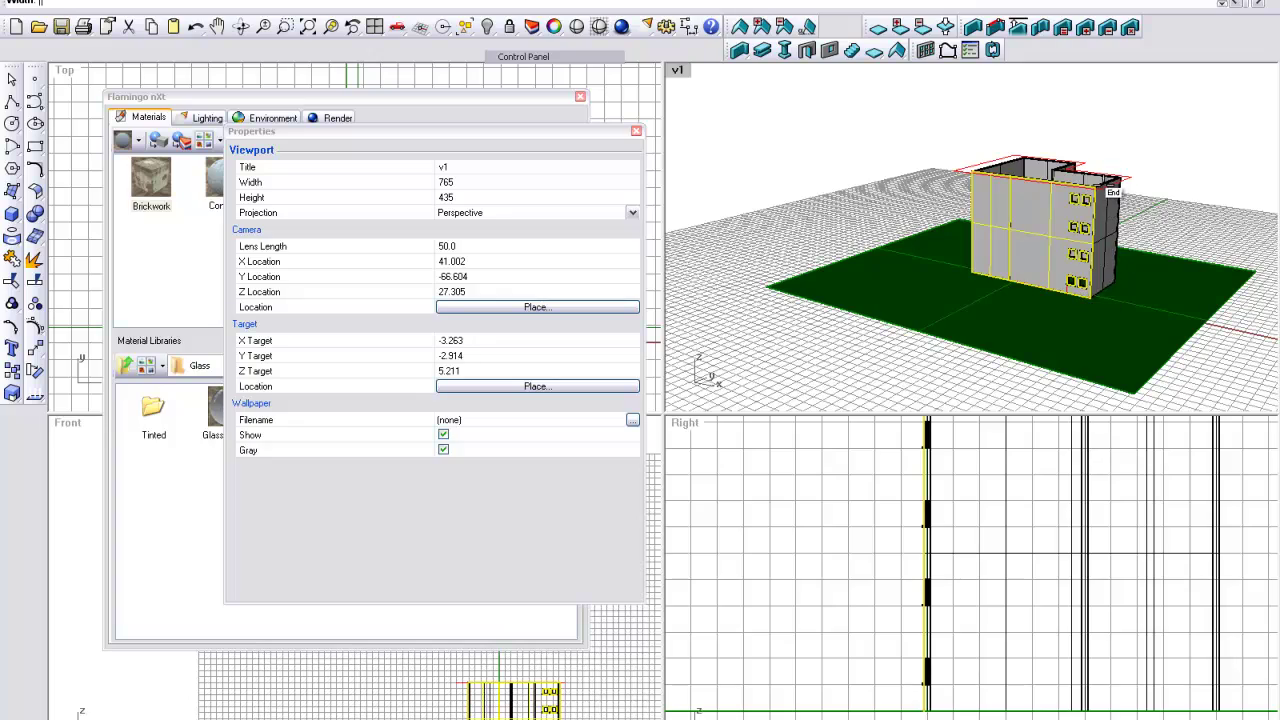
pyautogui.click(970, 268)
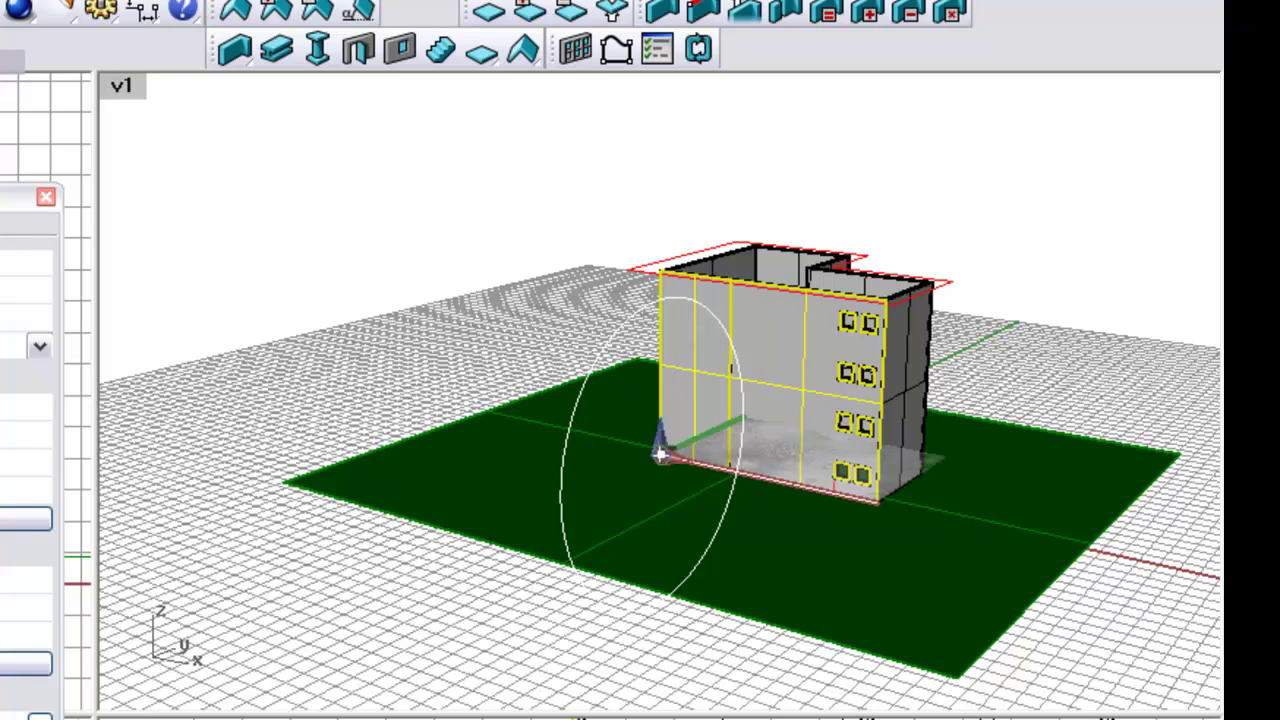
pyautogui.press('Return')
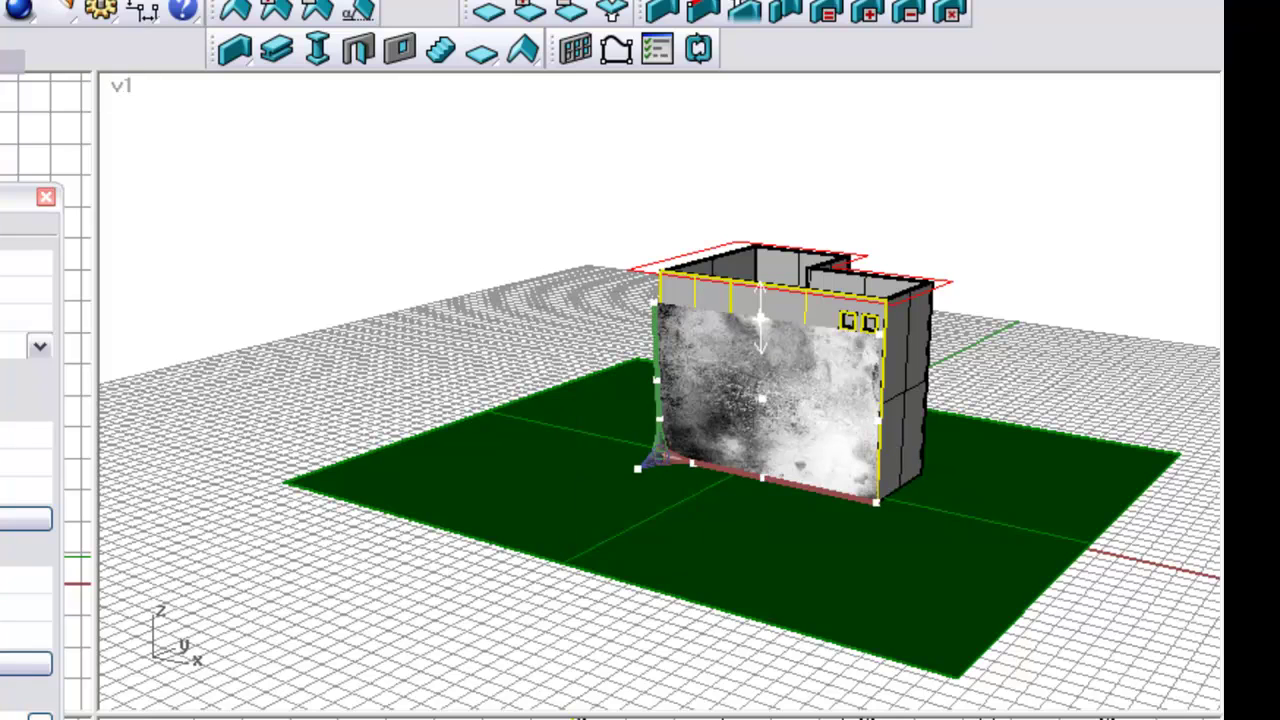
pyautogui.press('Return')
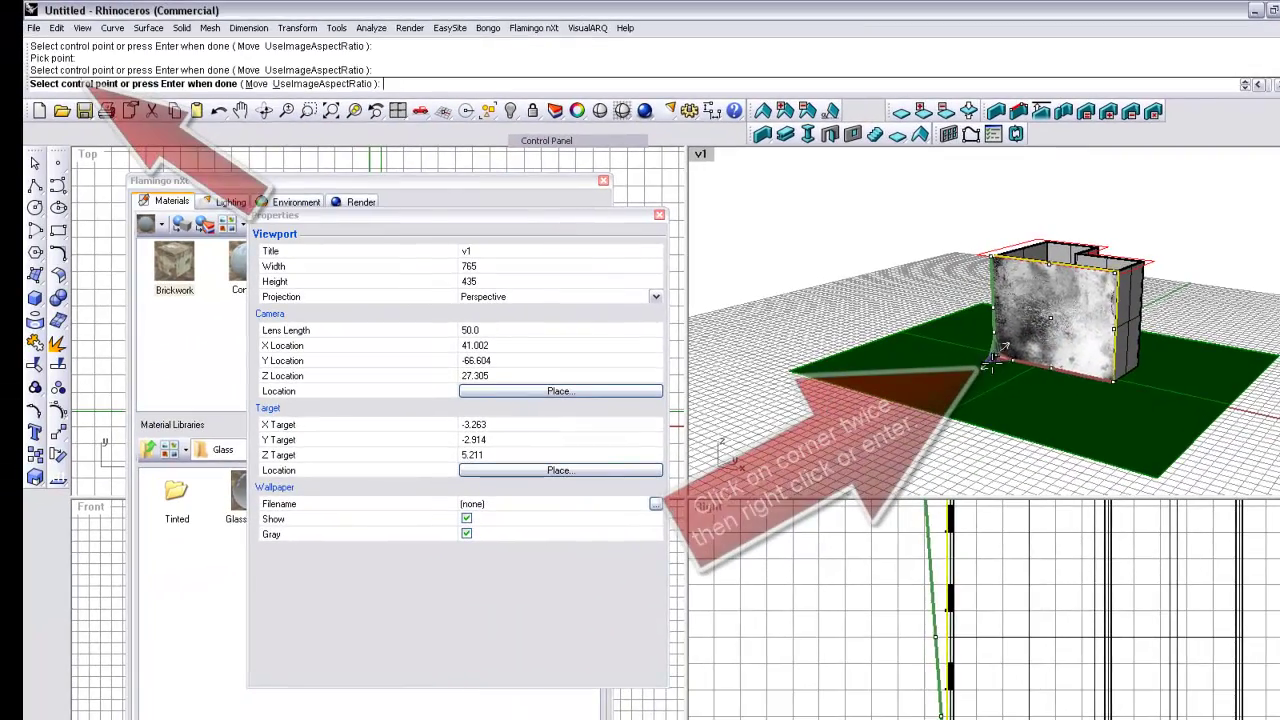
pyautogui.click(977, 364)
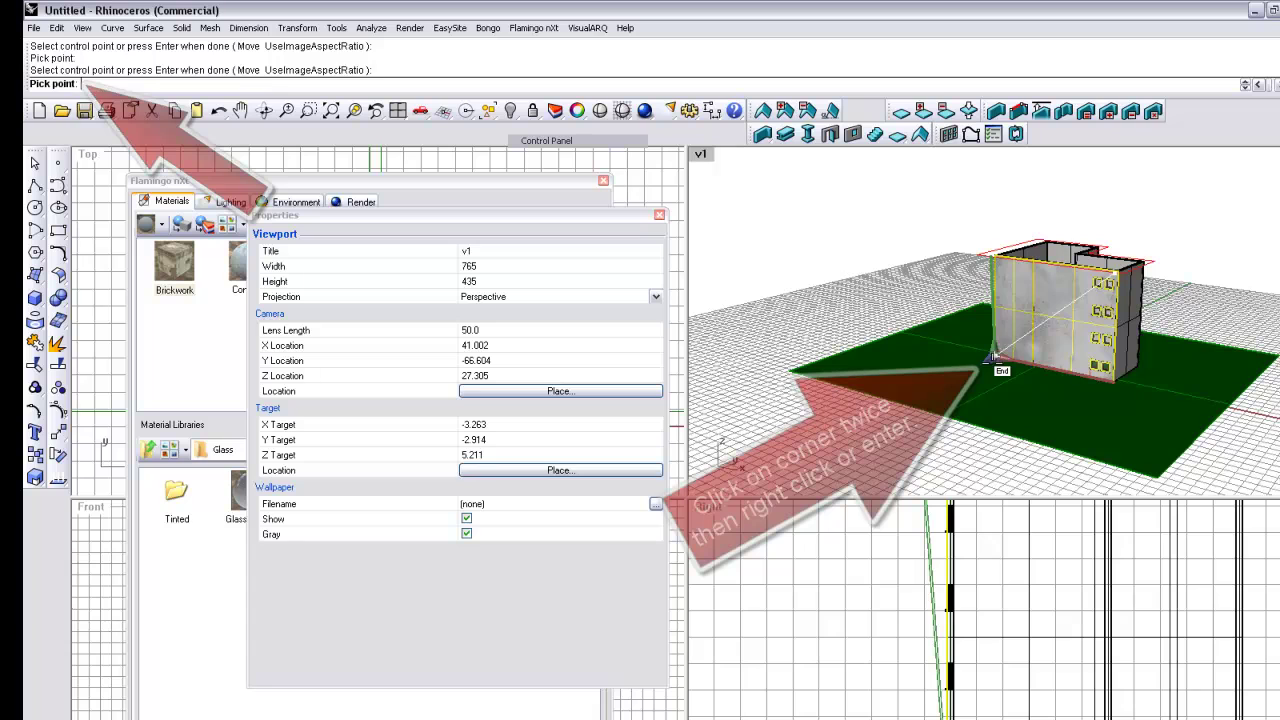
pyautogui.click(995, 358)
pyautogui.rightClick(993, 370)
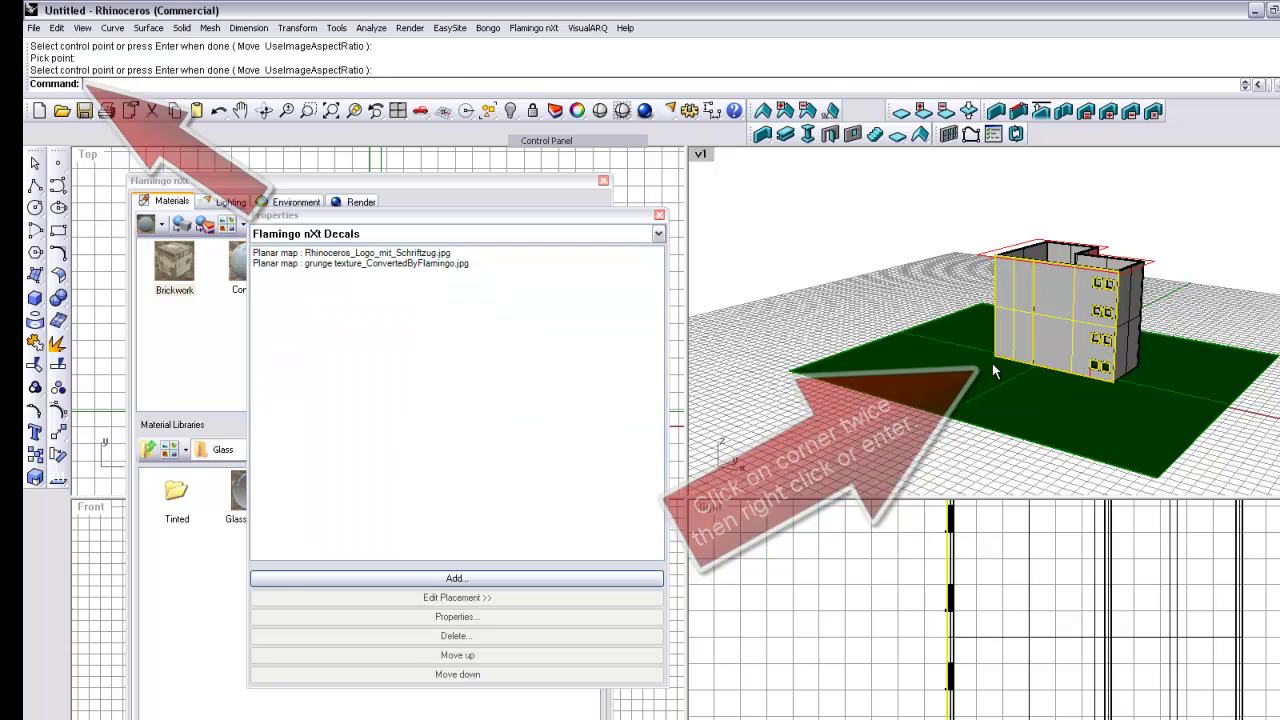
# Move the grunge texture decal above the Rhino logo in the decal list, then deselect
pyautogui.click(362, 265)
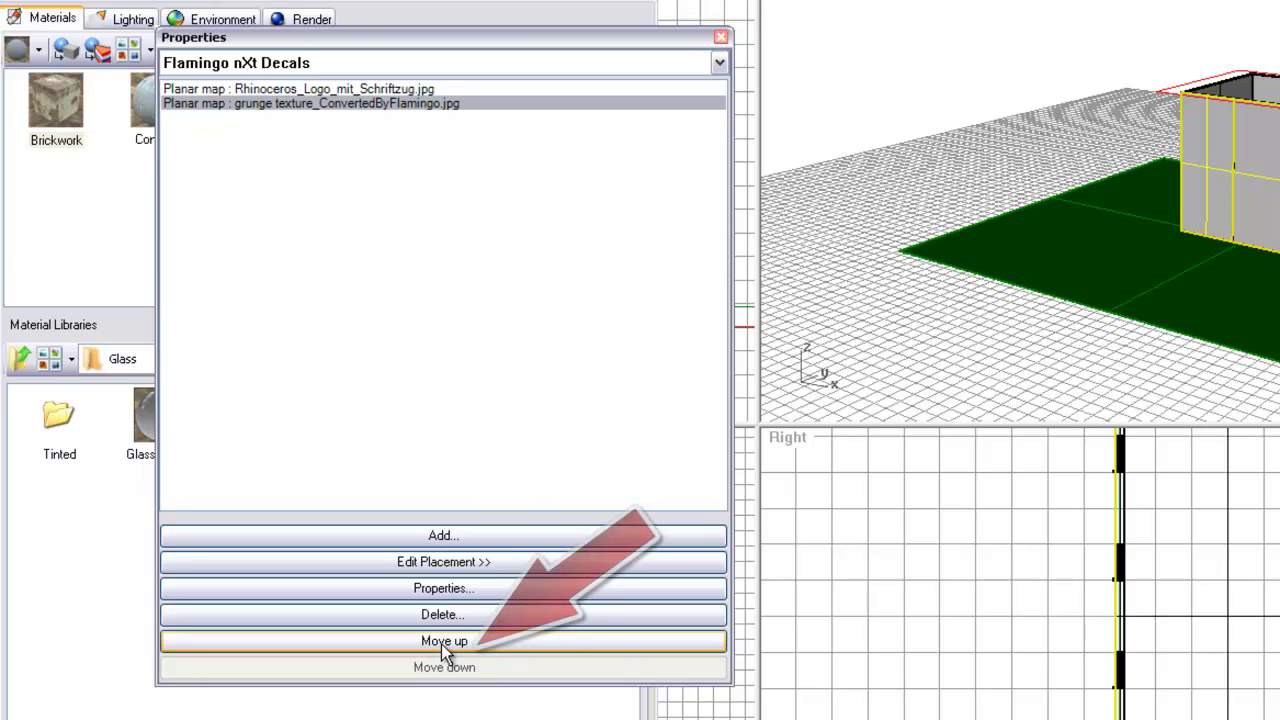
pyautogui.click(441, 642)
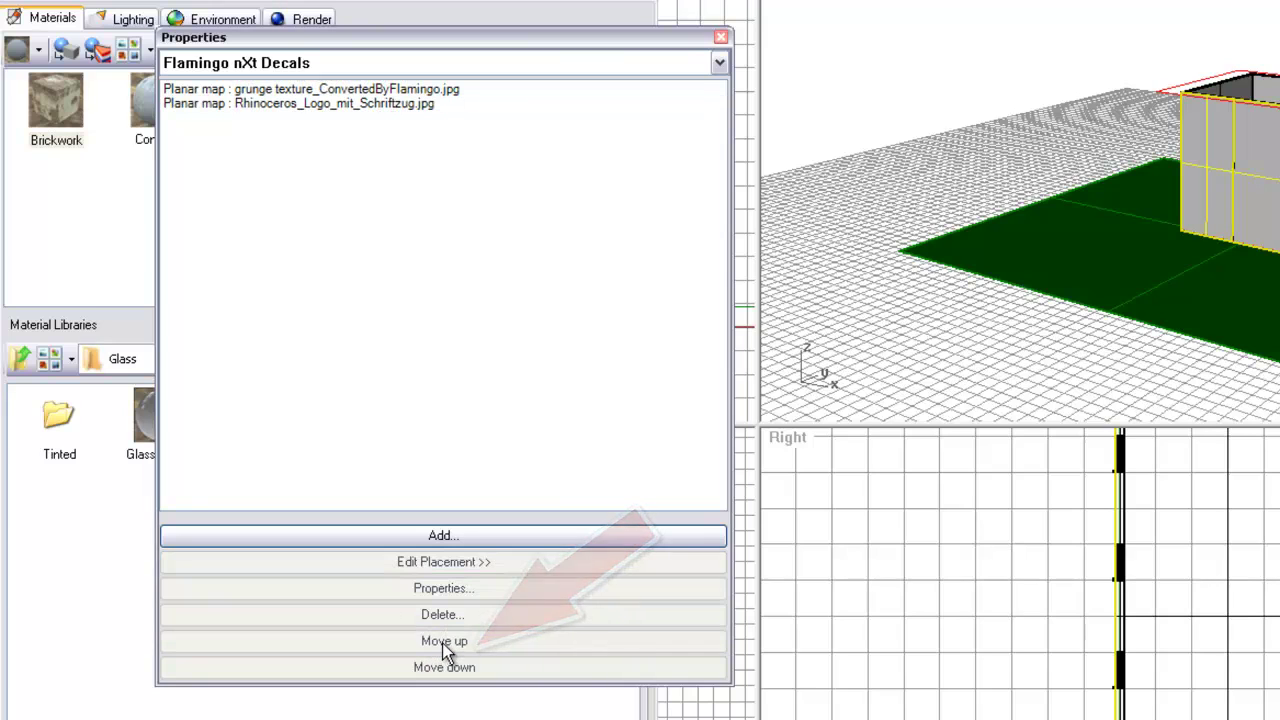
pyautogui.click(1145, 145)
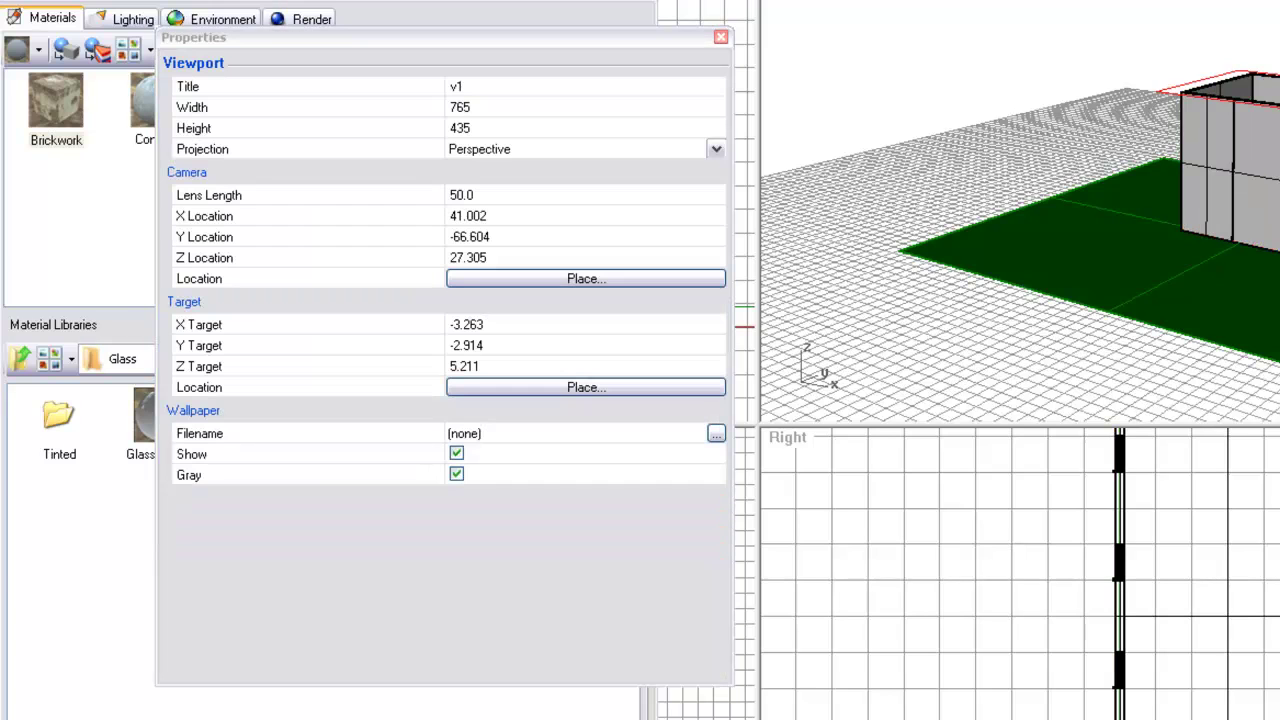
# Bring the finished two-pass Flamingo nXt render onscreen and position it beside the viewports
pyautogui.moveTo(1279, 45); pyautogui.dragTo(881, 92)
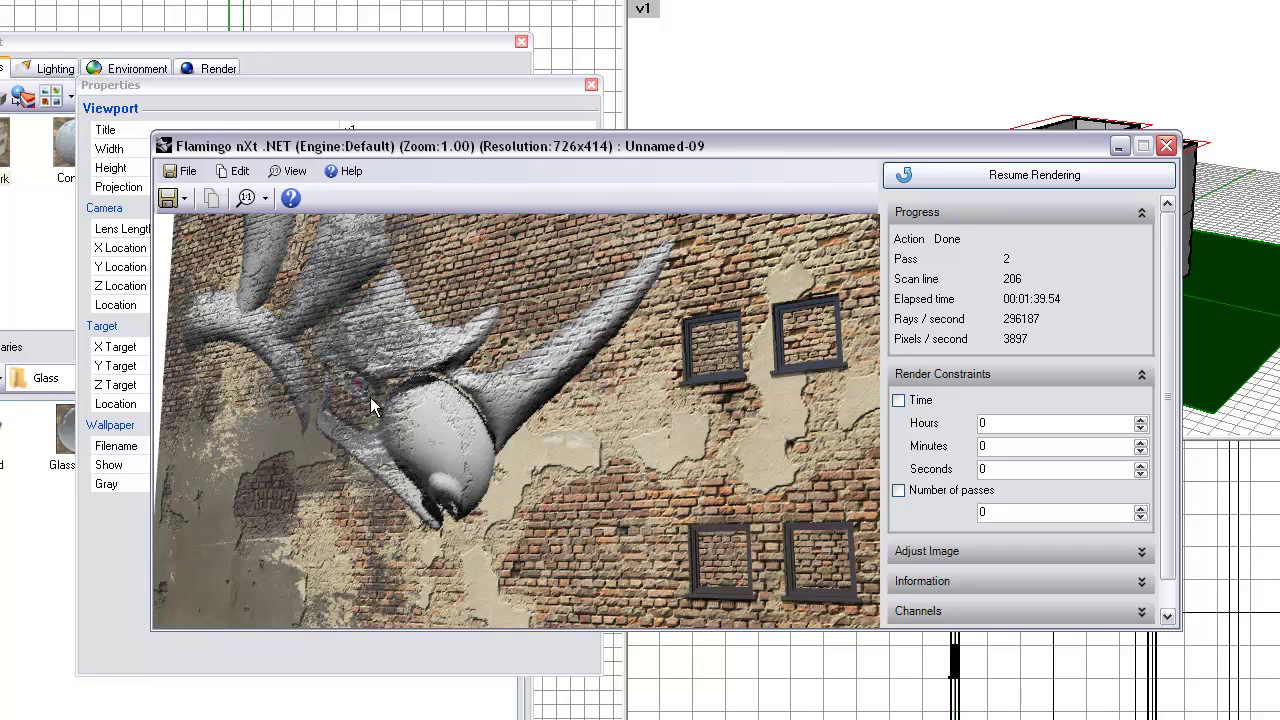
pyautogui.moveTo(794, 150); pyautogui.dragTo(774, 128)
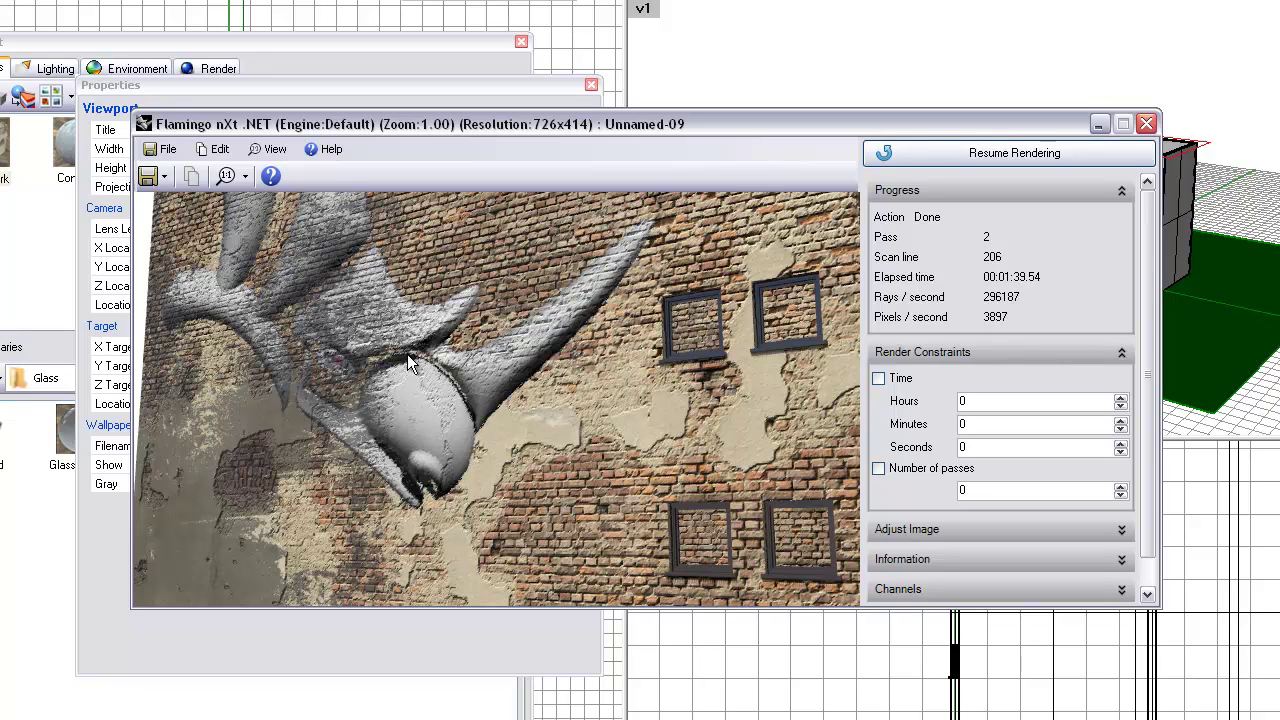
pyautogui.moveTo(737, 122)
pyautogui.mouseDown()
pyautogui.moveTo(704, 185)
pyautogui.moveTo(707, 119)
pyautogui.moveTo(684, 115)
pyautogui.moveTo(693, 138)
pyautogui.moveTo(732, 137)
pyautogui.mouseUp()
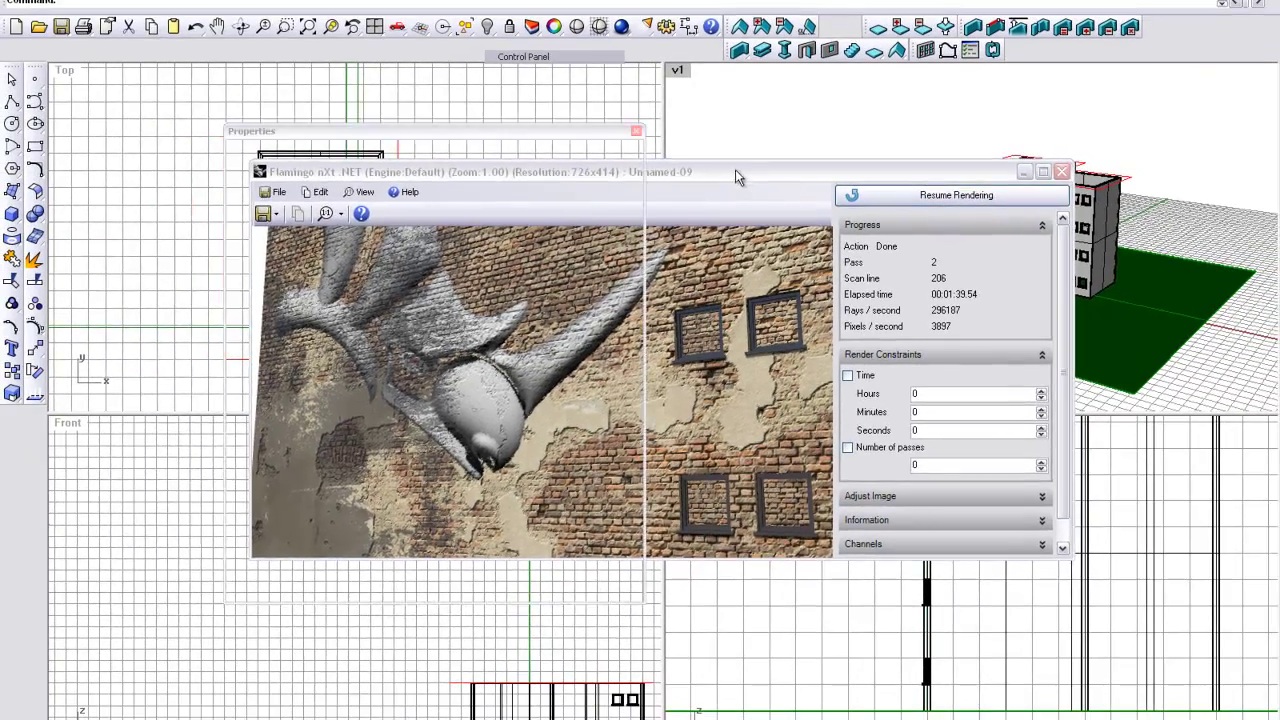
pyautogui.moveTo(717, 141); pyautogui.dragTo(804, 140)
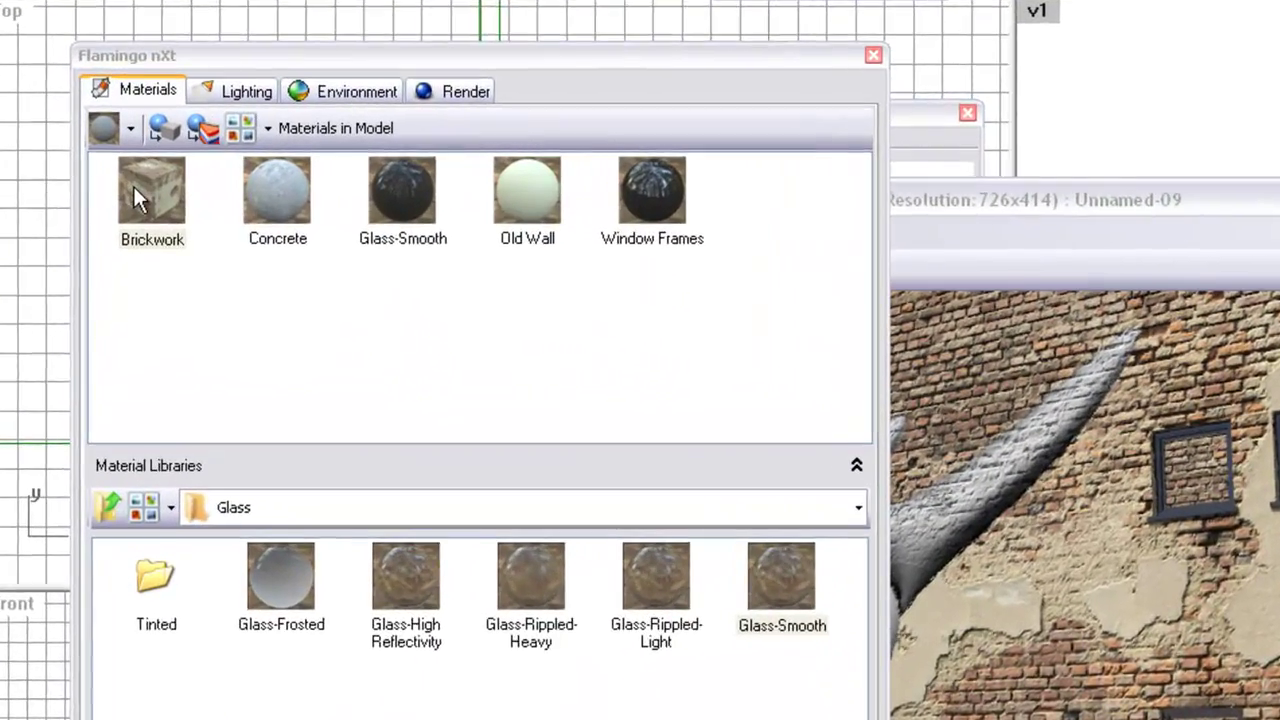
pyautogui.click(130, 128)
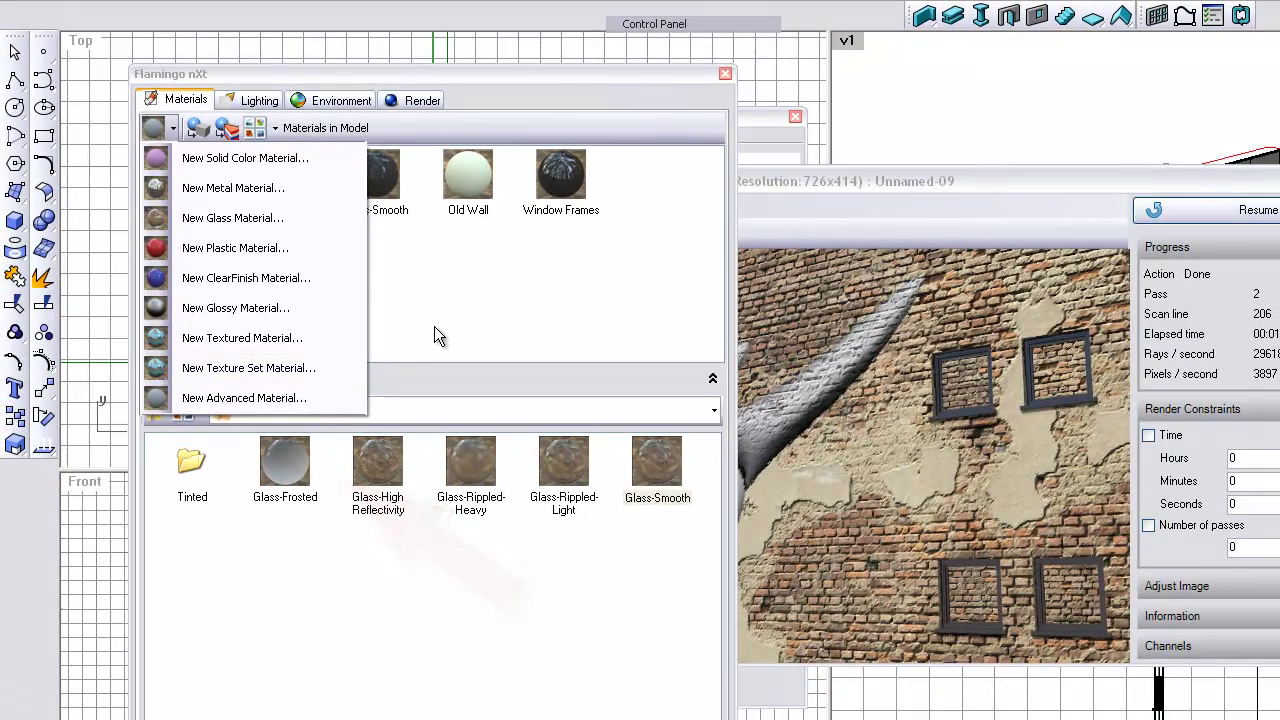
pyautogui.click(511, 416)
pyautogui.doubleClick(204, 183)
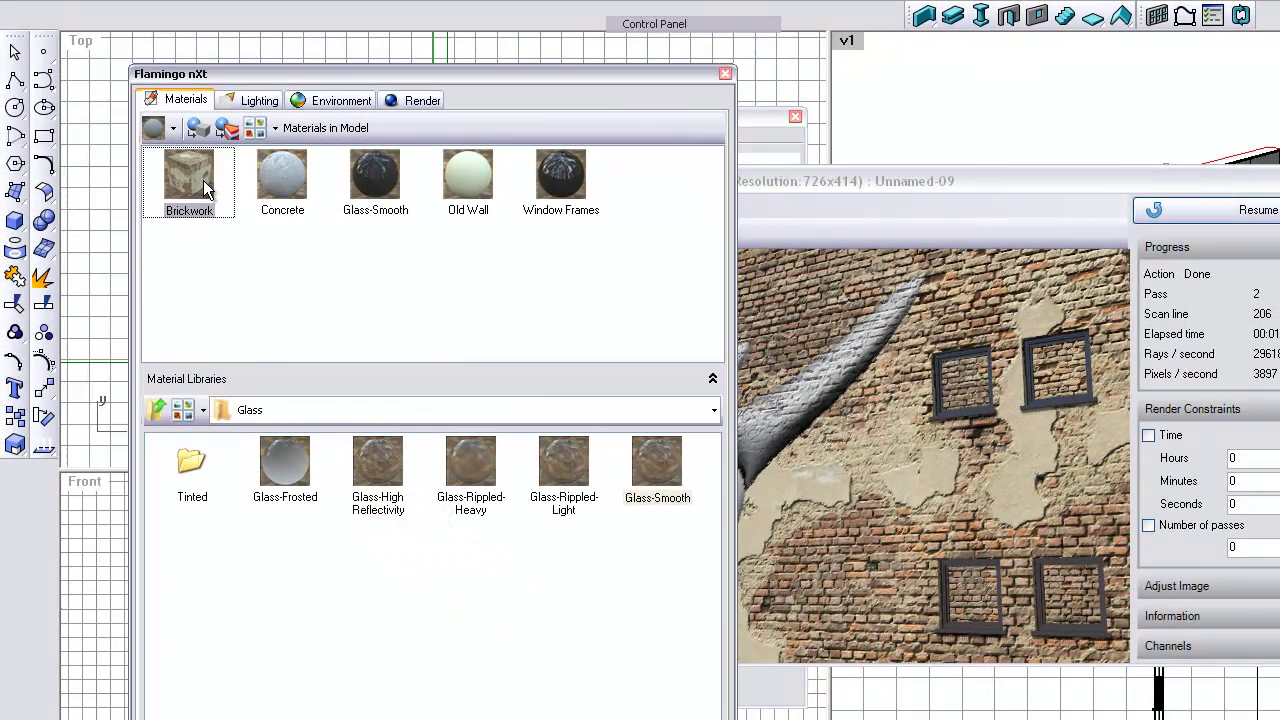
pyautogui.click(420, 188)
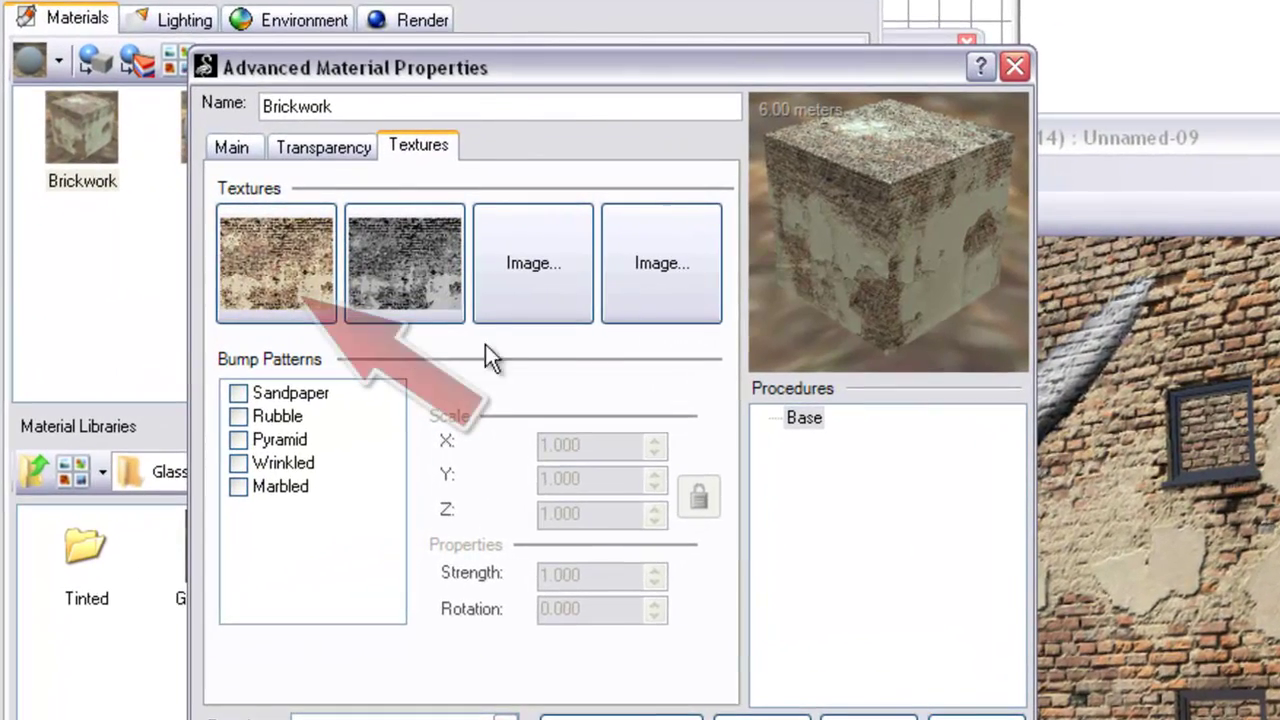
pyautogui.click(407, 206)
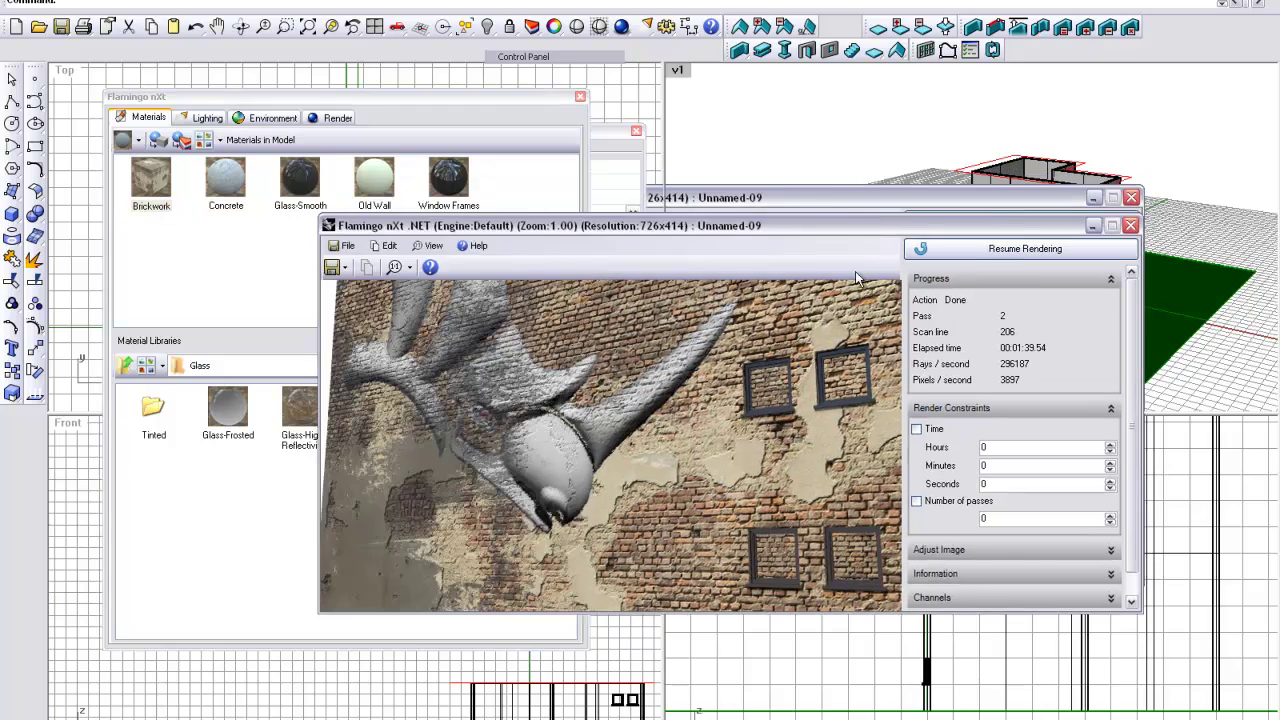
# Lower the render window, select the building and bring its decals panel forward
pyautogui.moveTo(862, 182); pyautogui.dragTo(895, 329)
pyautogui.click(1039, 236)
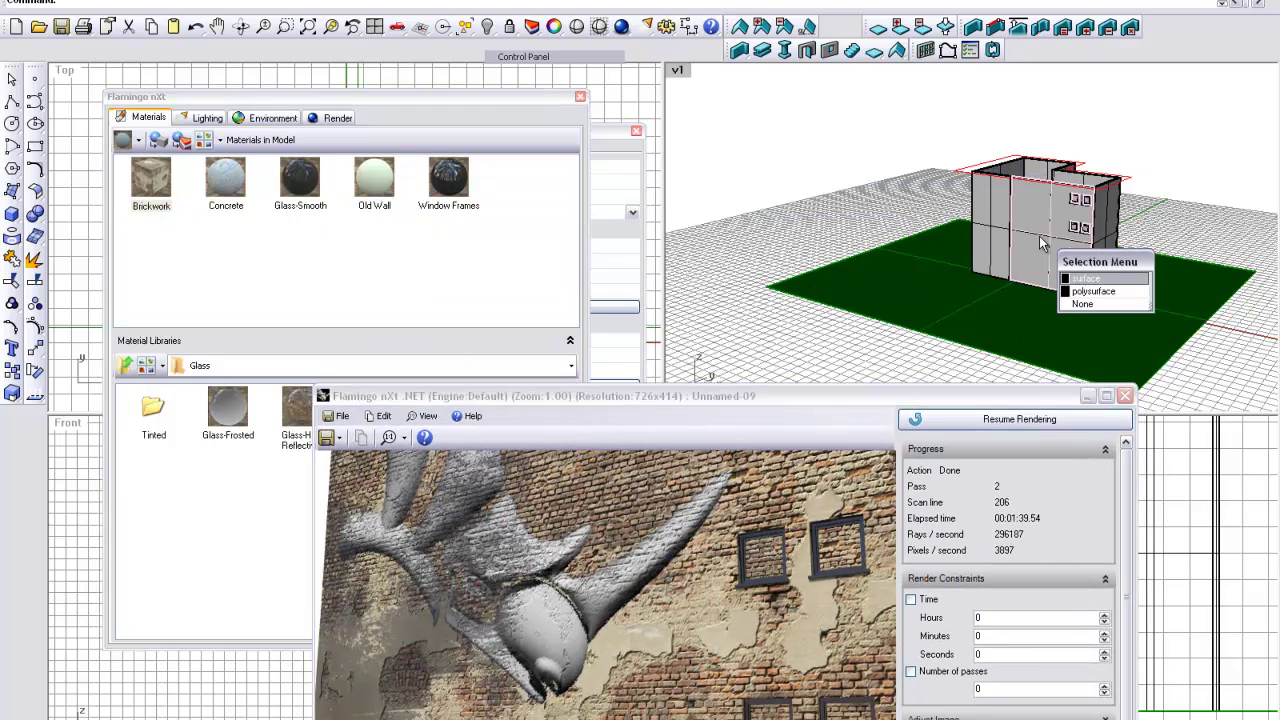
pyautogui.click(991, 231)
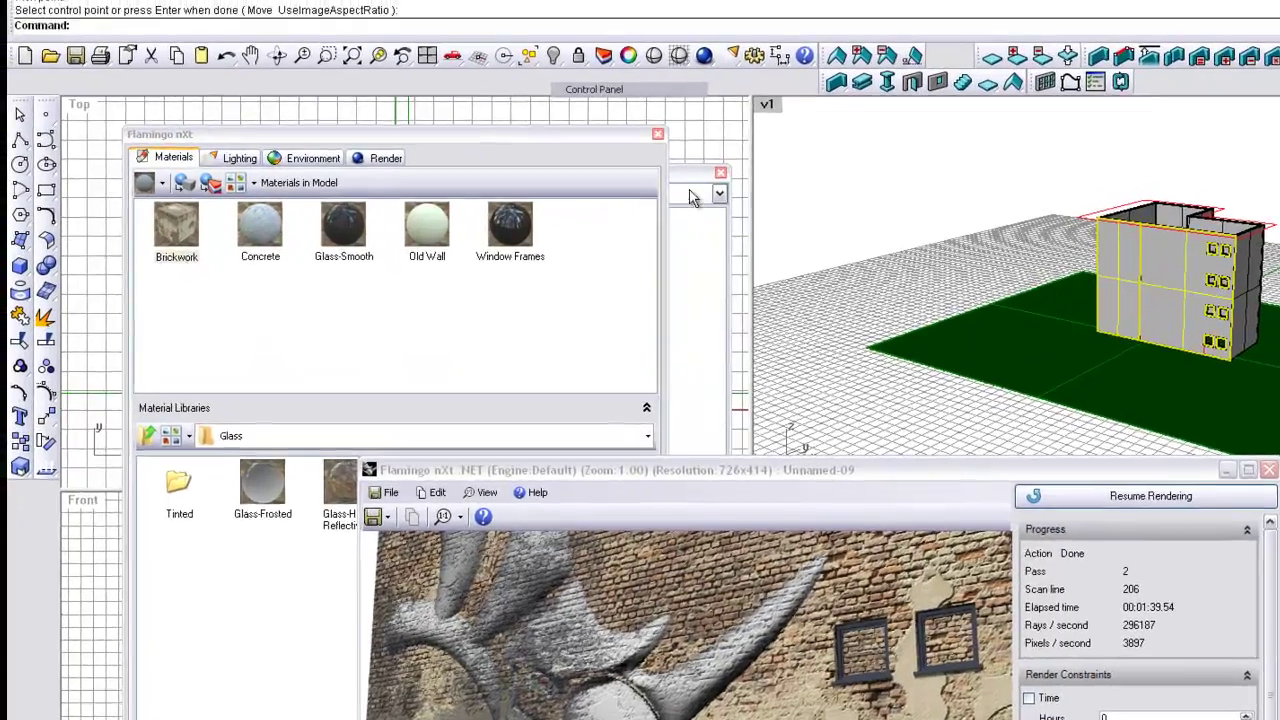
pyautogui.click(692, 197)
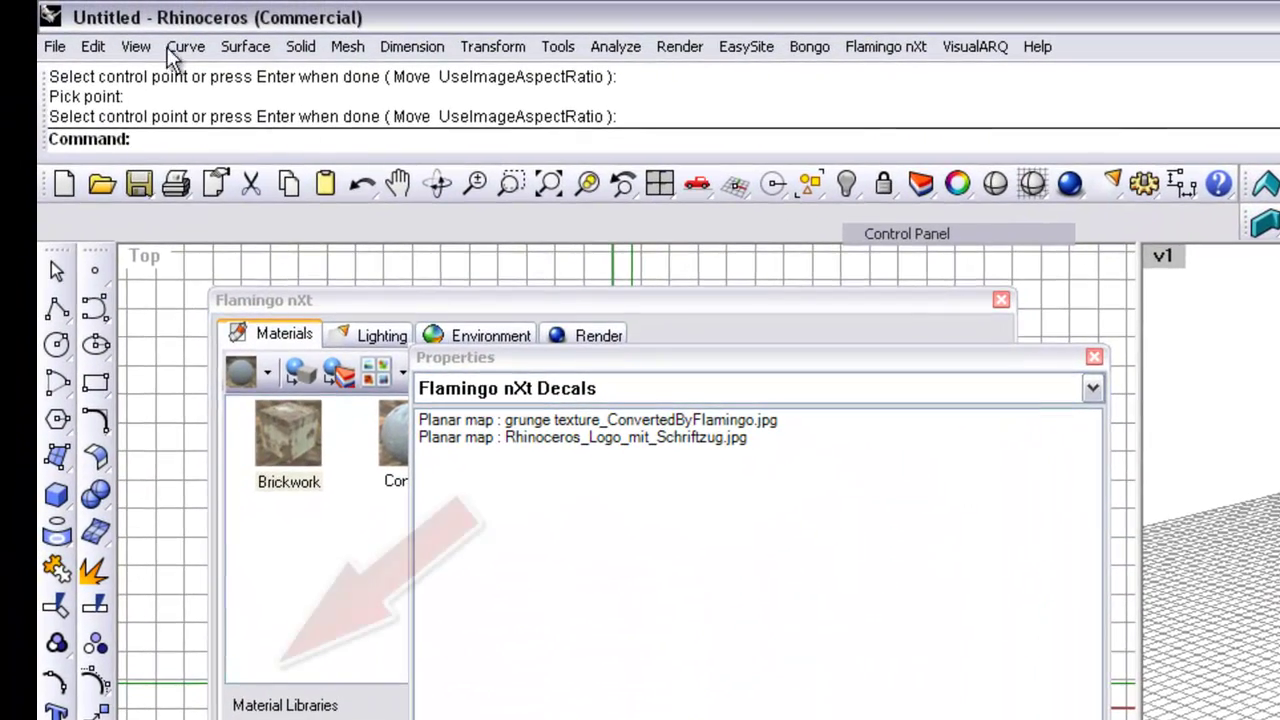
# Open the building's Object Properties, dismiss the Open Bitmap dialog, and orbit to its front
pyautogui.click(92, 46)
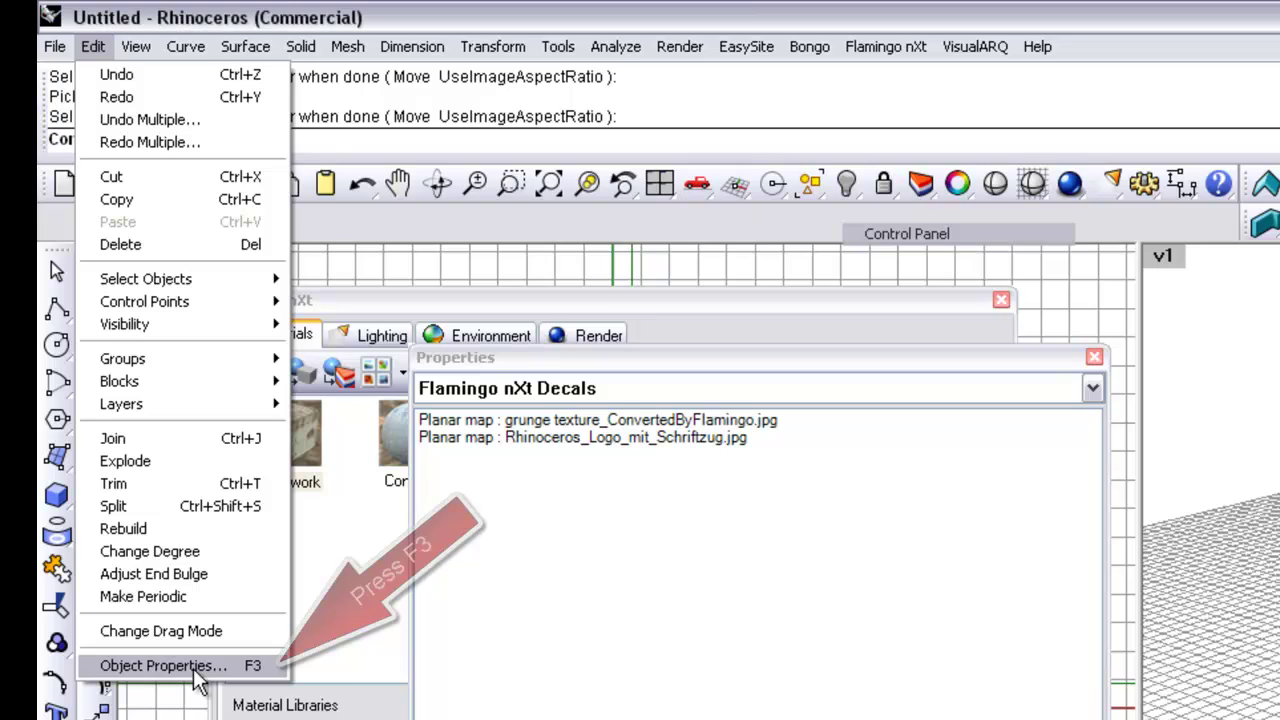
pyautogui.click(198, 668)
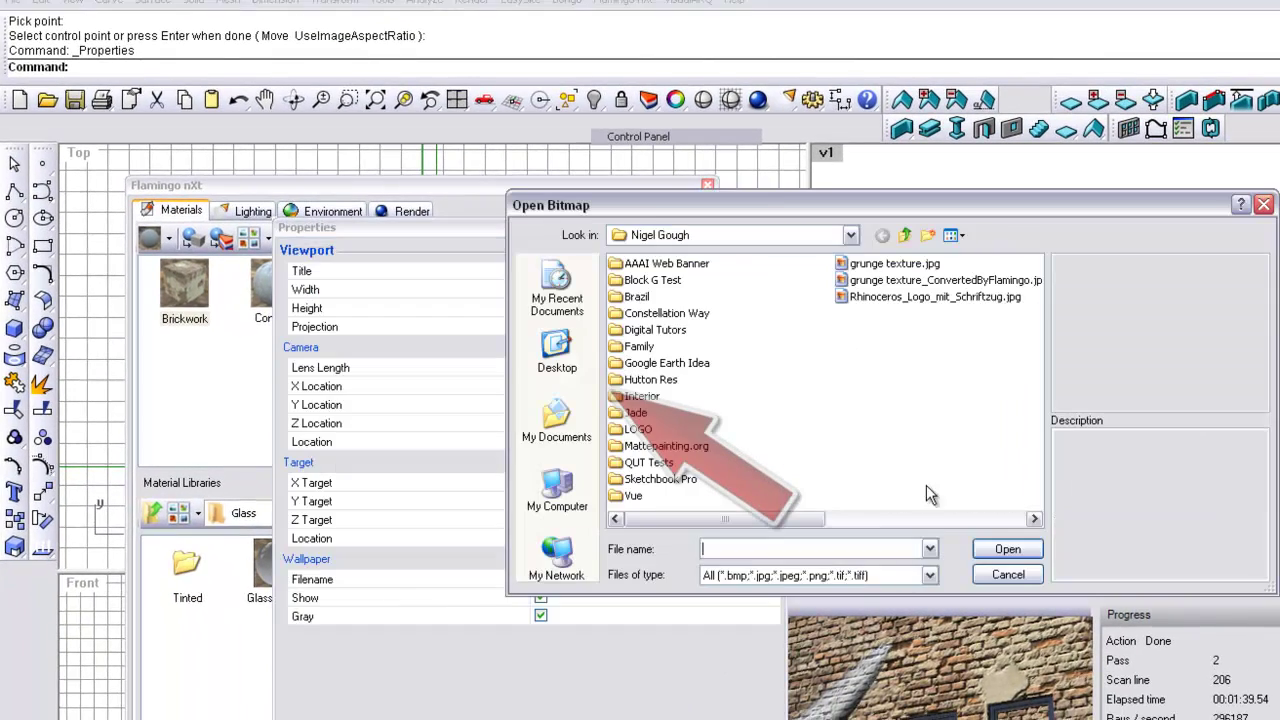
pyautogui.click(1006, 580)
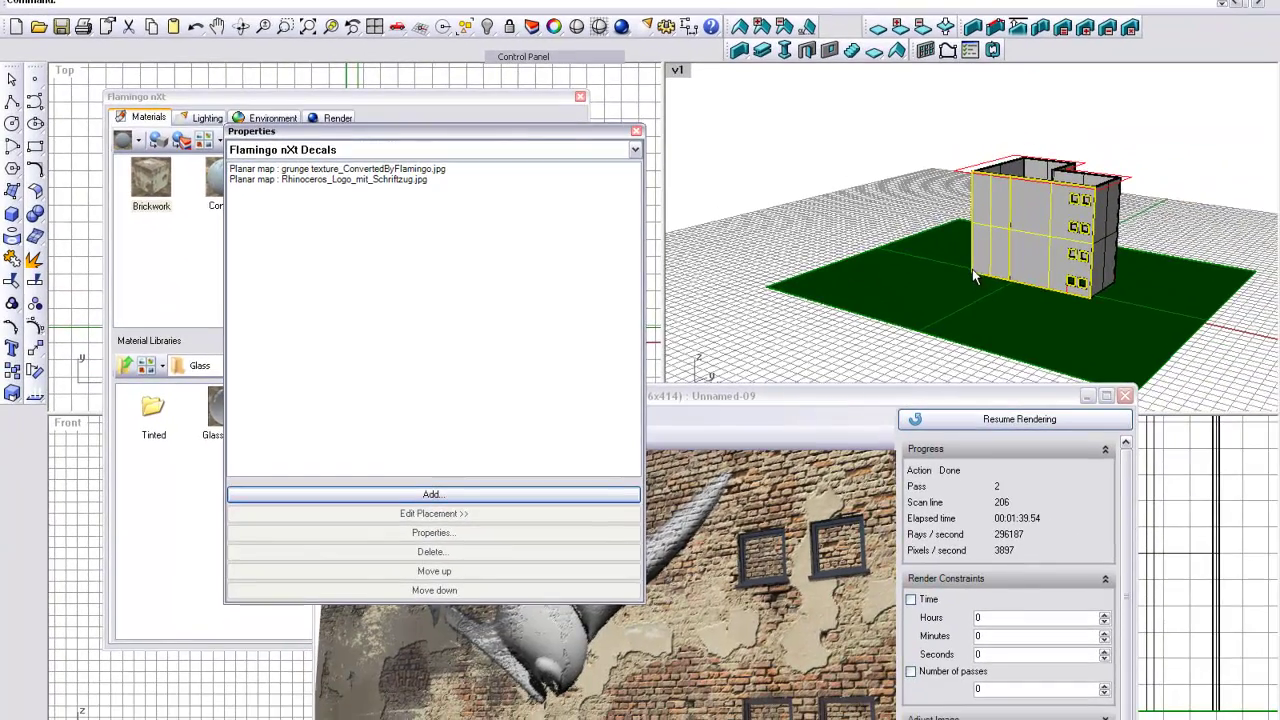
pyautogui.moveTo(975, 277); pyautogui.dragTo(1015, 203, button='right')
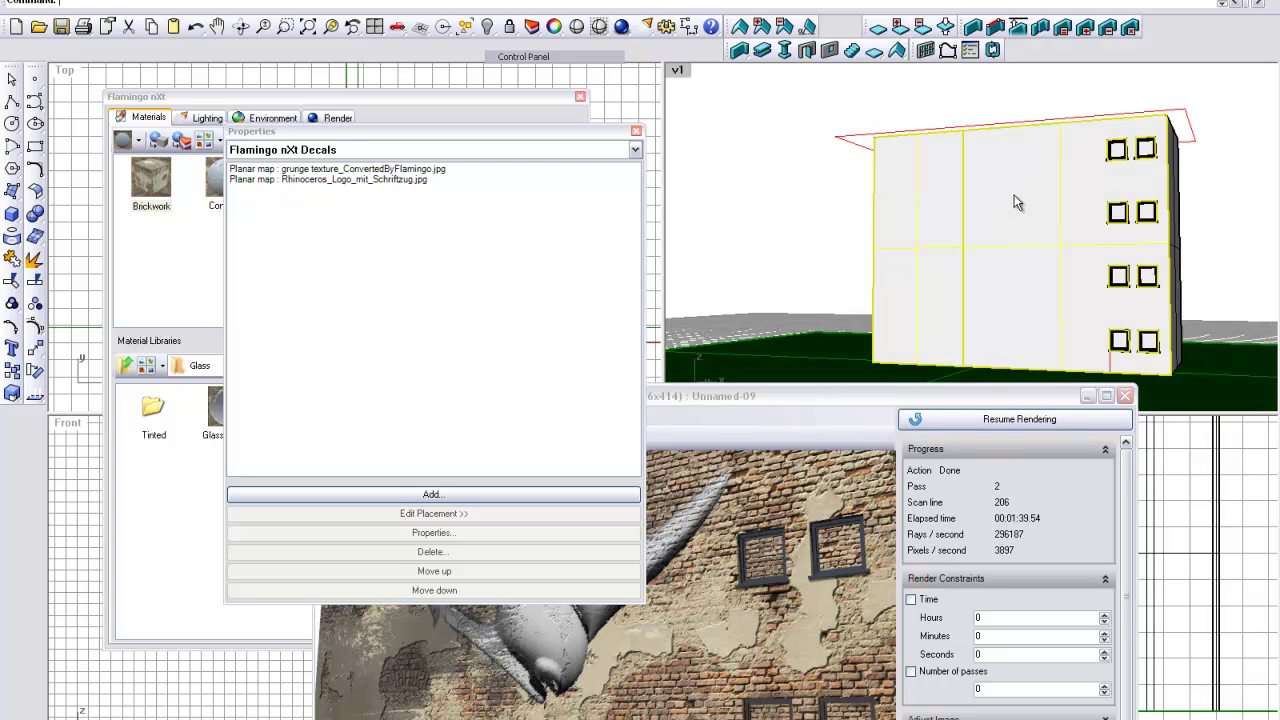